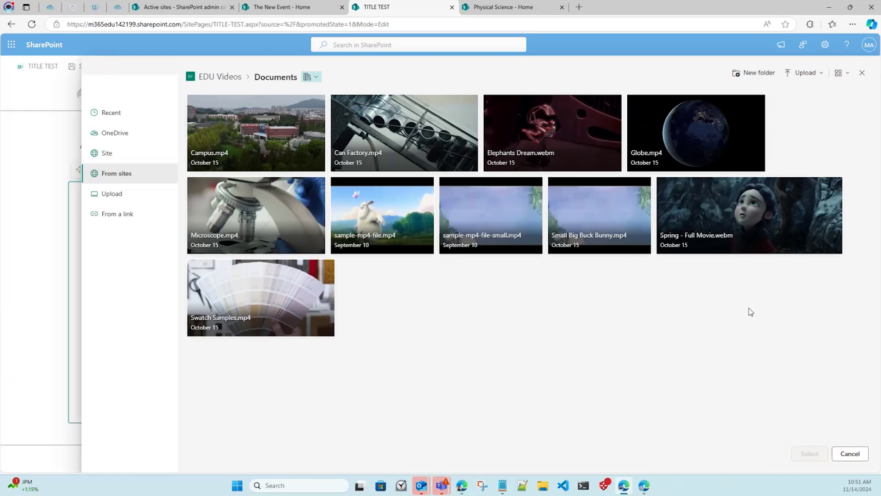
Choose Elephants Dream.webm as the video for the page's video web part.
left_click(516, 127)
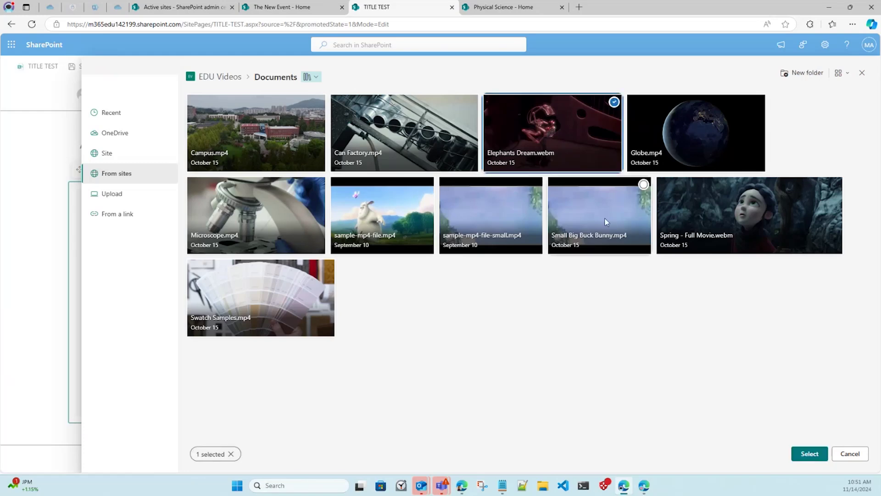
left_click(809, 453)
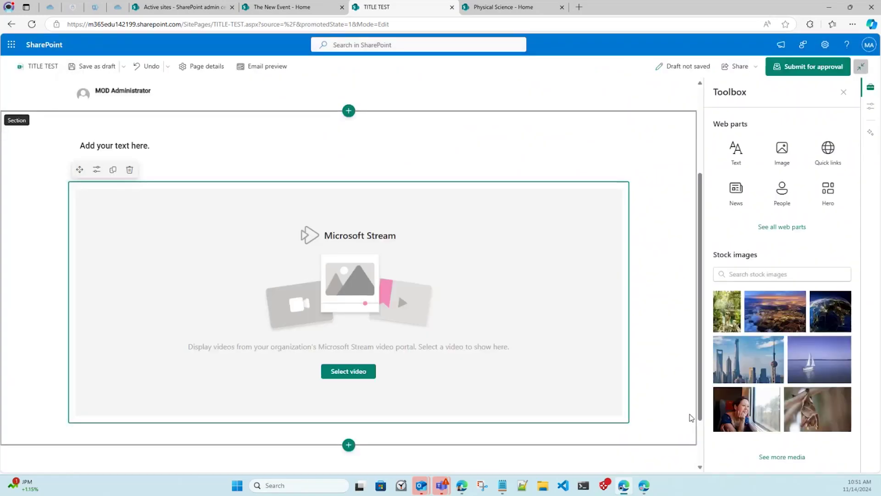
scroll(516, 326, "up", 3)
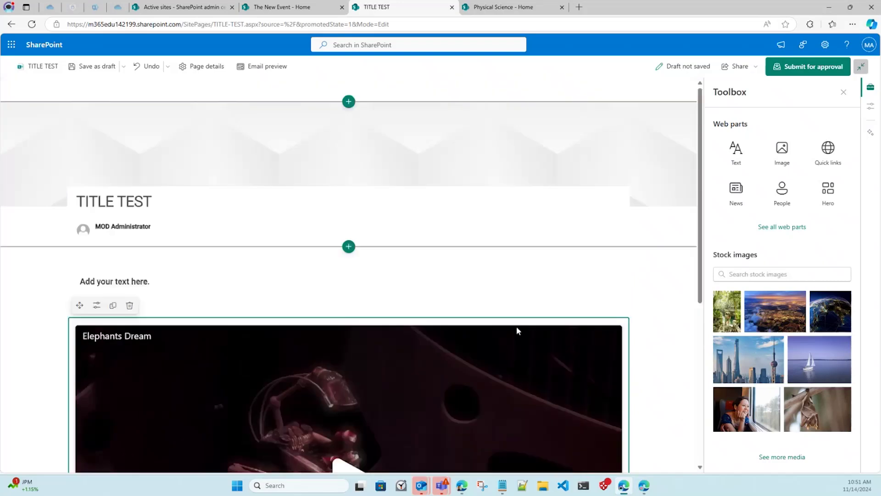
Type 'Enjoy the movie' into the text web part above the video.
left_click(257, 281)
type("E")
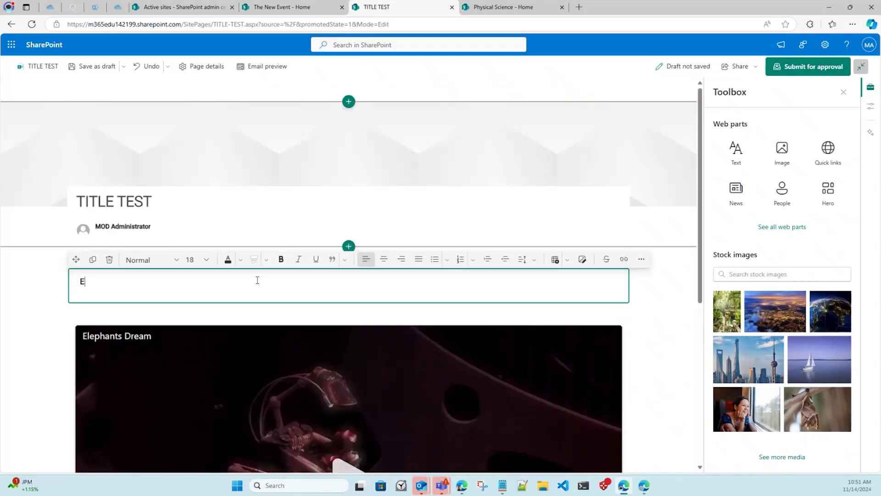
type("njoy the movie")
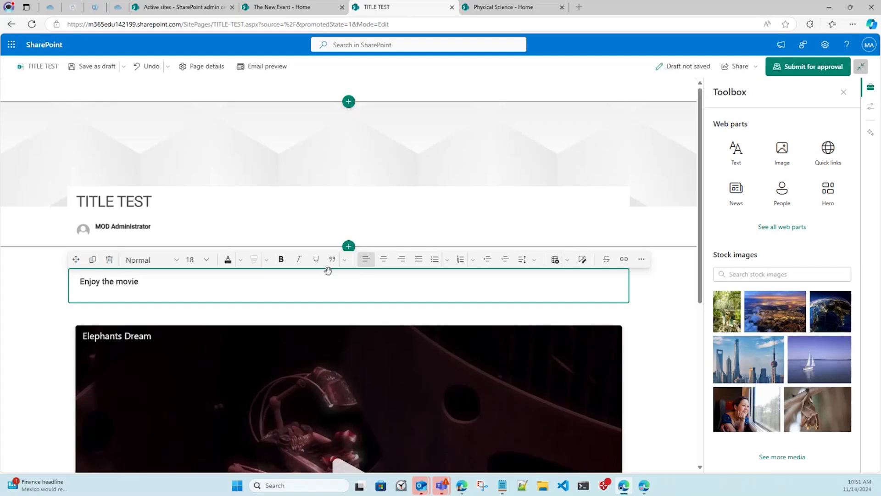
left_click(645, 301)
scroll(665, 305, "down", 5)
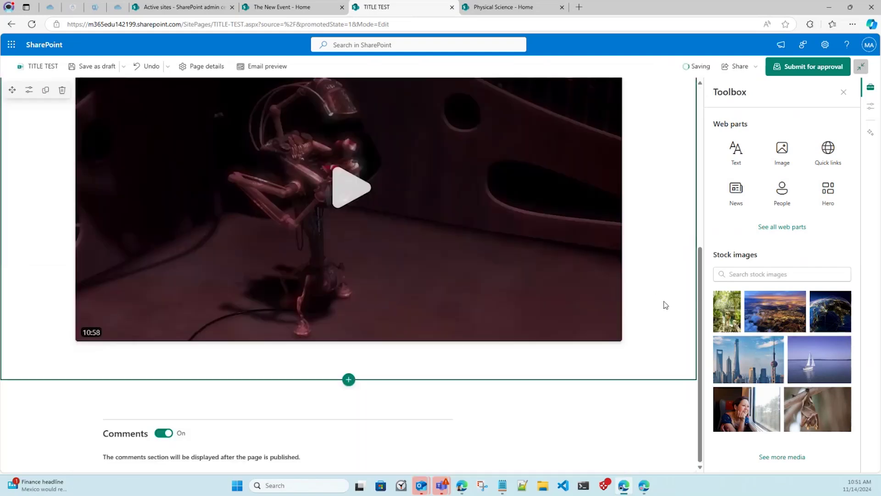
scroll(665, 305, "up", 6)
scroll(665, 304, "down", 4)
scroll(665, 305, "up", 4)
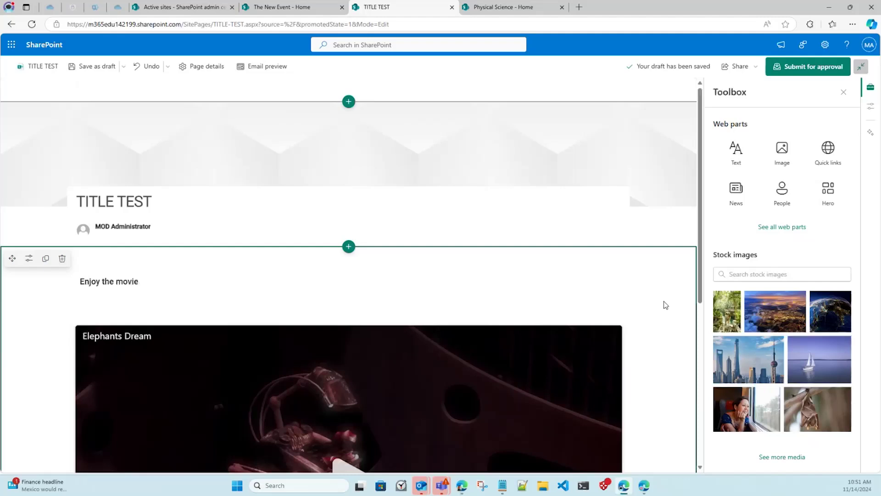
Use the pizza photo as the TITLE TEST title-area background, keeping the layout, then submit for approval.
left_click(564, 145)
left_click(46, 91)
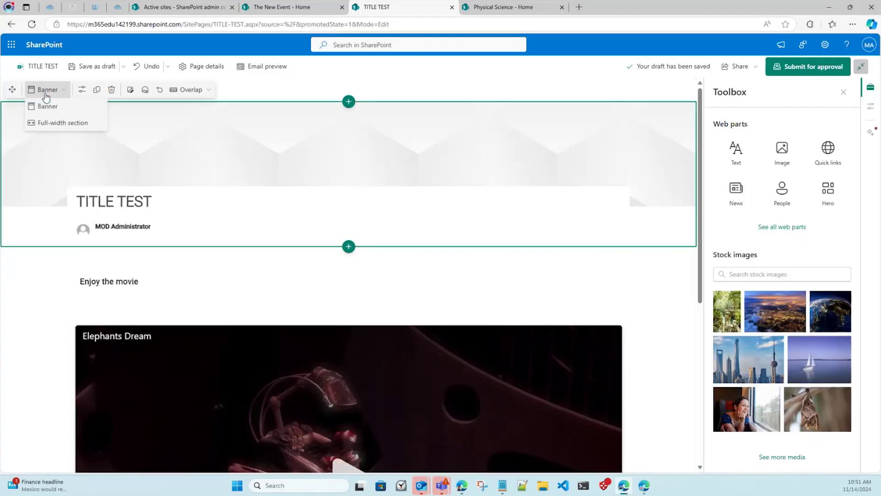
left_click(47, 105)
left_click(52, 90)
left_click(132, 94)
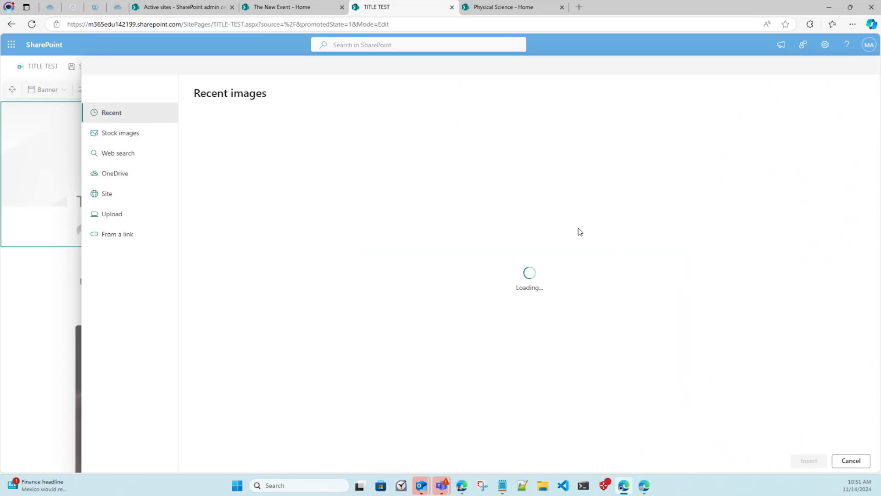
left_click(315, 161)
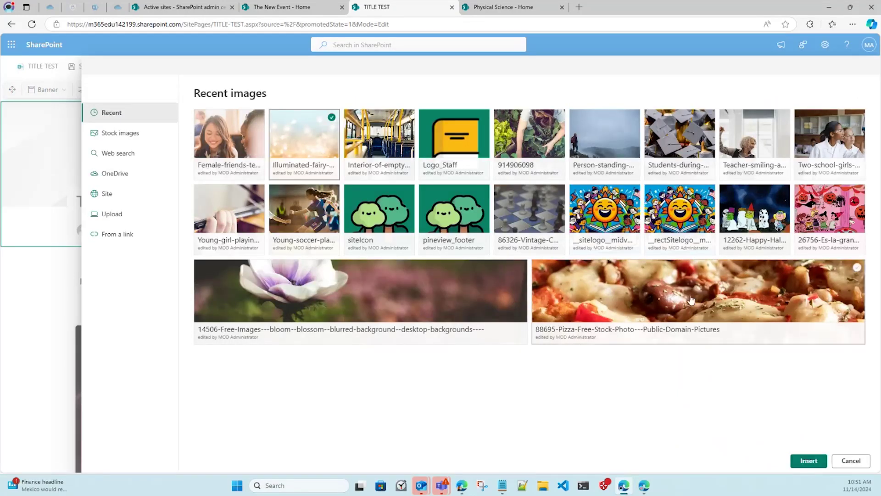
left_click(809, 460)
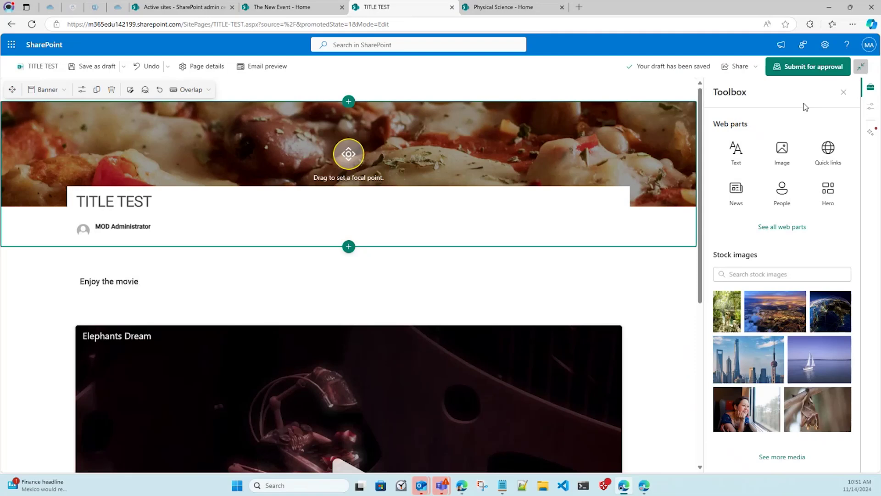
left_click(808, 66)
left_click(774, 200)
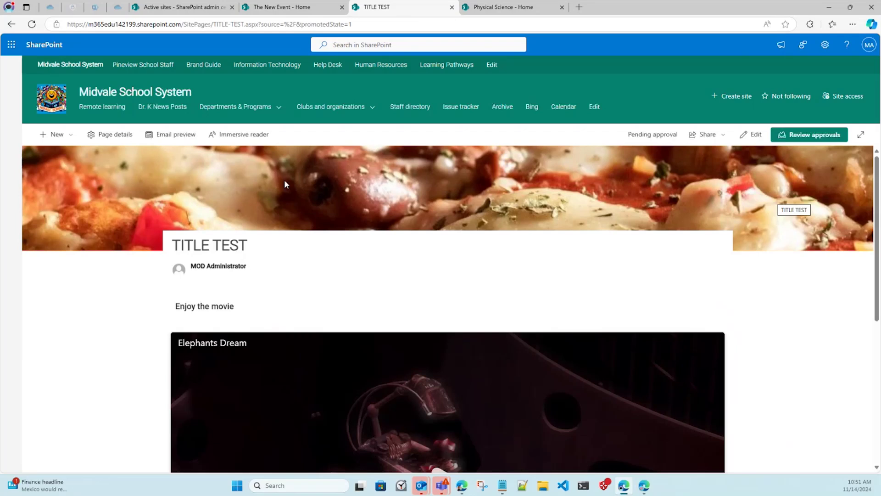
Scroll through the TITLE TEST email preview, then switch to the Physical Science - Home tab.
left_click(176, 134)
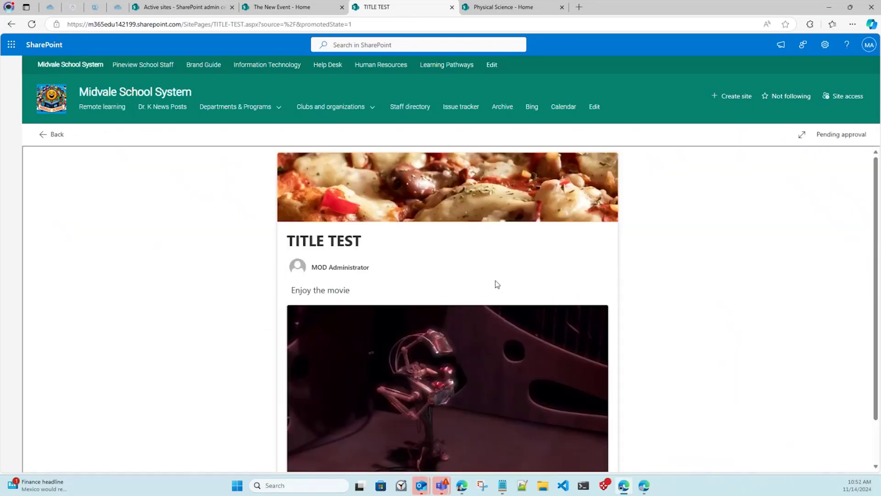
scroll(640, 293, "down", 2)
scroll(632, 297, "up", 2)
scroll(634, 297, "down", 2)
scroll(634, 298, "up", 2)
left_click(539, 16)
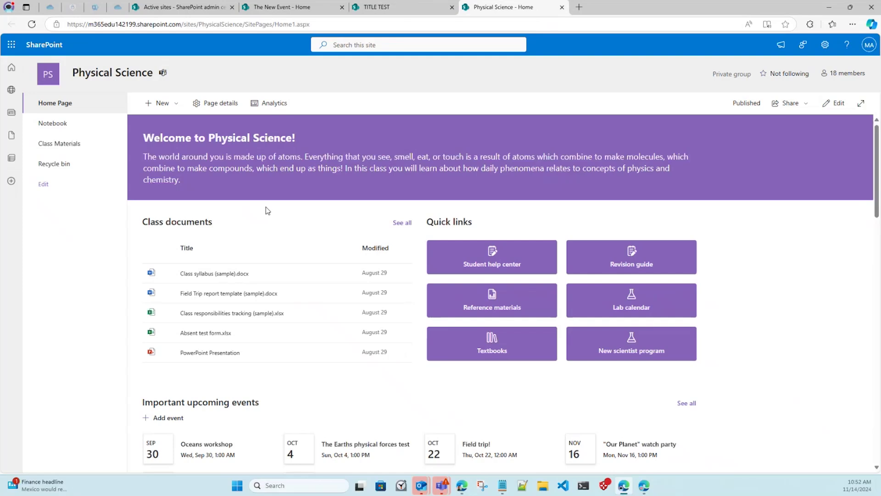
Create a new news post from the Newsletter template and close the Toolbox panel.
left_click(171, 114)
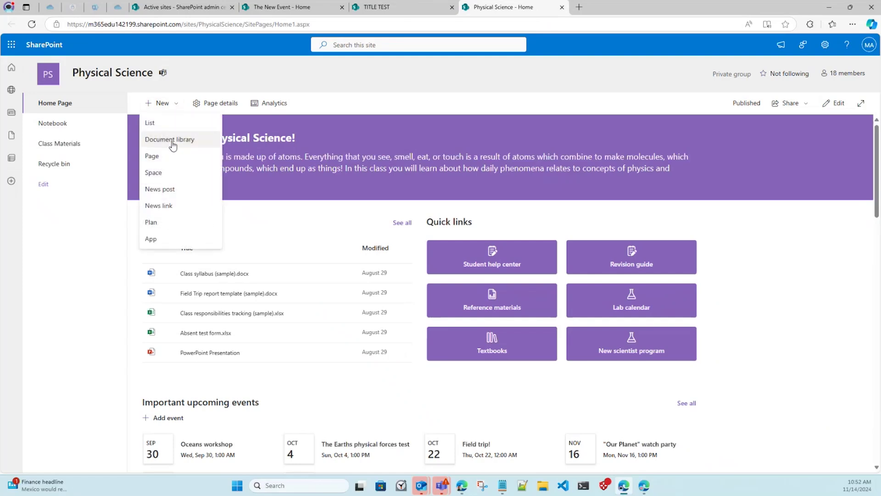
left_click(179, 185)
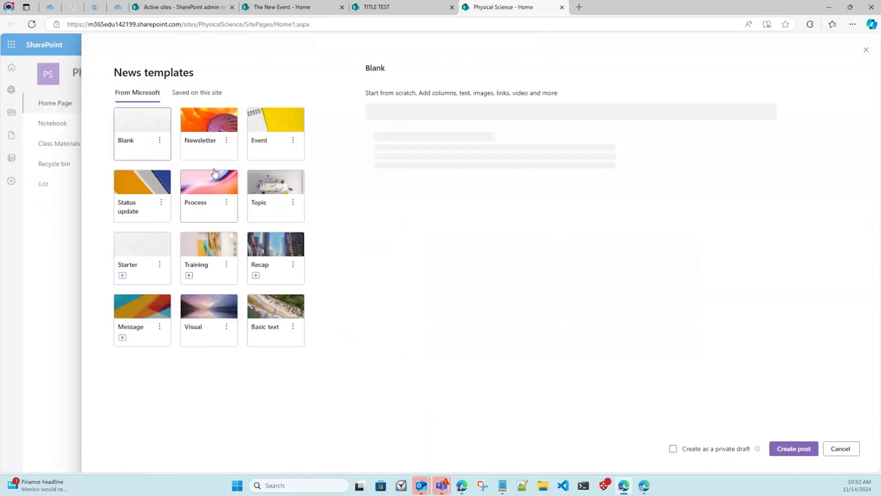
left_click(199, 146)
left_click(793, 447)
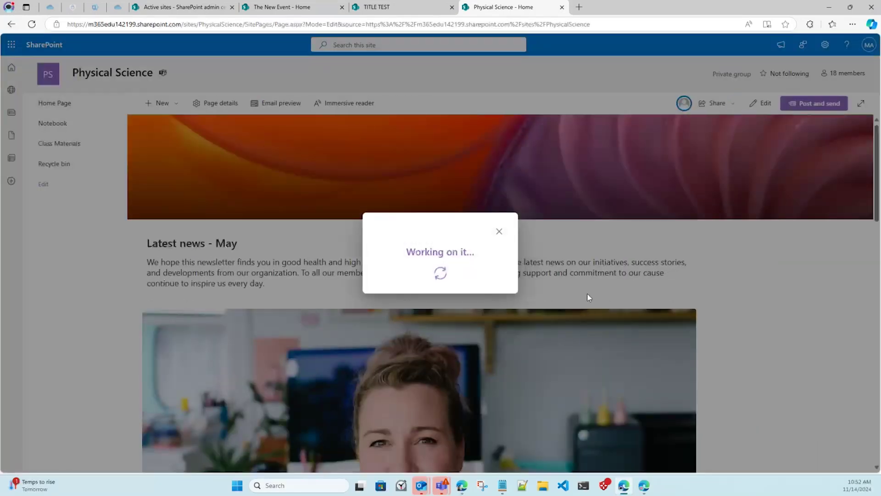
scroll(585, 295, "down", 10)
scroll(637, 327, "down", 12)
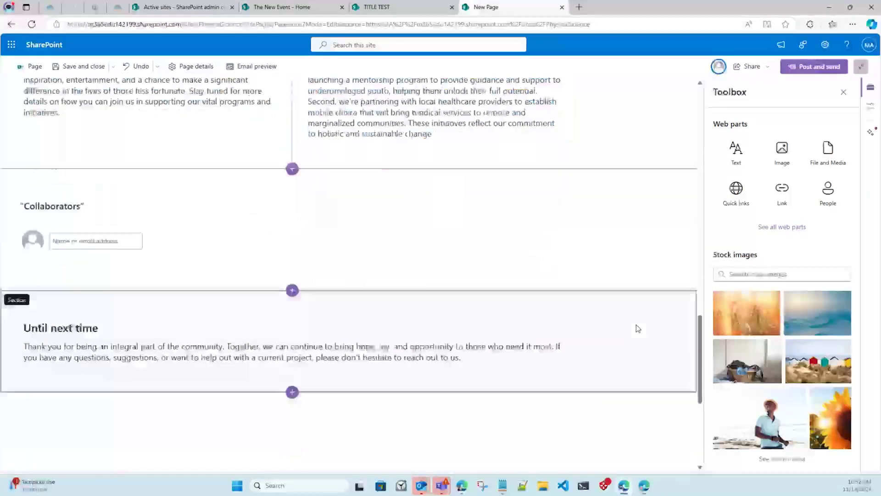
scroll(637, 327, "up", 20)
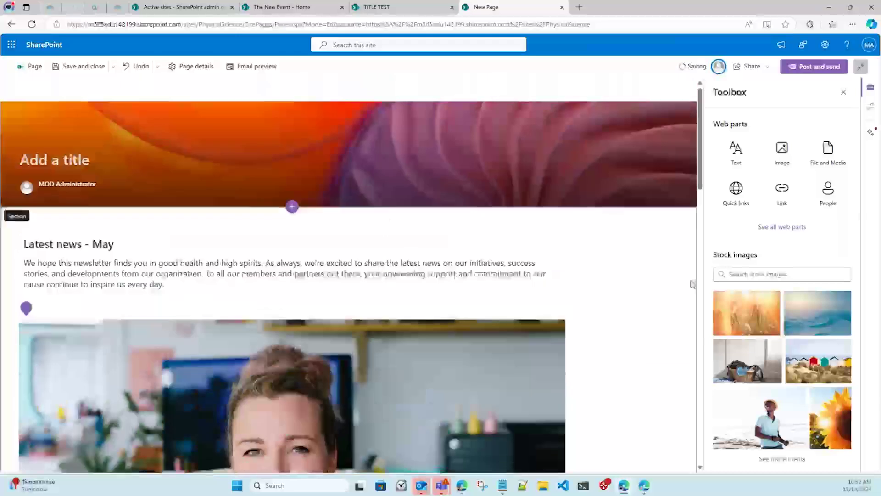
left_click(844, 94)
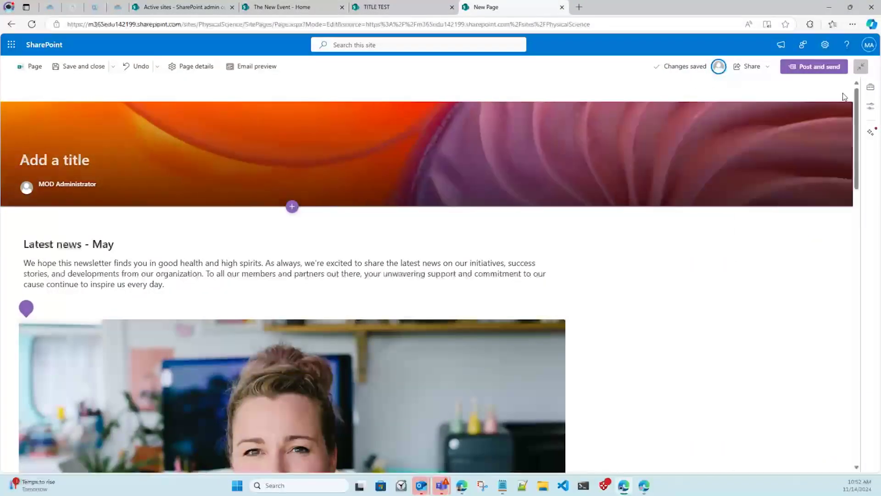
Title the post TEST and try Post and send, dismissing the resulting error.
left_click(820, 68)
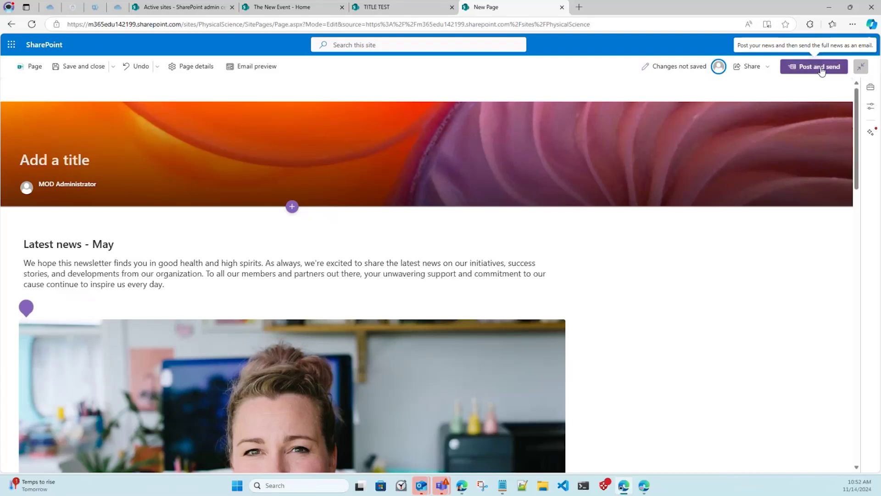
left_click(496, 285)
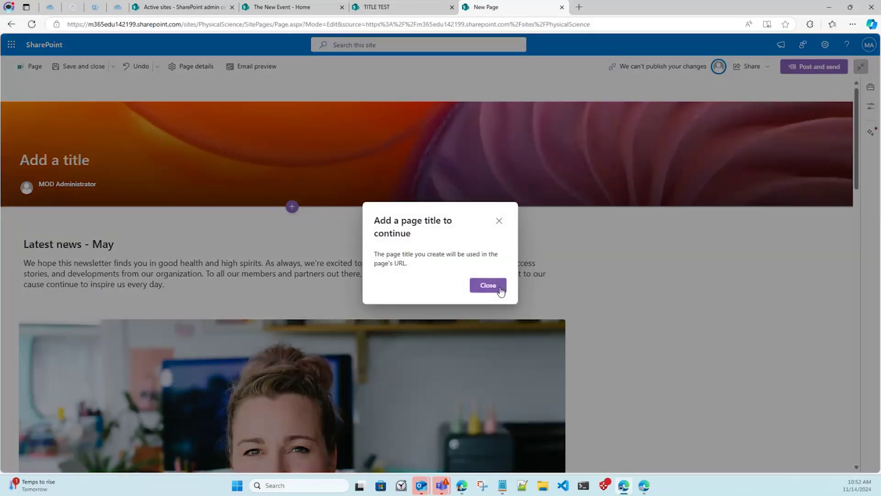
type("TEST")
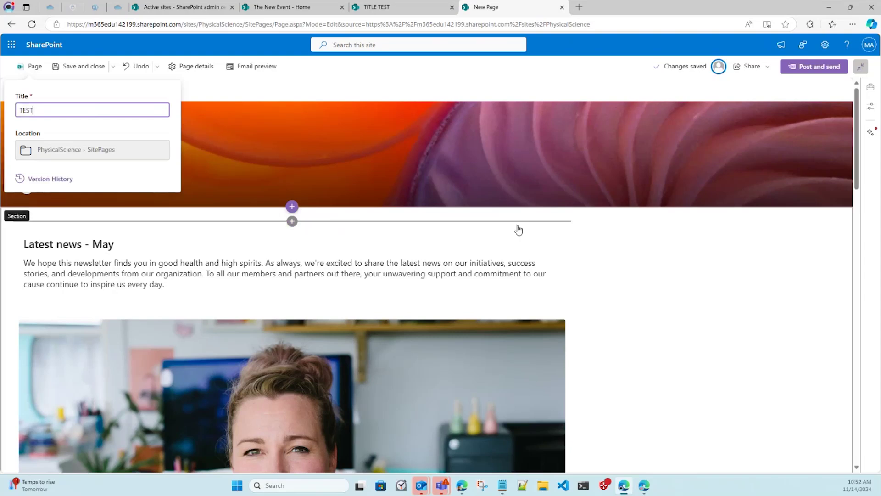
left_click(679, 250)
left_click(807, 67)
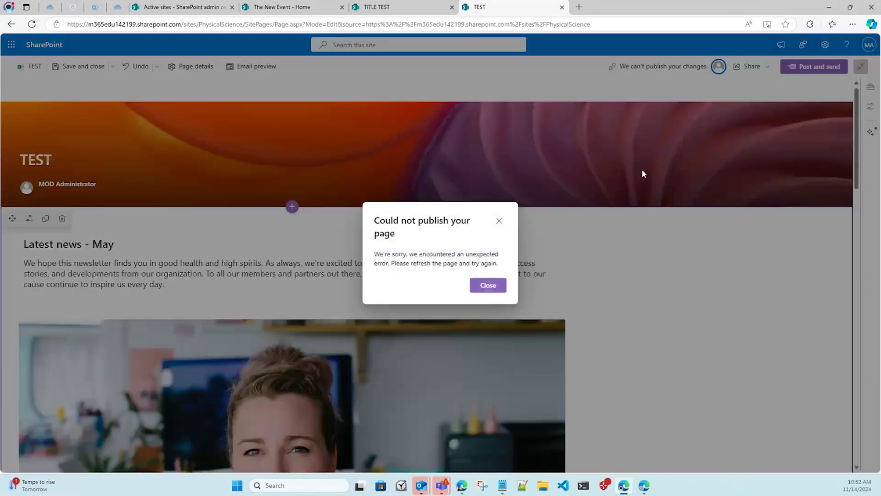
left_click(487, 286)
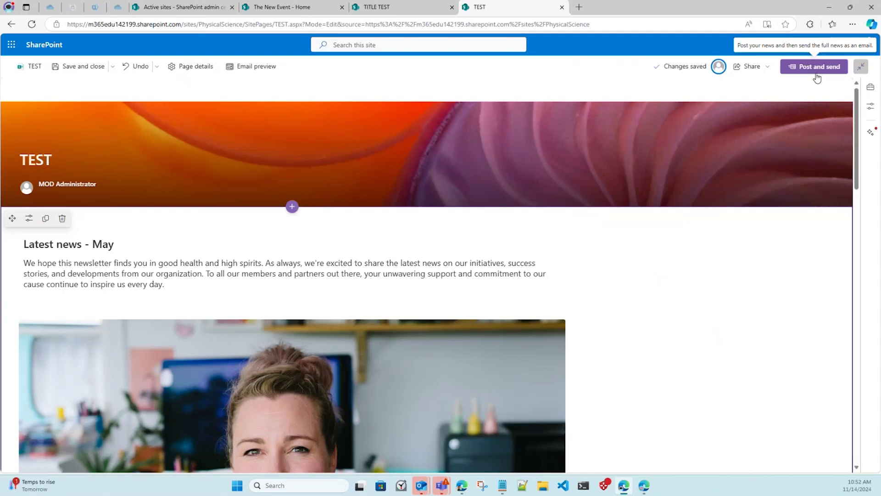
Post the TEST news again to bring up its Send to email options.
left_click(818, 70)
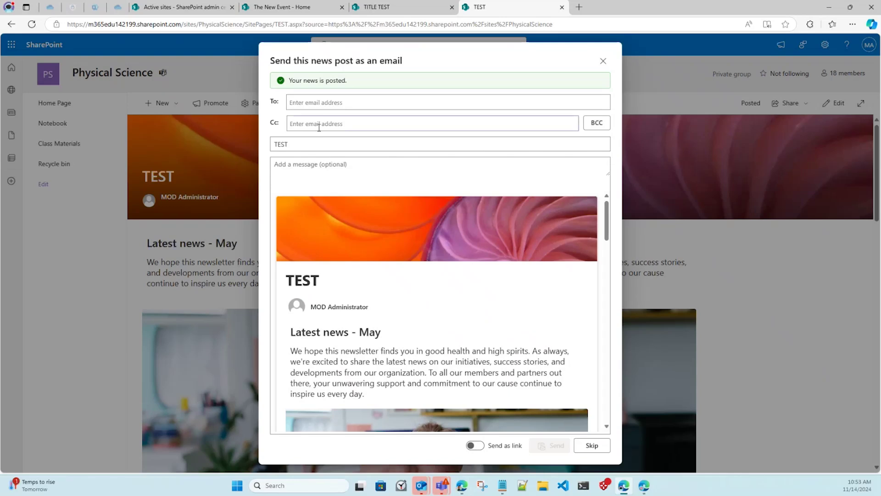
left_click(329, 102)
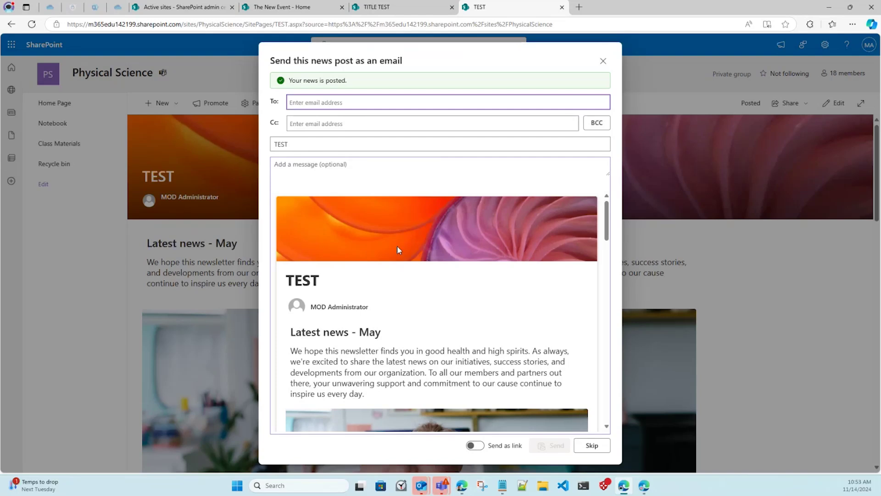
scroll(397, 246, "down", 4)
scroll(441, 255, "up", 4)
scroll(436, 264, "down", 5)
left_click(475, 446)
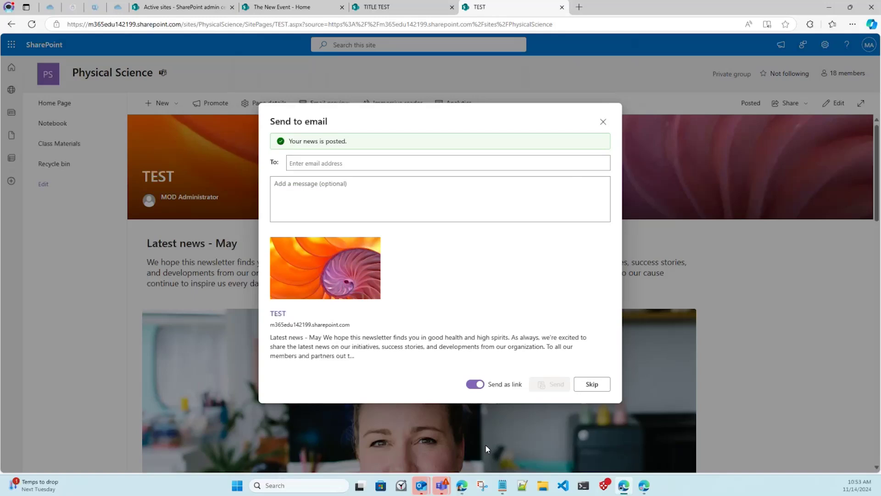
Make the site administrator the email recipient, replacing the colleague added first.
left_click(367, 164)
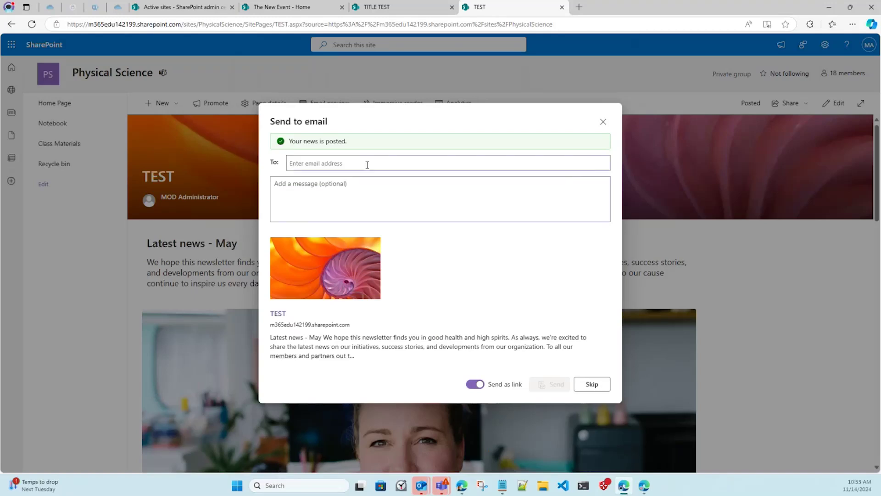
type("Cara Coleman")
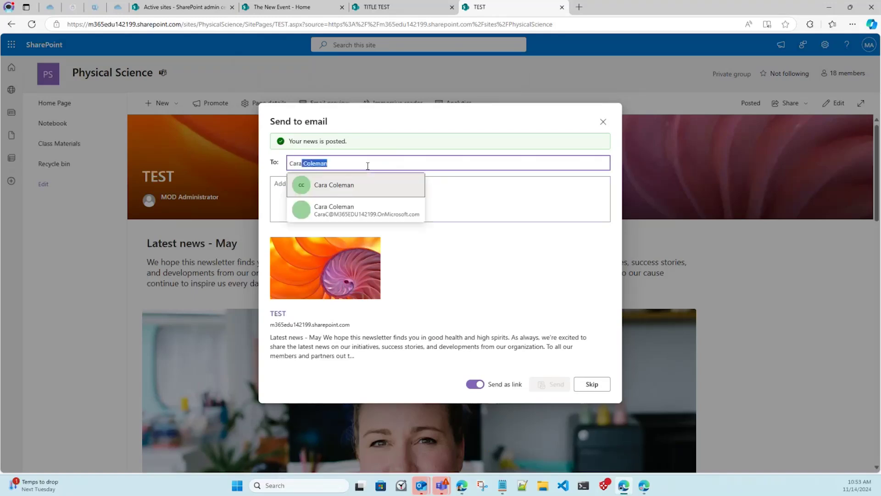
left_click(366, 186)
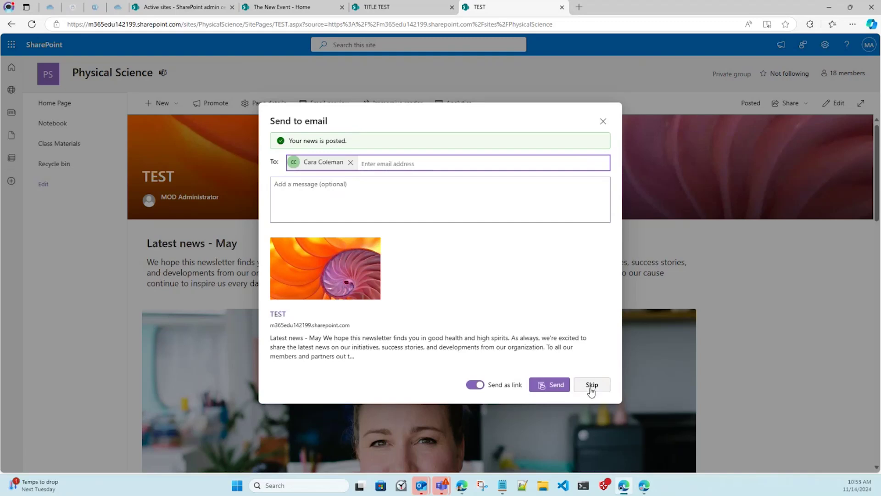
left_click(350, 162)
type("mod")
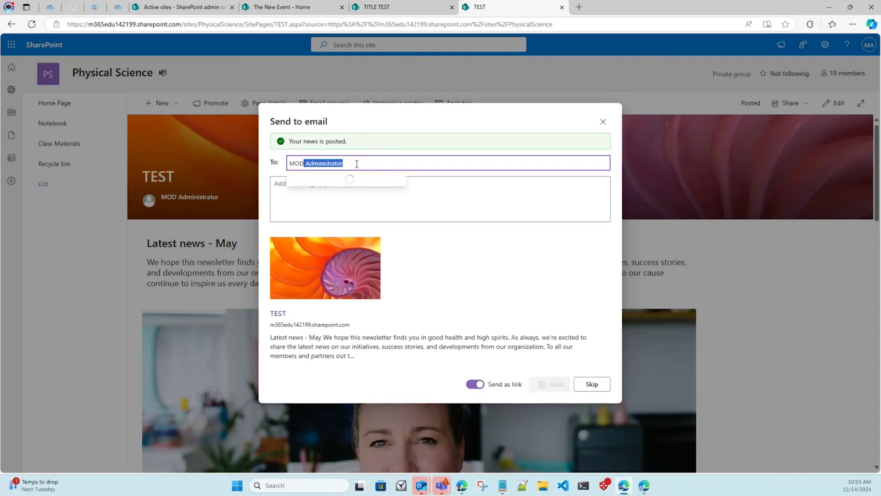
left_click(359, 196)
Turn off Send as link, send the full post, and acknowledge the Email sent message.
left_click(477, 385)
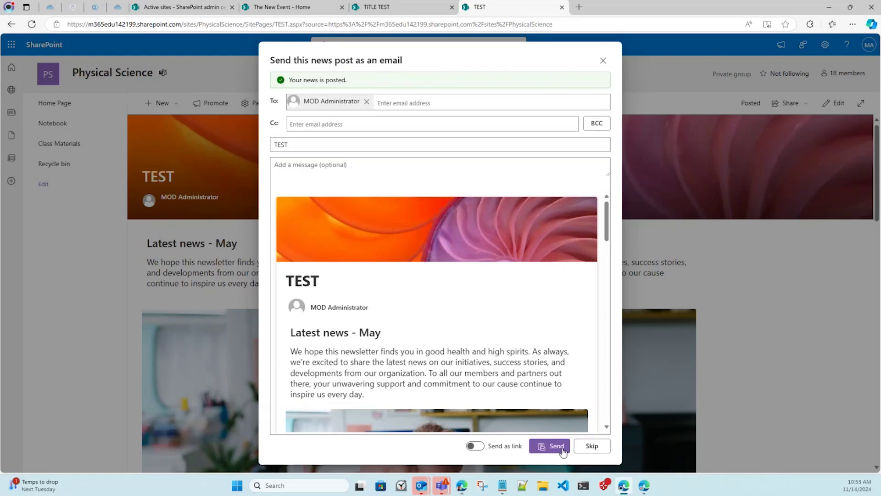
left_click(562, 451)
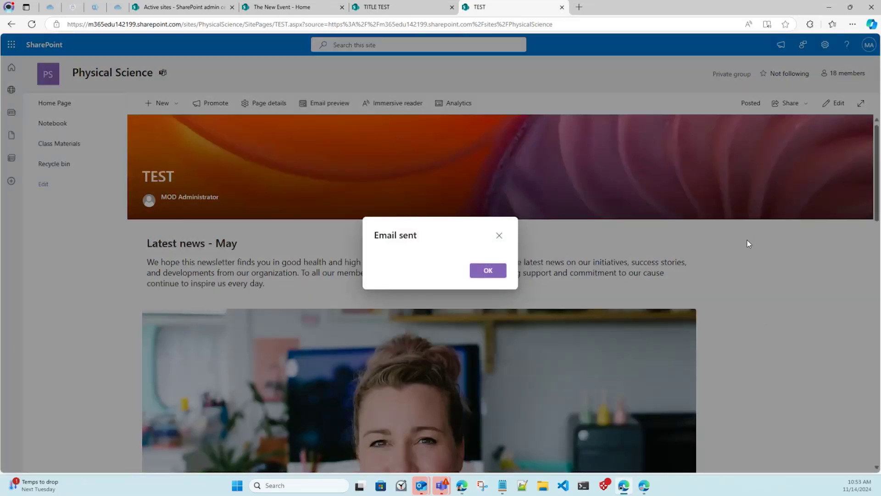
left_click(488, 270)
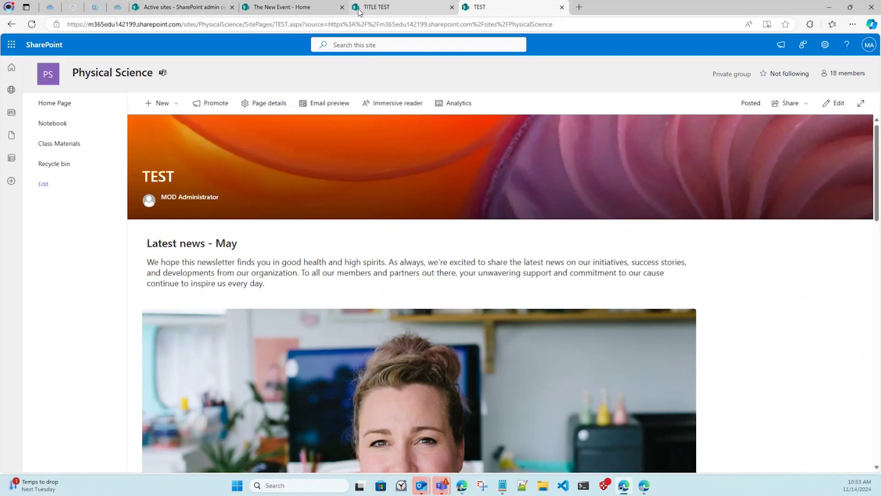
left_click(390, 6)
Go to the Midvale School System home and open its Site contents from the settings gear.
left_click(116, 91)
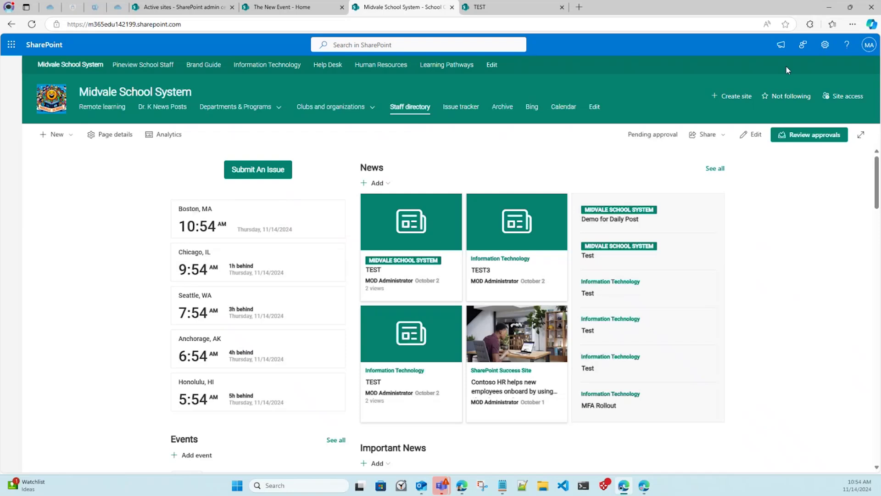
left_click(825, 44)
left_click(769, 136)
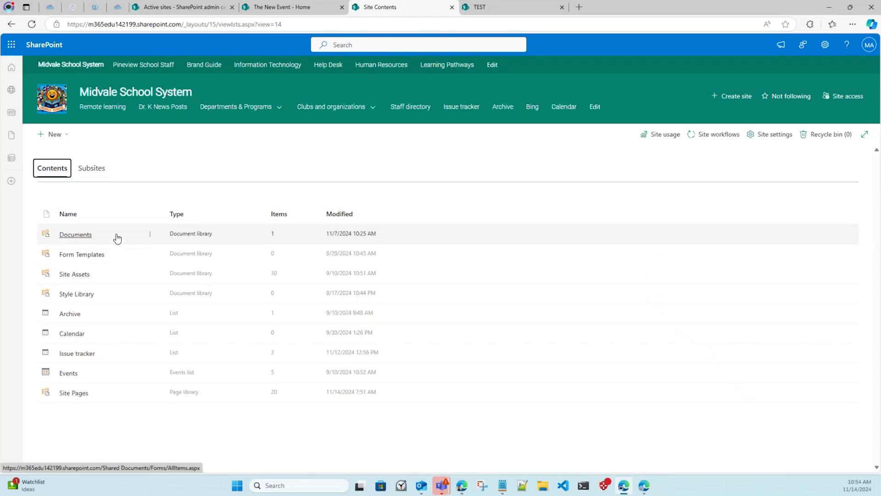
left_click(62, 142)
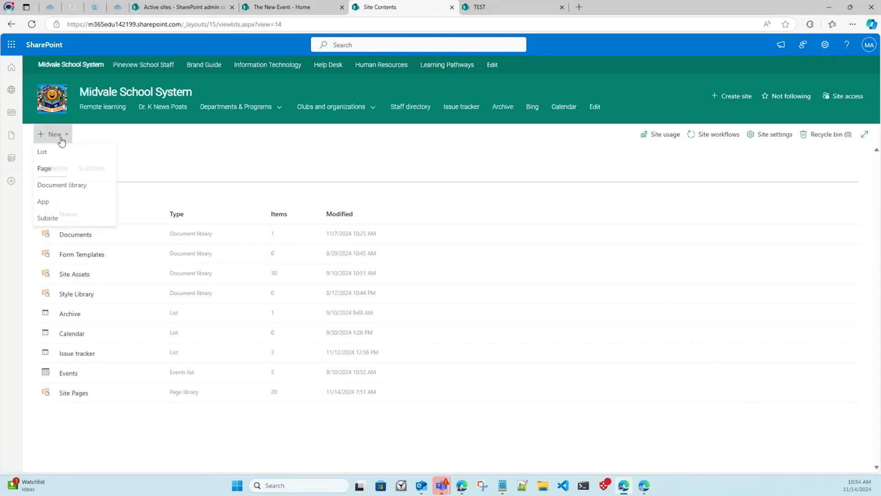
left_click(217, 147)
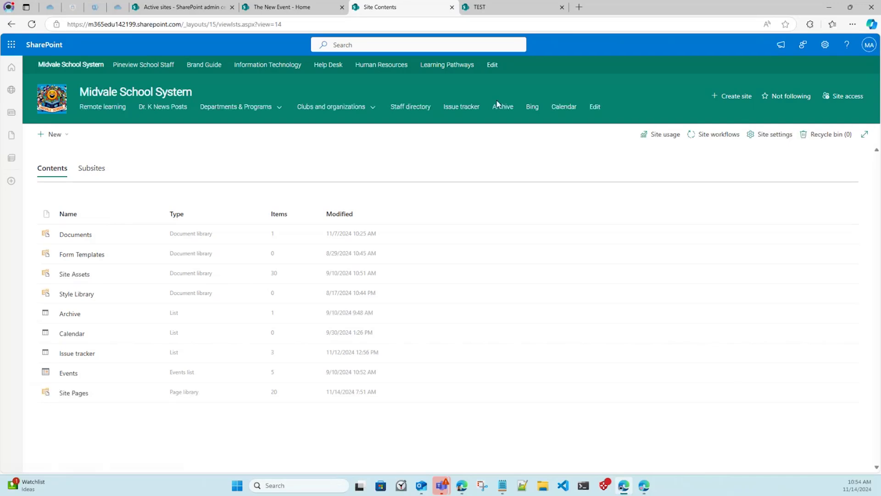
Open Site contents for the Physical Science site.
left_click(540, 9)
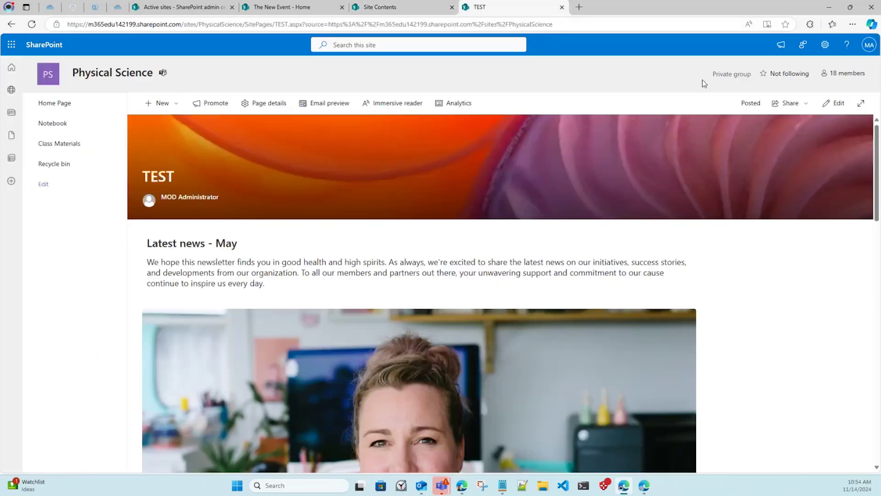
left_click(825, 45)
left_click(747, 135)
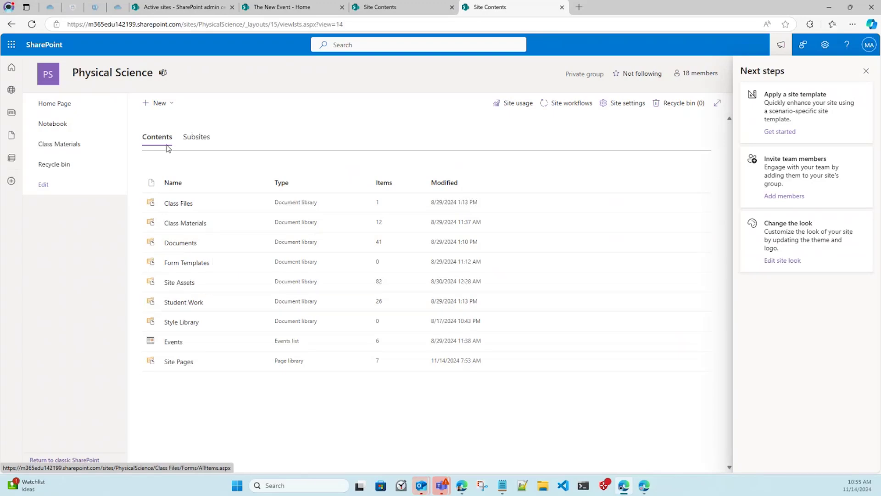
Create a blank document library named Archive labelled General \ Anyone (unrestricted).
left_click(168, 105)
left_click(277, 166)
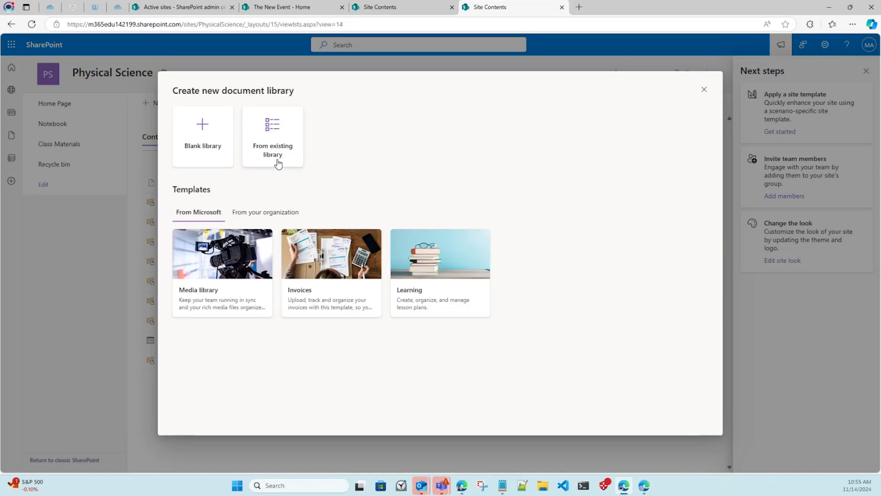
left_click(228, 136)
type("Archive")
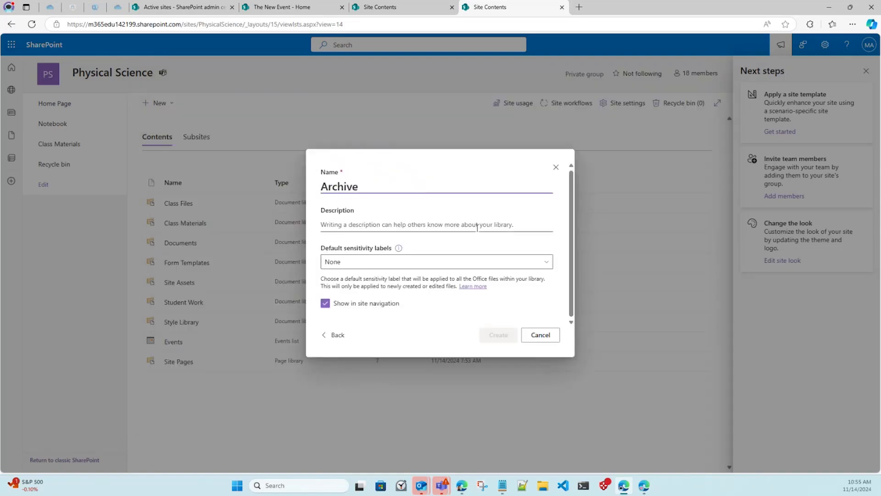
left_click(467, 260)
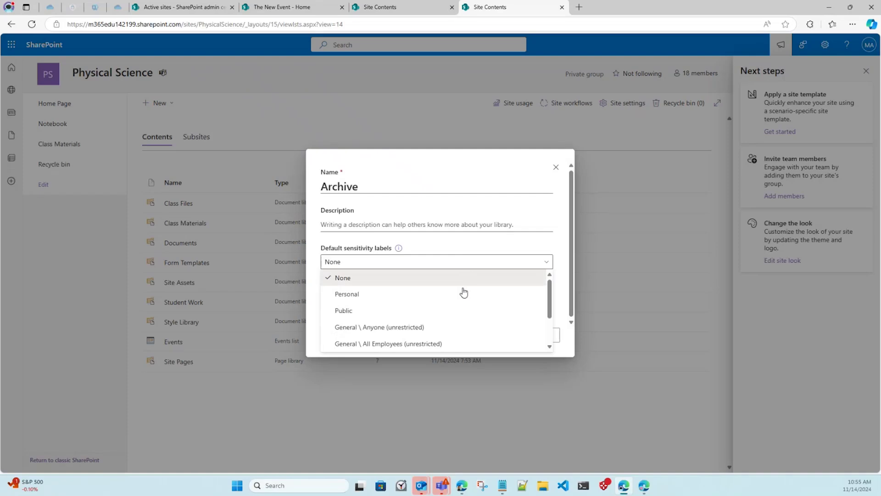
left_click(459, 326)
left_click(497, 337)
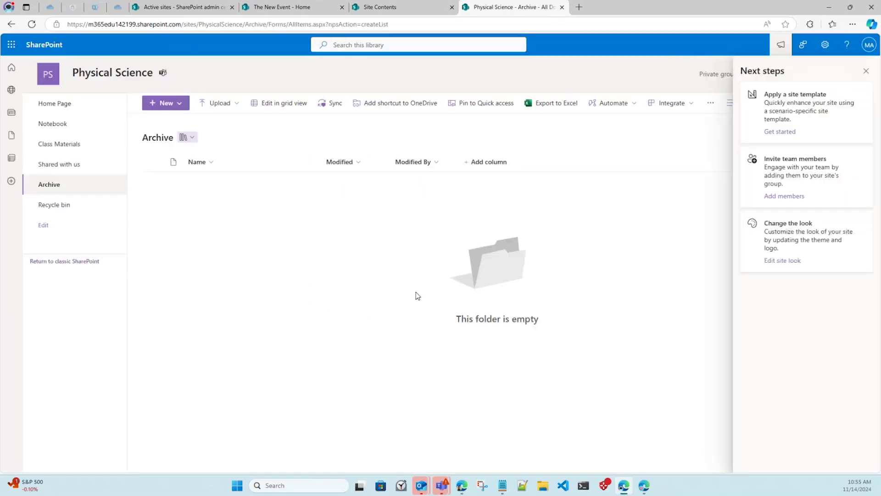
Dismiss the Next steps pane and open the Physical Science Home Page in edit mode.
left_click(866, 71)
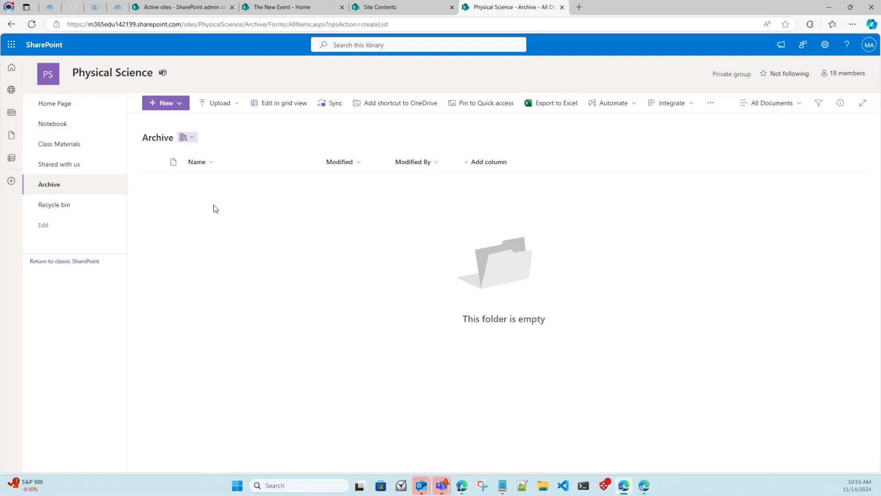
left_click(71, 101)
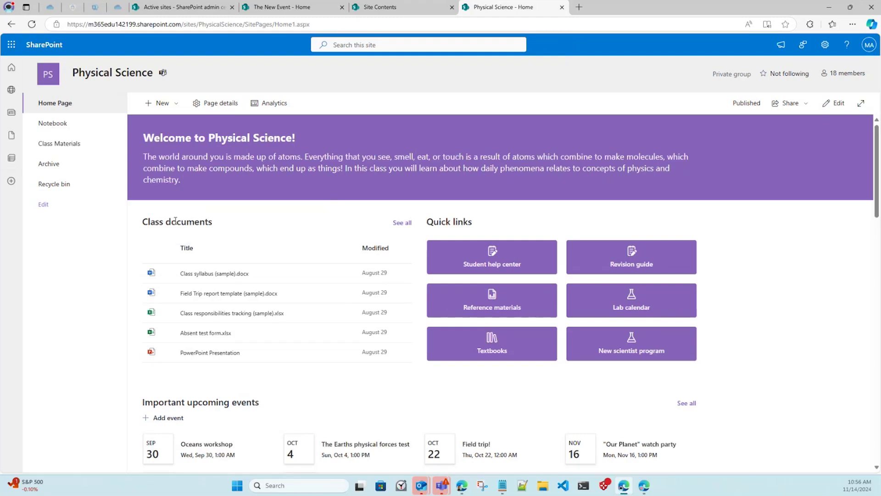
left_click(834, 102)
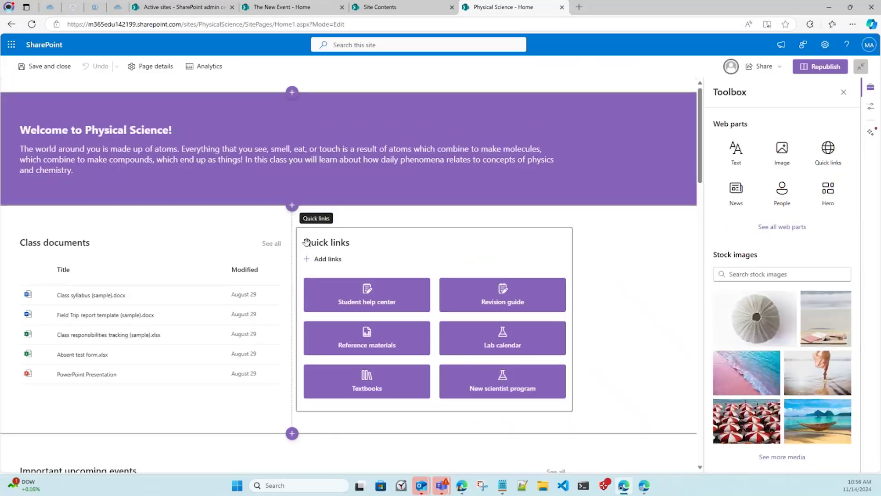
Open the Class documents web part properties, try Compact and Carousel, and keep the List layout.
left_click(147, 235)
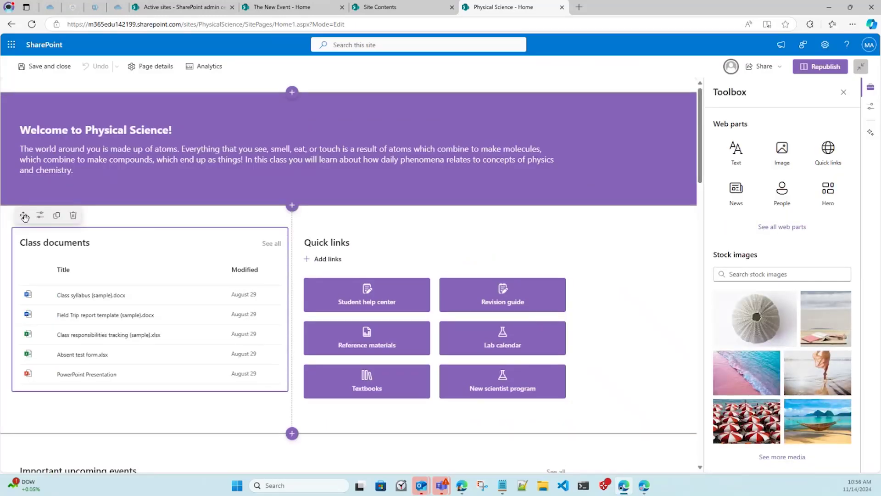
left_click(39, 220)
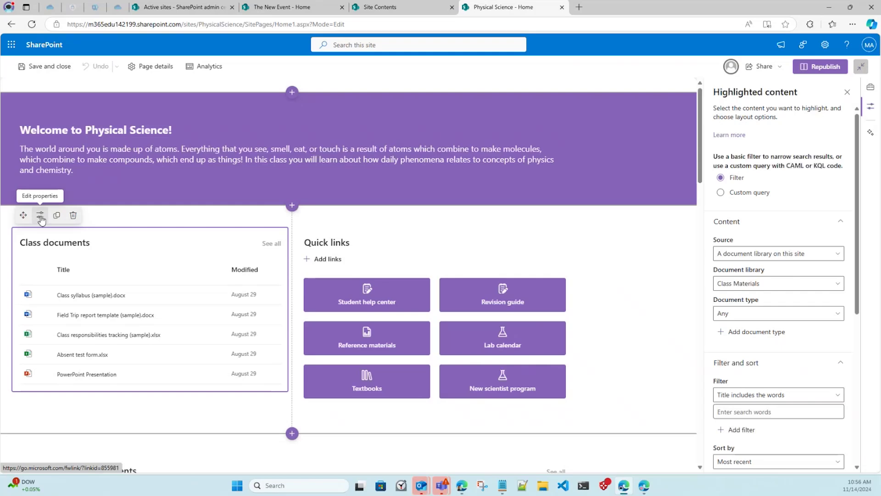
scroll(782, 129, "down", 1)
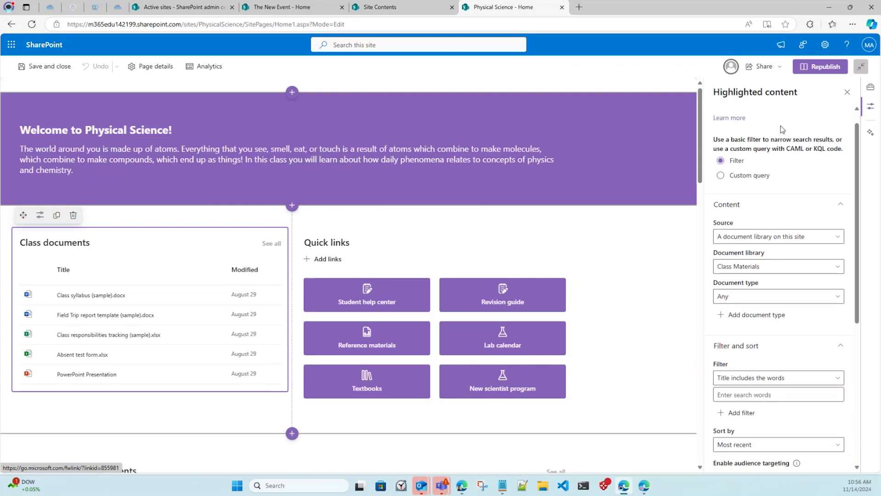
scroll(780, 147, "down", 1)
scroll(775, 165, "down", 3)
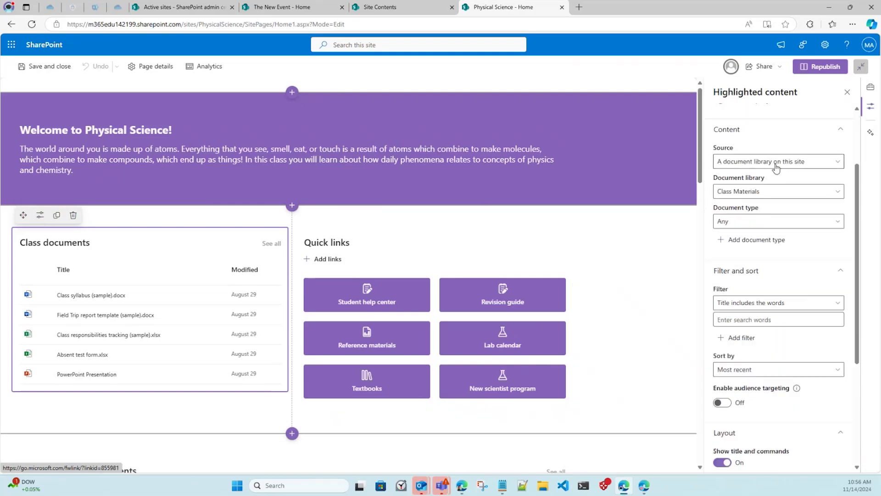
scroll(776, 169, "down", 3)
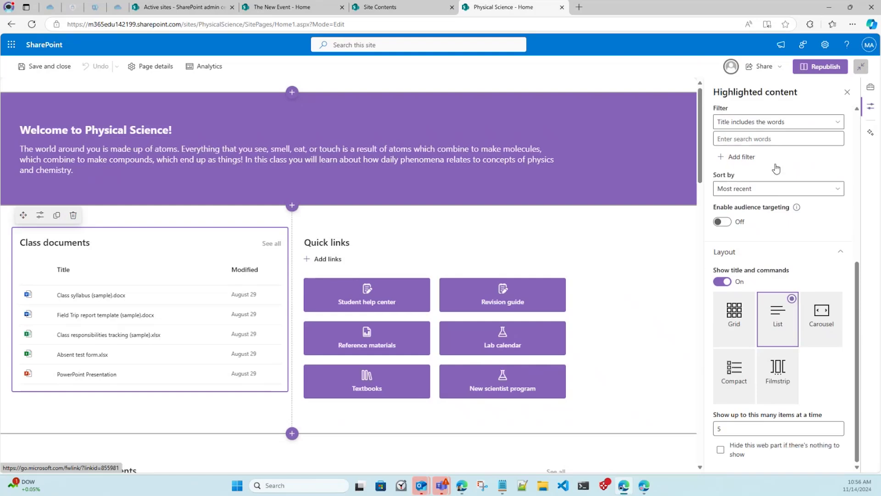
left_click(747, 381)
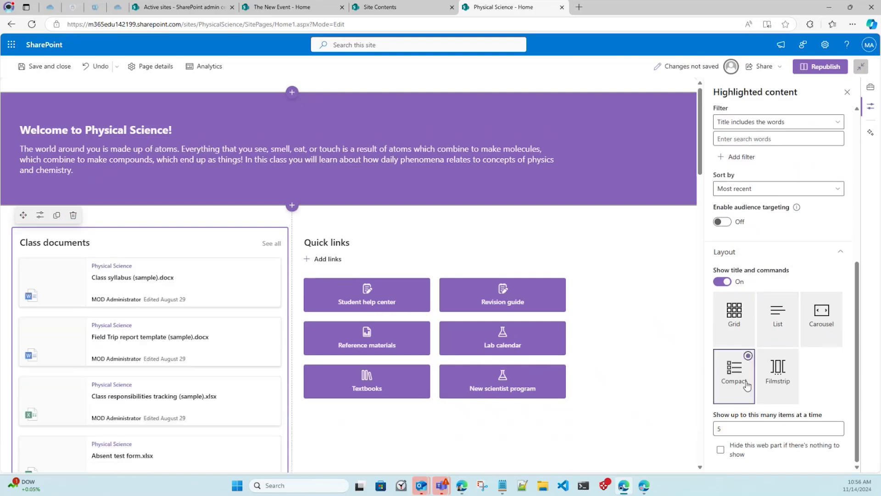
left_click(826, 312)
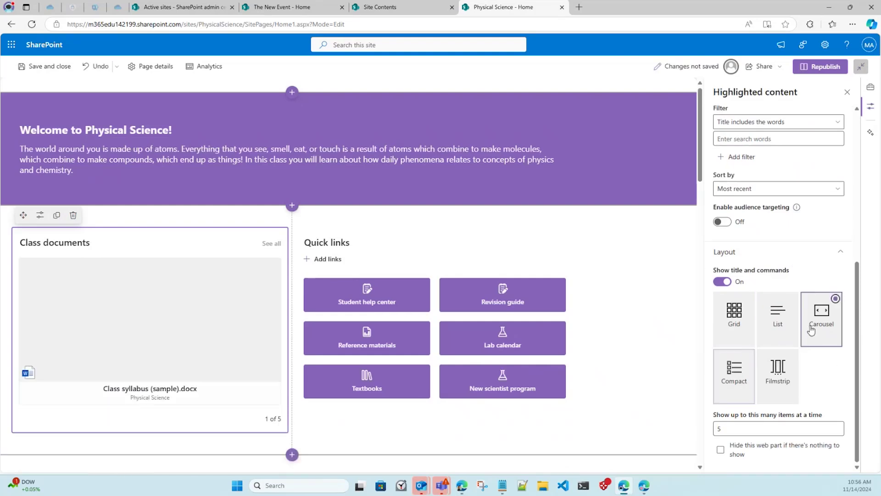
left_click(774, 334)
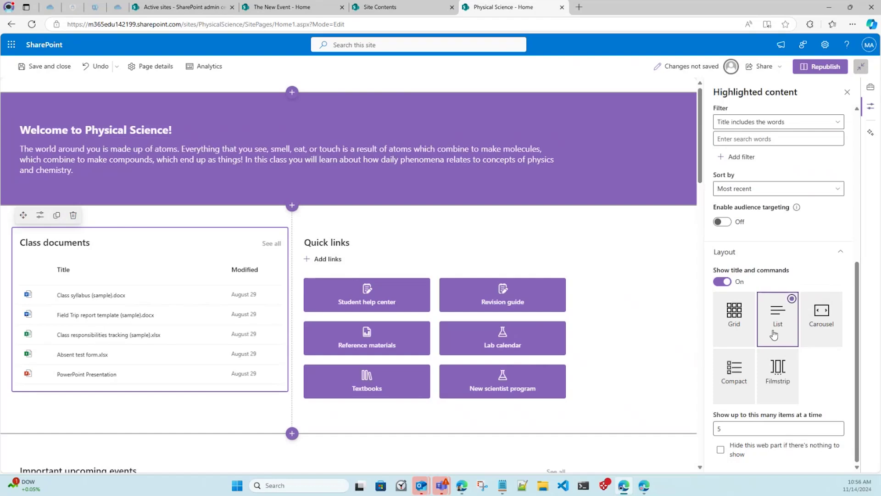
Show up to 30 items, enable hiding when empty, and republish the home page.
left_click(833, 428)
type("8")
left_click(836, 426)
left_click(837, 426)
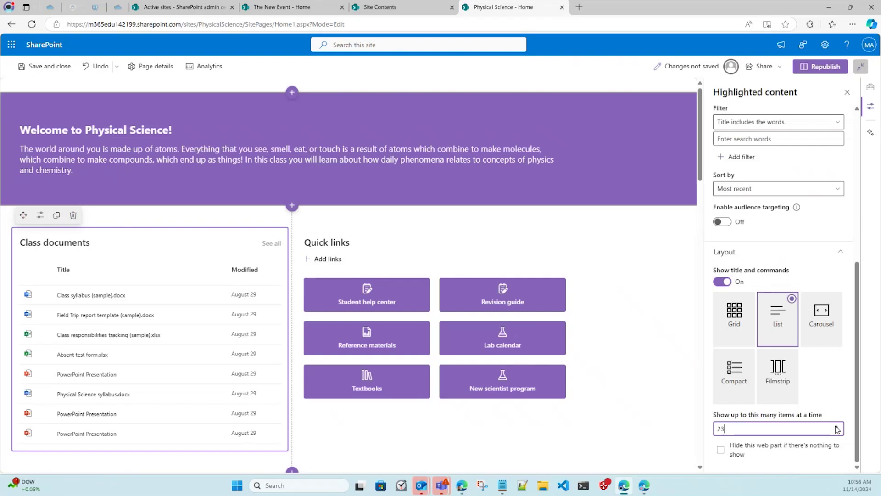
left_click(837, 427)
left_click(837, 427)
left_click(837, 427)
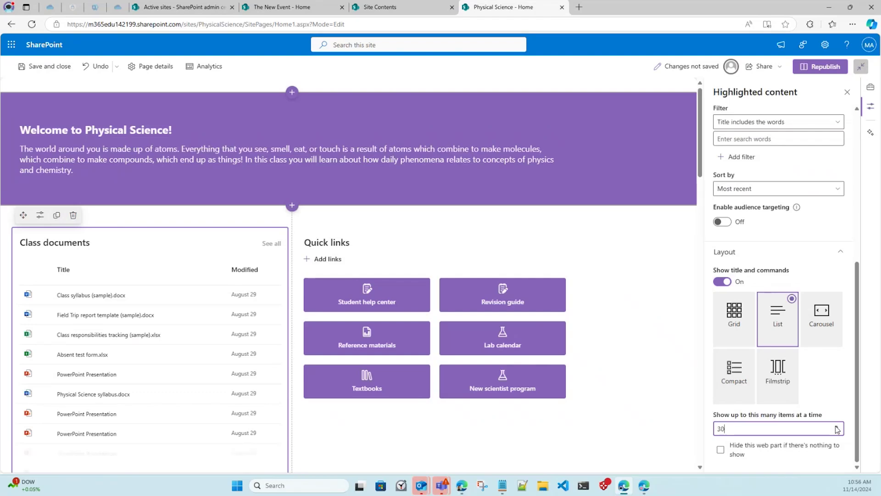
left_click(791, 455)
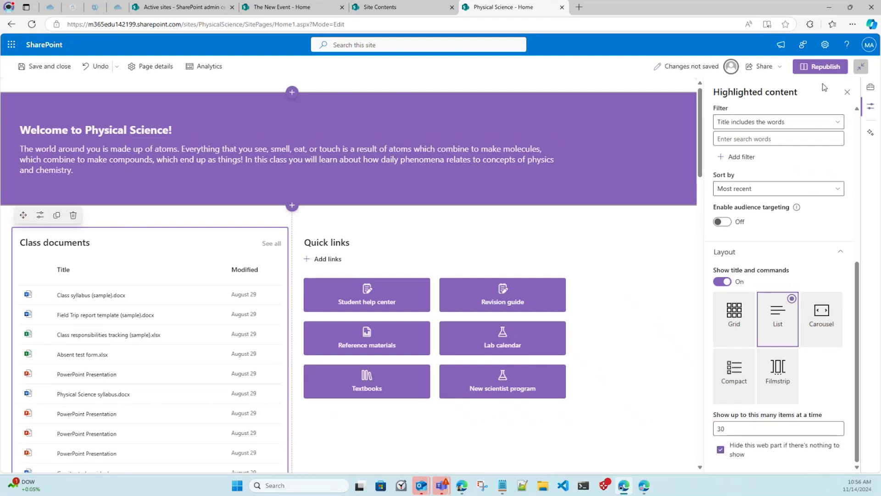
left_click(824, 67)
left_click(765, 150)
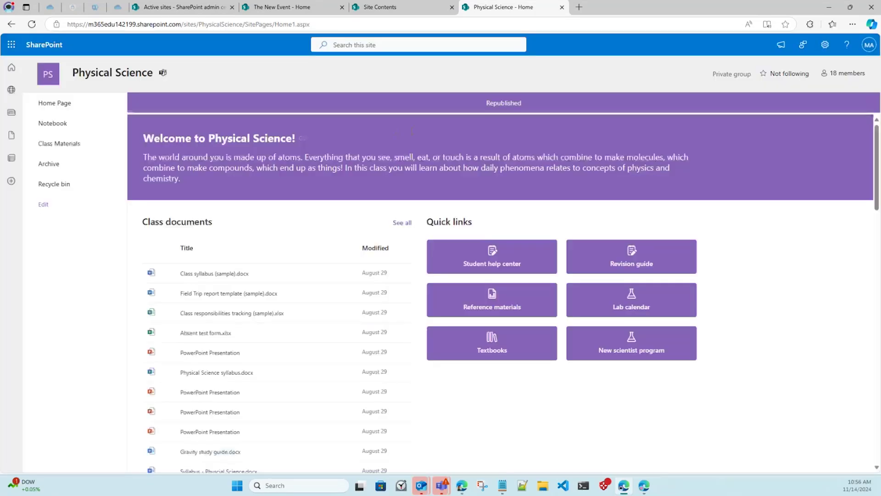
Launch Microsoft Teams from the Microsoft 365 app launcher.
scroll(431, 301, "down", 2)
scroll(419, 301, "down", 2)
scroll(415, 290, "up", 4)
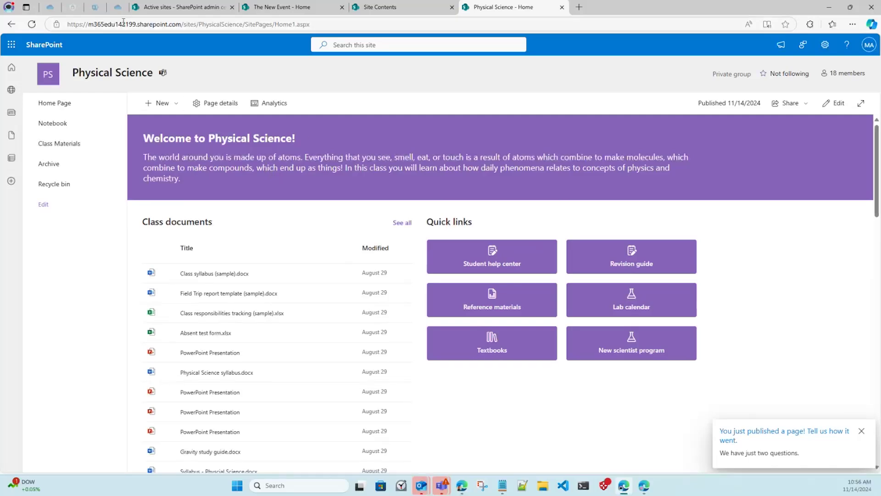
left_click(11, 45)
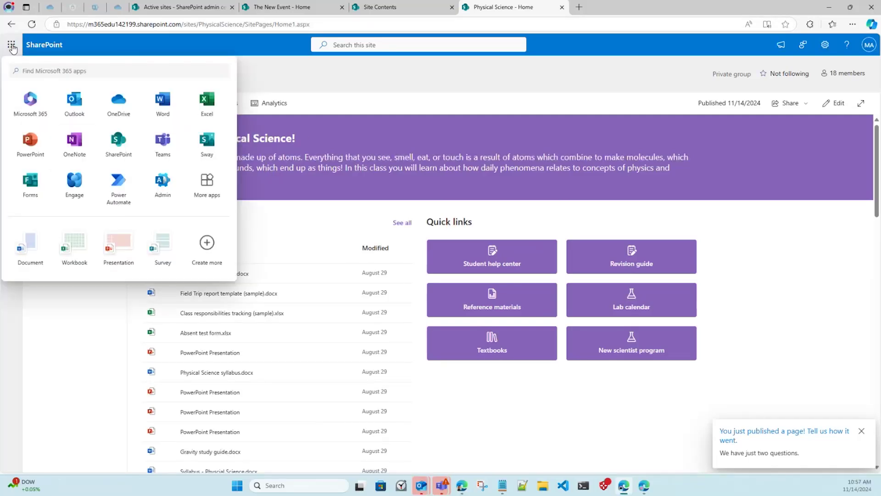
left_click(160, 144)
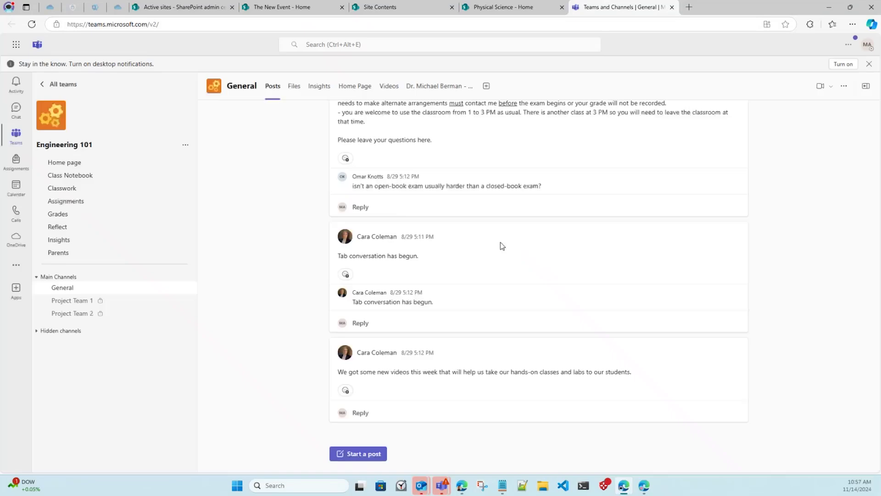
In Teams, open the Physical Science team and view its class Home Page tab.
key("ctrl+shift+Tab")
key("ctrl+Tab")
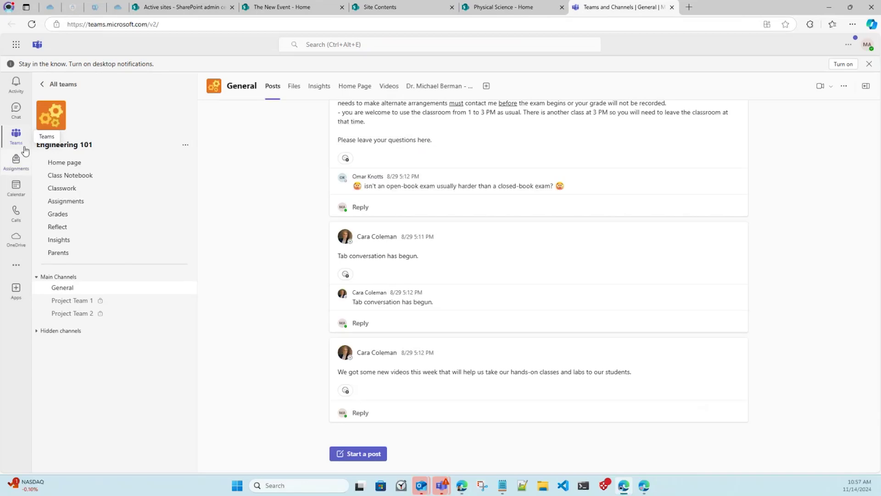
left_click(23, 147)
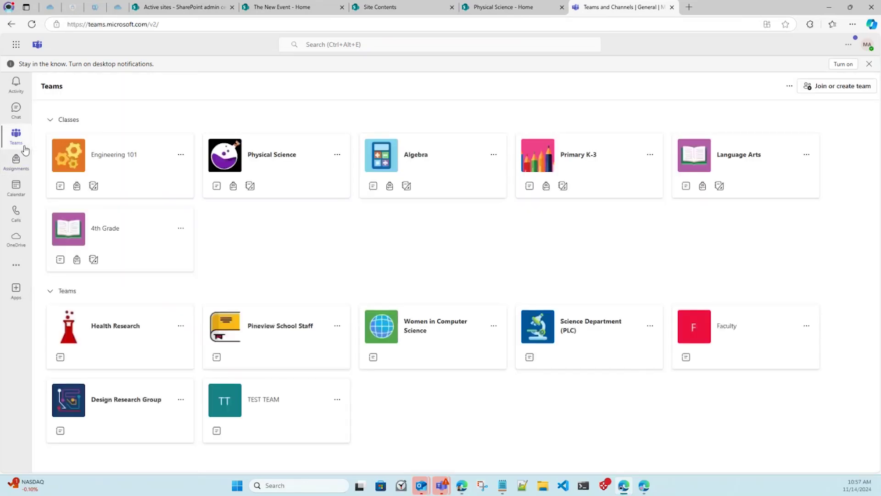
left_click(297, 177)
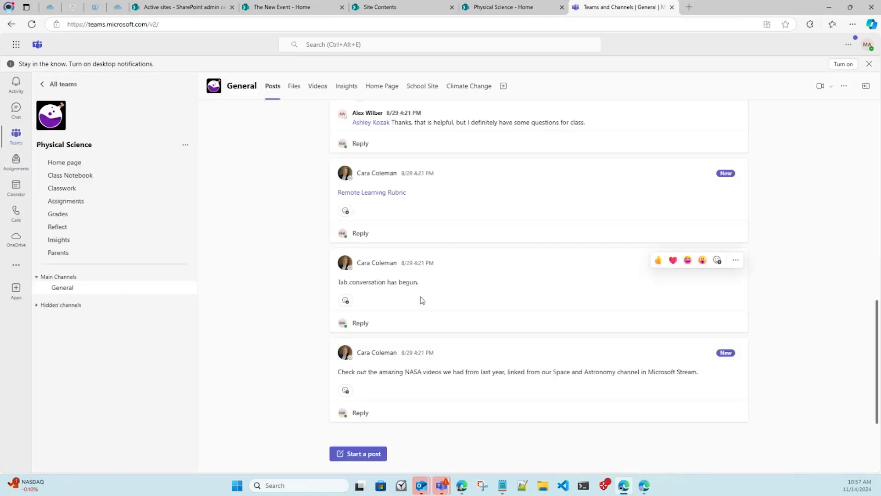
left_click(389, 91)
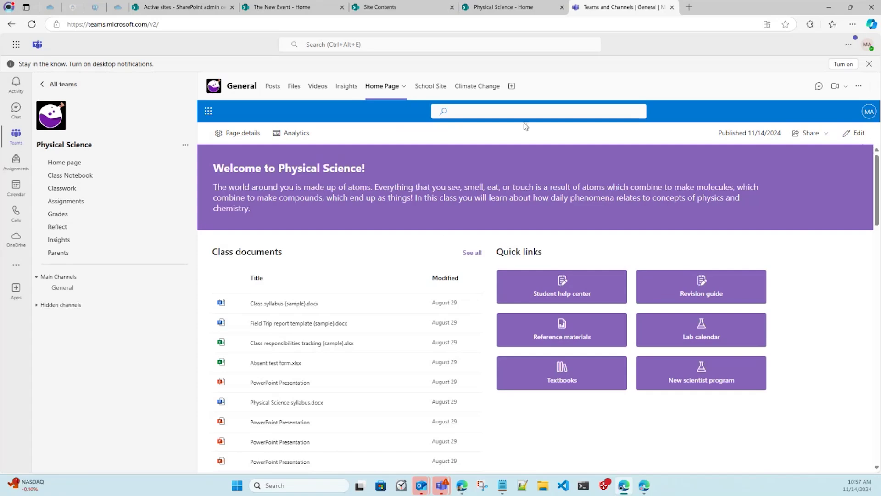
Check the General channel's Files view, then go back to the class Home Page.
scroll(349, 263, "down", 1)
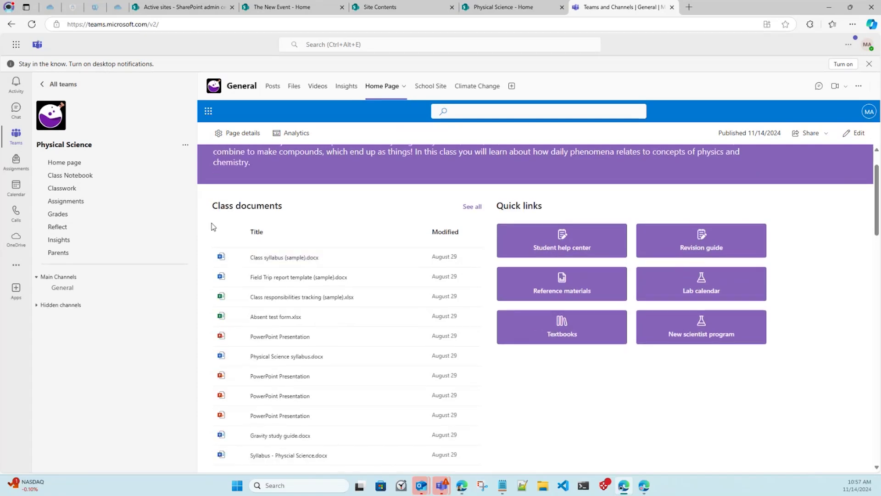
left_click(292, 90)
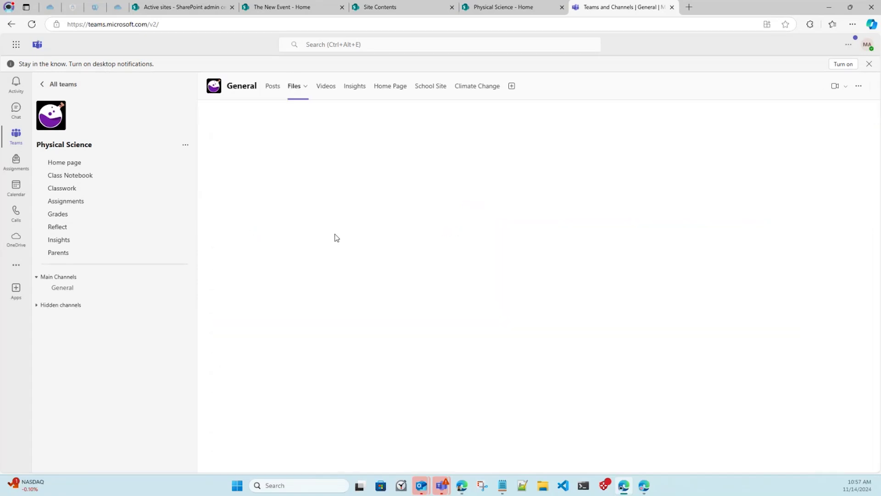
left_click(306, 88)
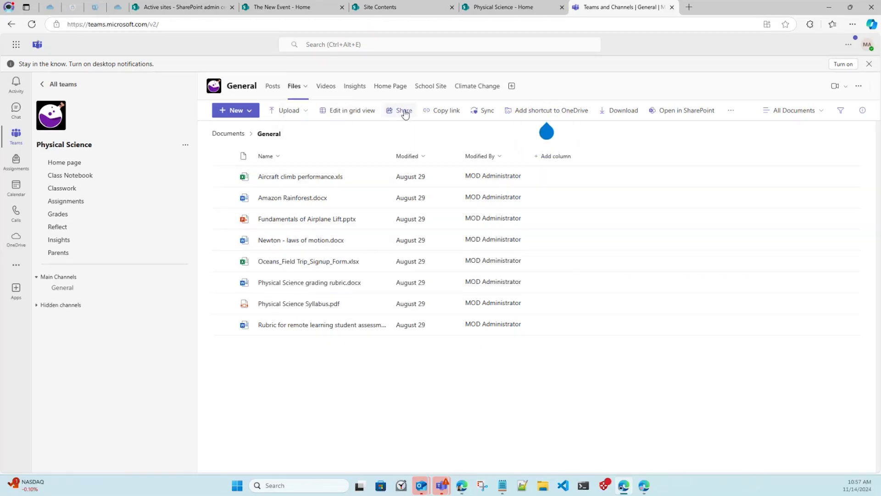
left_click(393, 86)
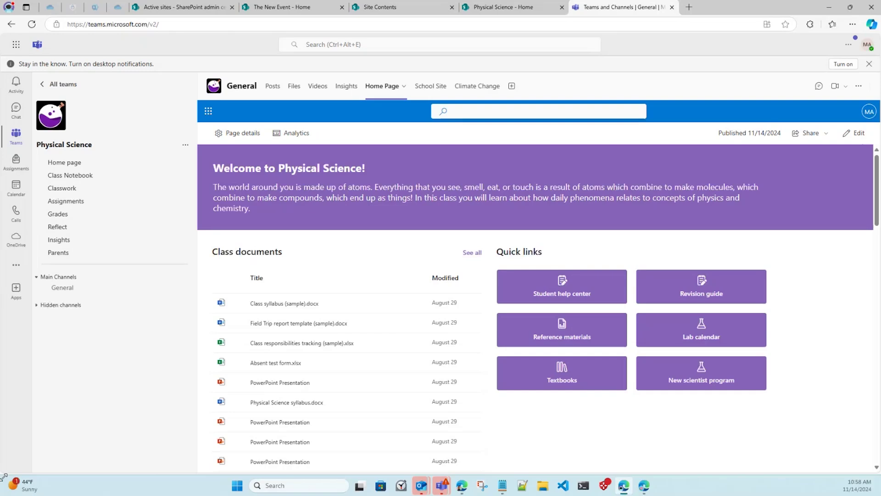
On the Physical Science site, glance at site permissions, then open the Documents library.
left_click(503, 7)
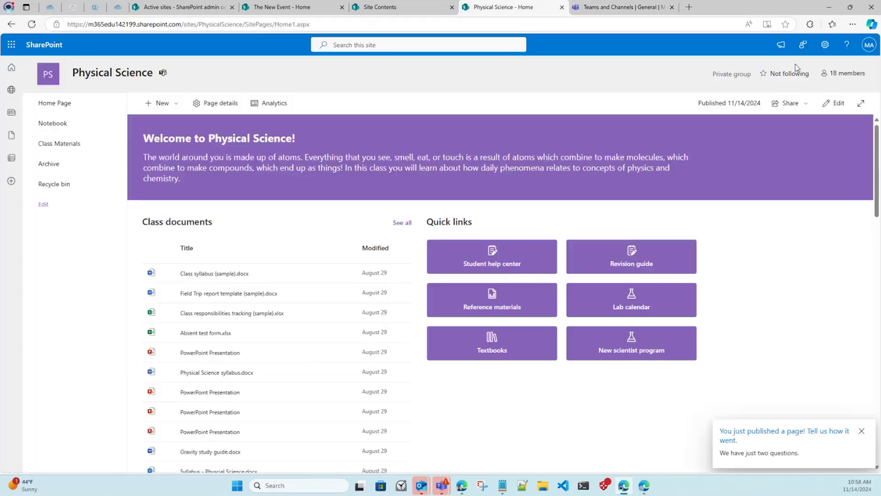
left_click(372, 9)
left_click(825, 44)
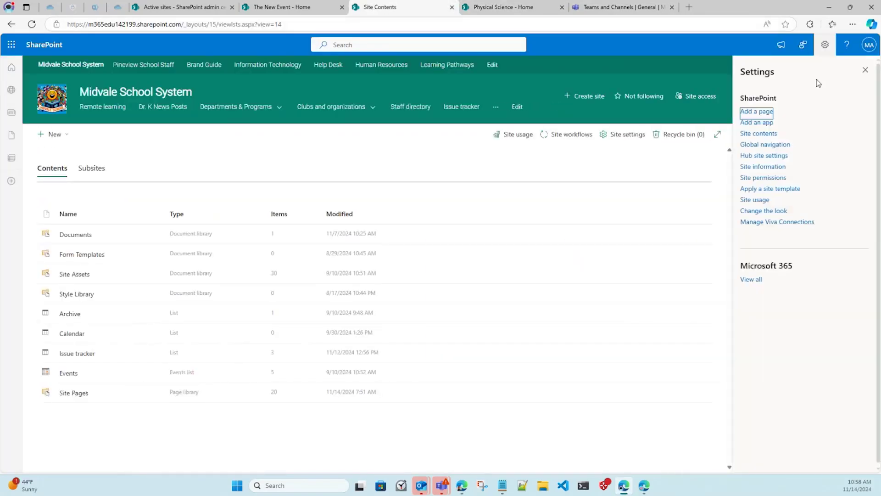
left_click(764, 178)
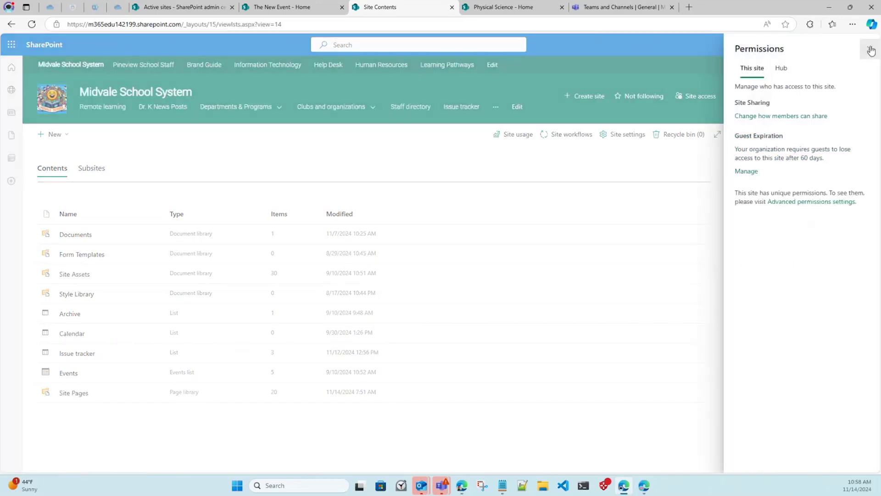
left_click(204, 202)
left_click(74, 235)
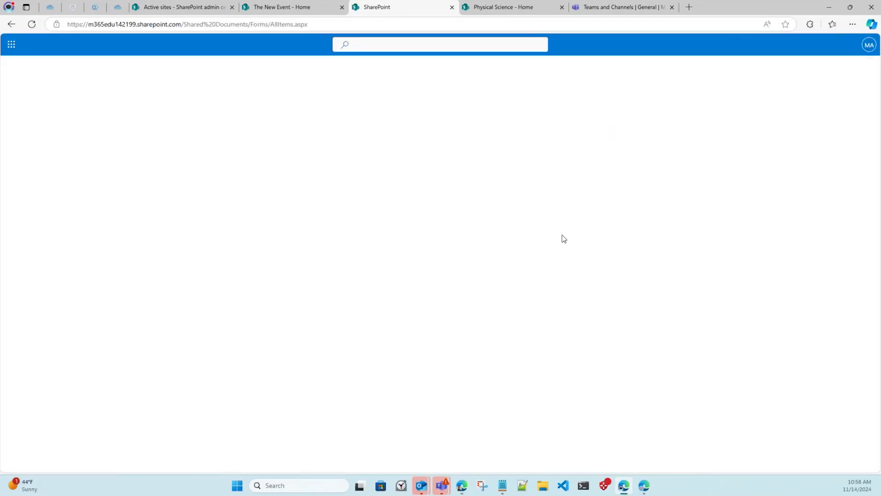
left_click(824, 45)
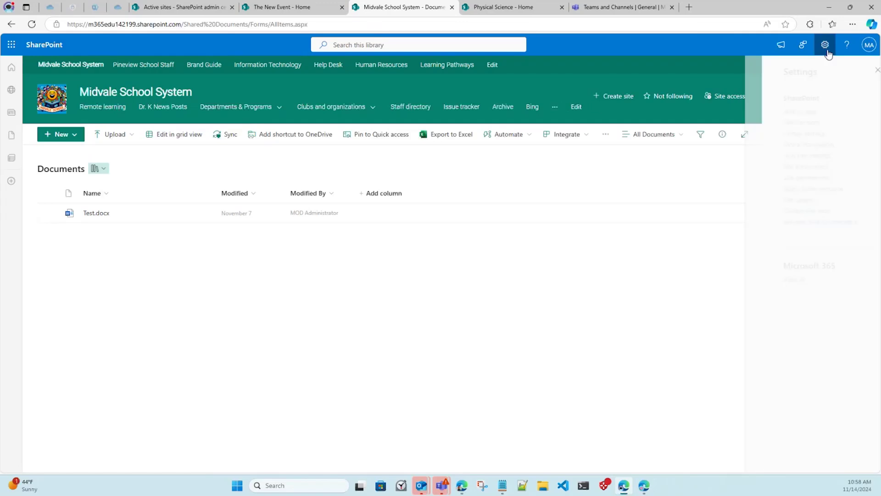
left_click(765, 179)
key("Escape")
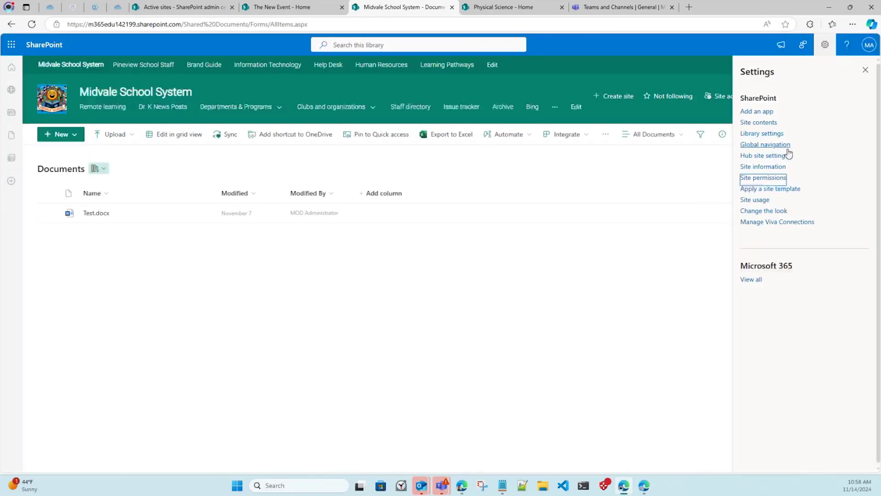
View the Documents library's permissions, check the Communication site Visitors group members, and return.
left_click(777, 137)
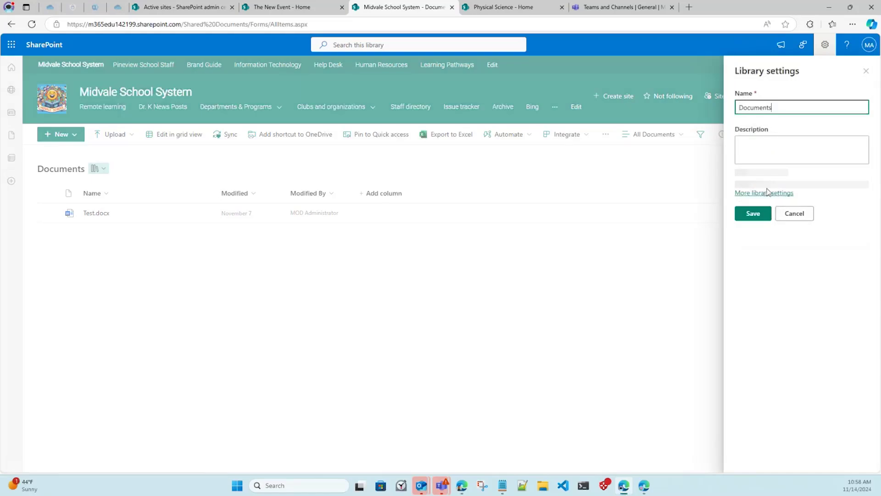
left_click(754, 252)
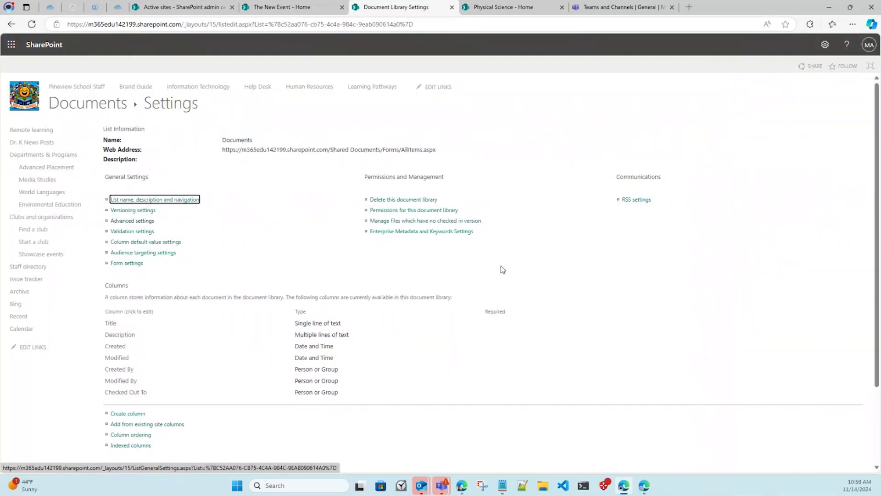
left_click(415, 213)
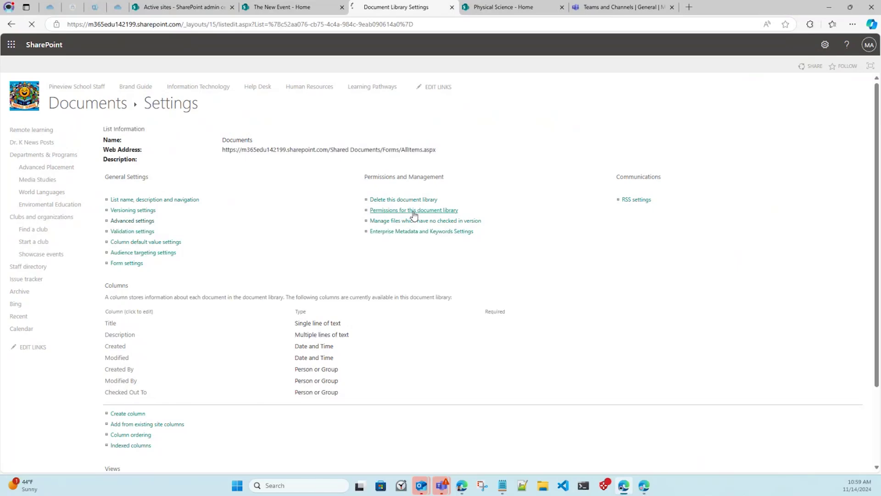
left_click(166, 201)
left_click_drag(232, 167, 137, 165)
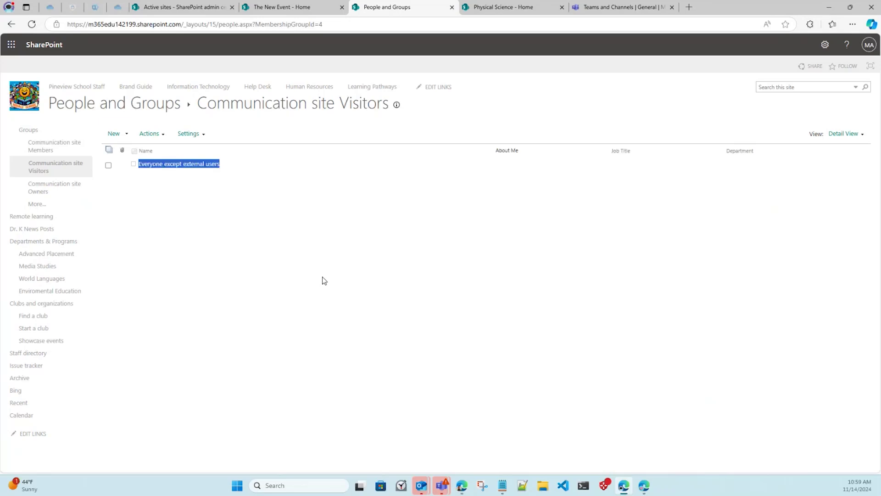
key("alt+Left")
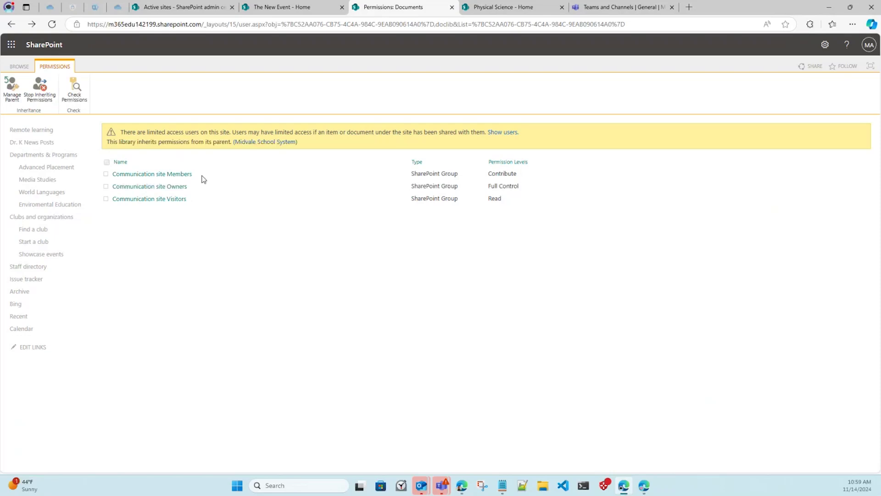
Review The New Event site's owners, members and visitors in its Site permissions panel.
left_click(315, 10)
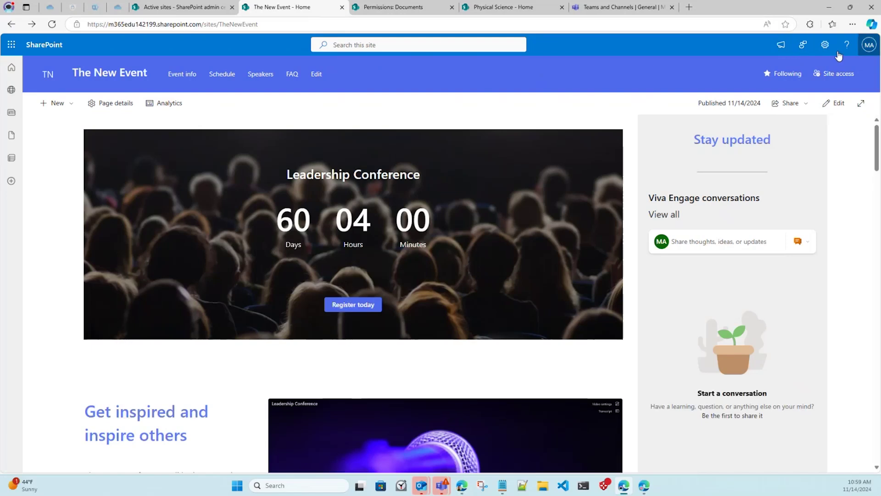
left_click(825, 44)
left_click(777, 155)
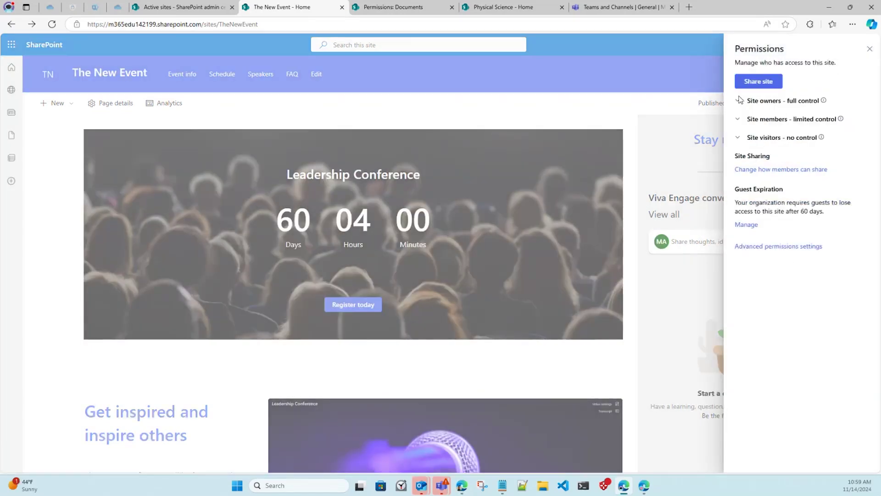
left_click(739, 100)
left_click(738, 142)
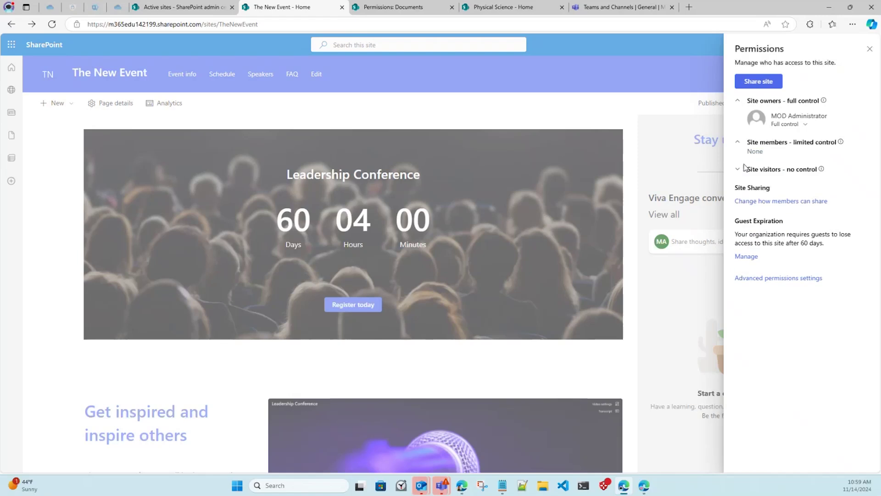
left_click(744, 169)
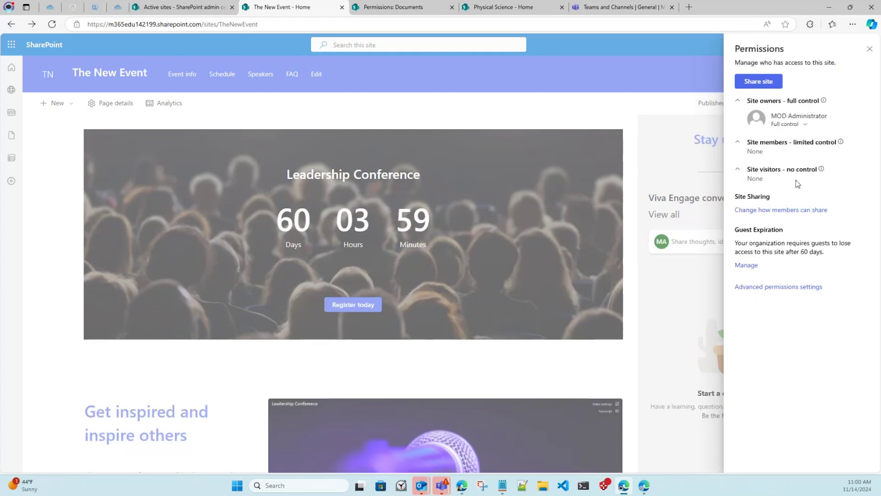
Change sharing so only site owners can share files, folders and the site, and save.
left_click(789, 211)
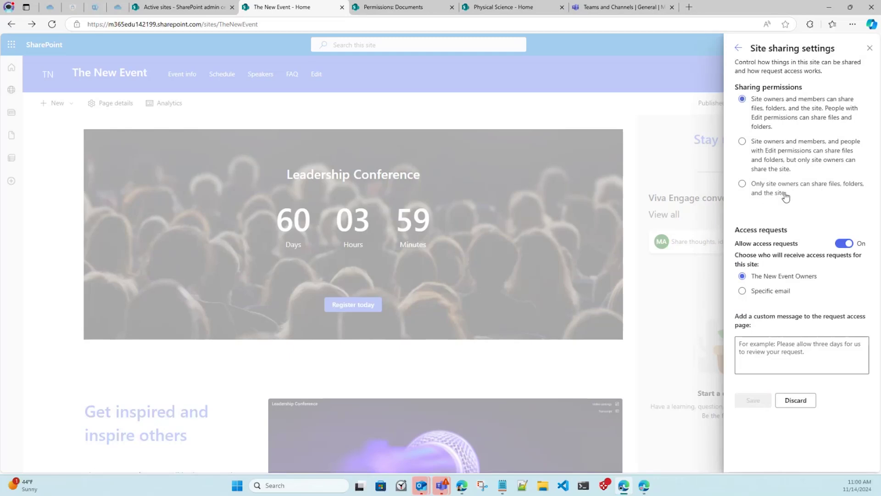
left_click(785, 192)
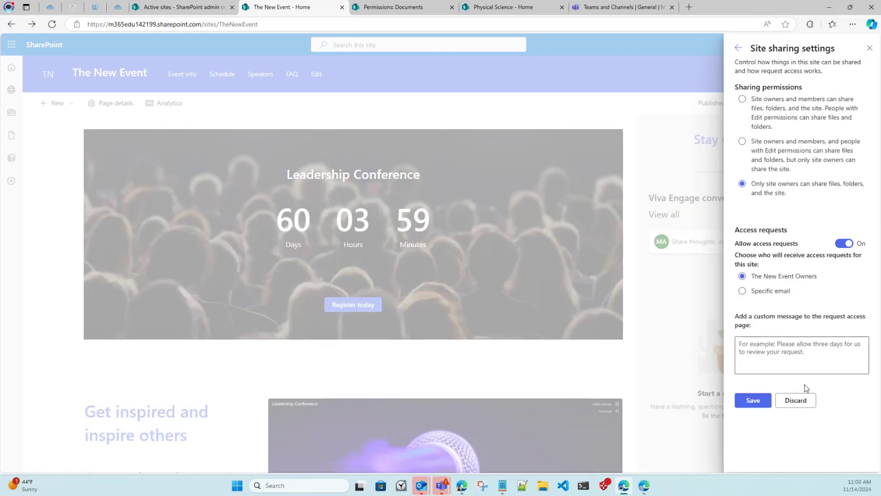
left_click(761, 396)
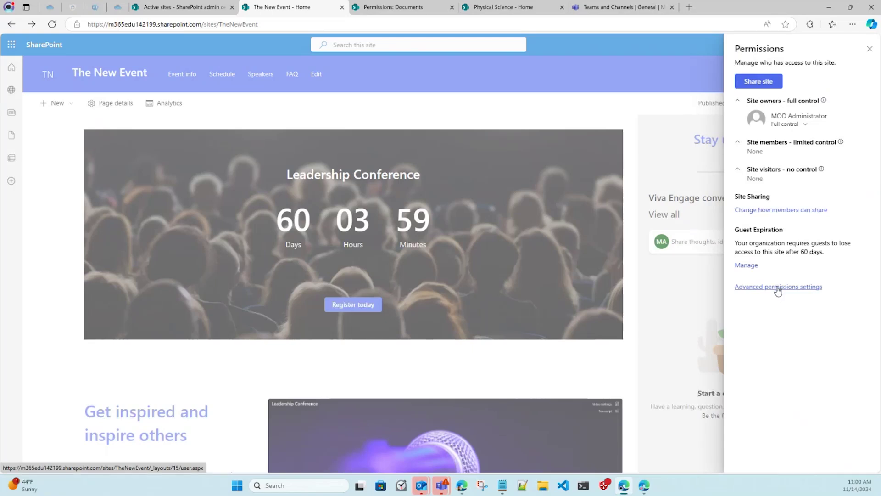
In advanced permissions, open The New Event Visitors group and pick Everyone except external users.
left_click(778, 288)
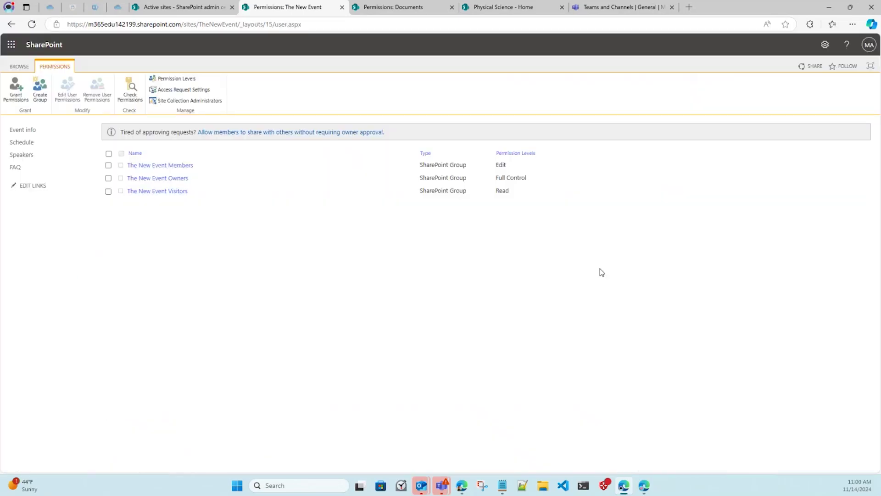
left_click(171, 191)
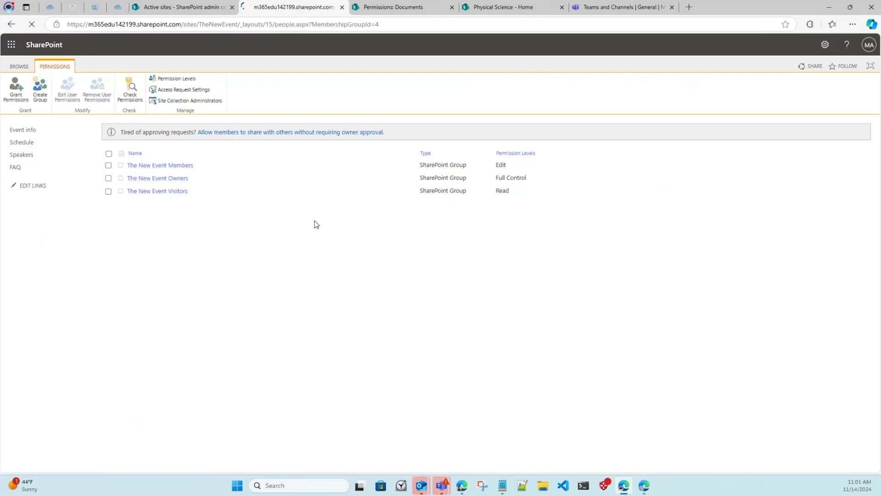
left_click(120, 134)
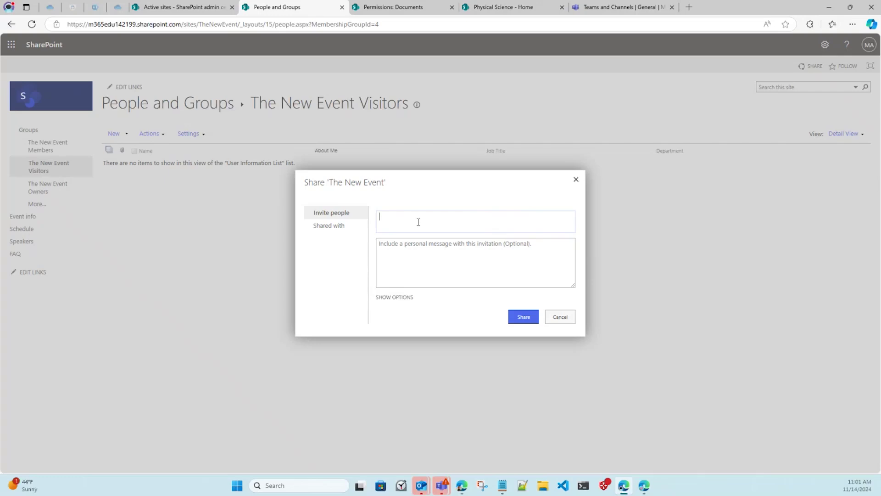
type("Everyone")
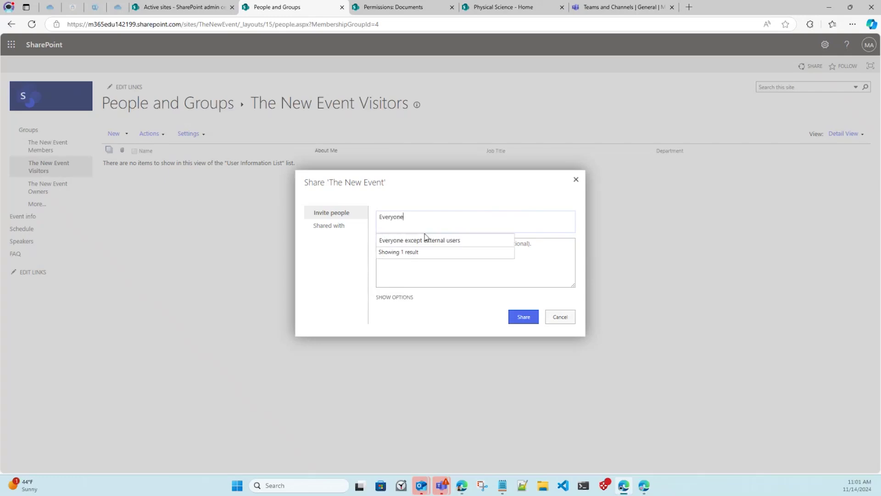
left_click(426, 238)
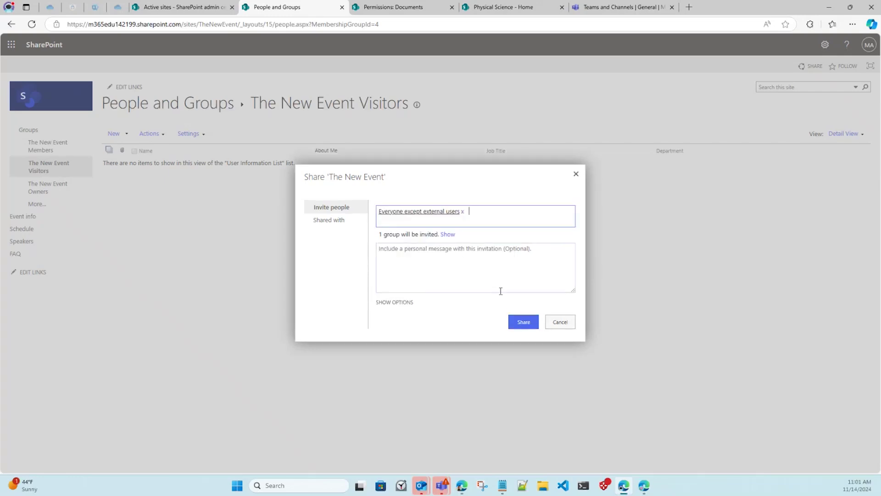
Share with the email invitation turned off, then return to the site's permissions list.
left_click(403, 303)
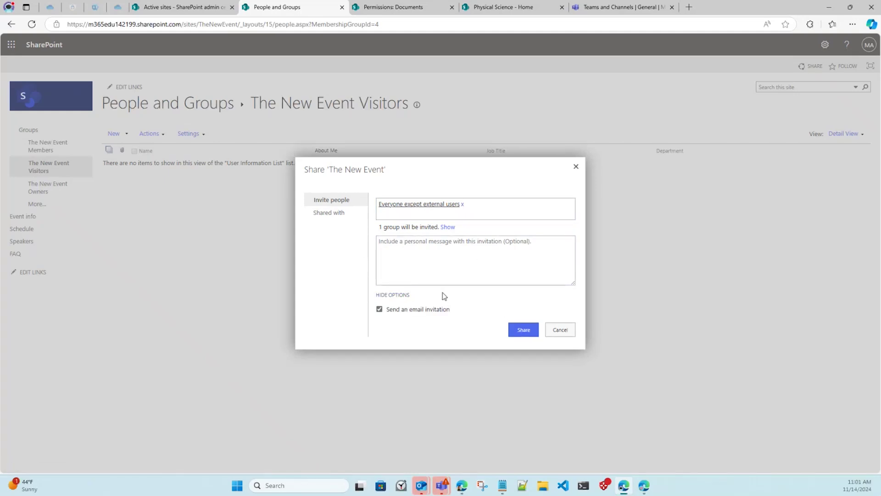
left_click(393, 295)
left_click(392, 302)
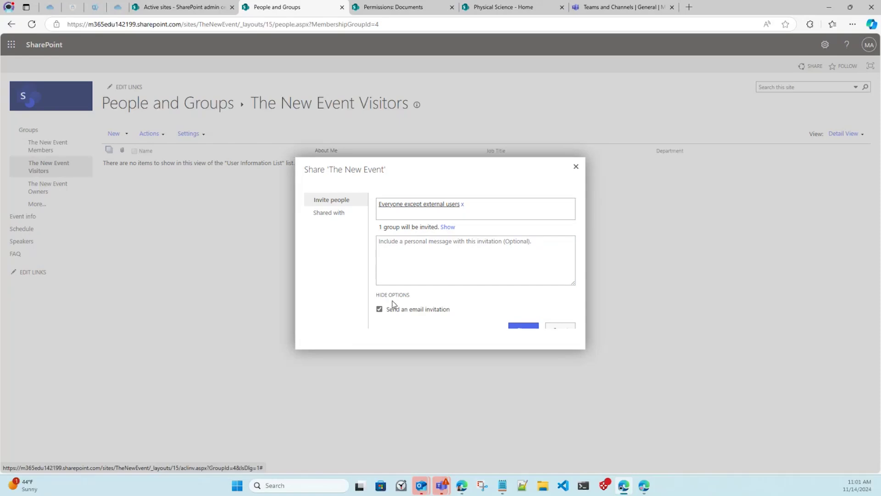
left_click(417, 311)
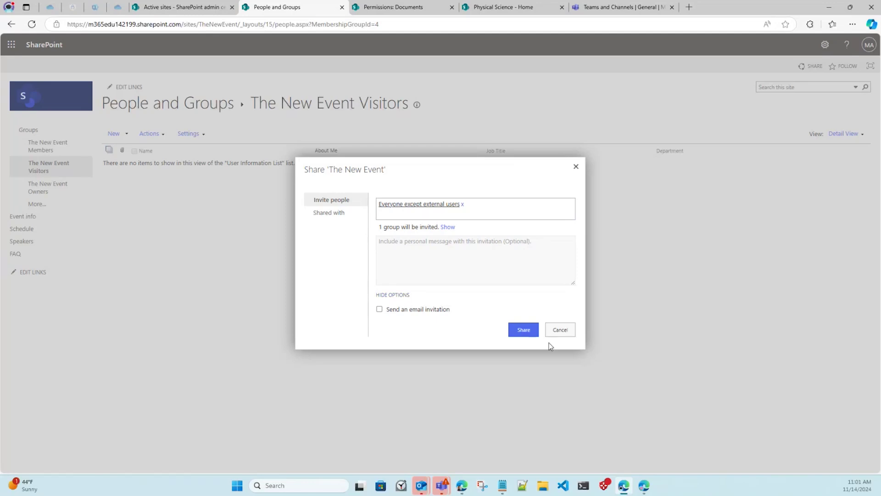
left_click(531, 331)
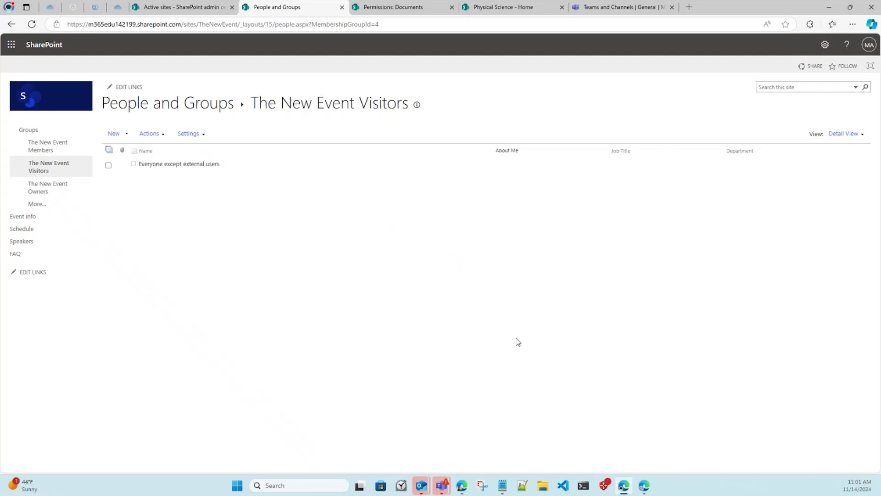
left_click(13, 25)
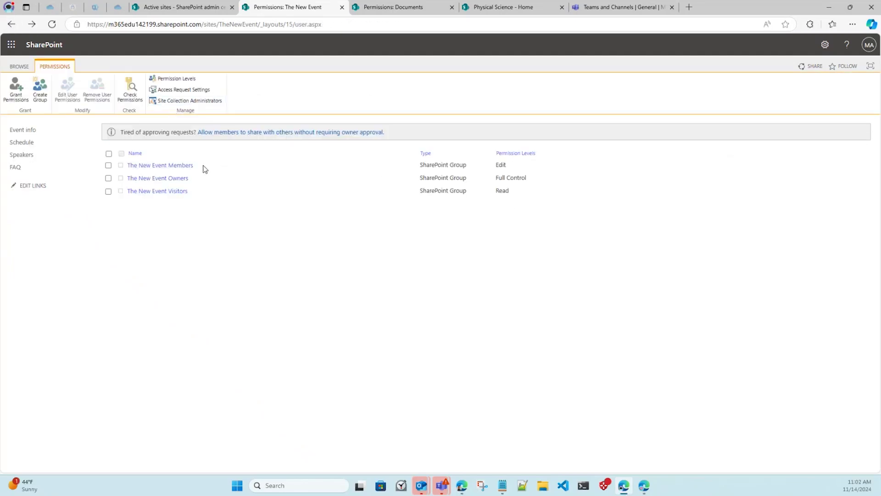
Open the add-users dialog for The New Event Members, cancel it, and return to Documents permissions.
left_click(167, 167)
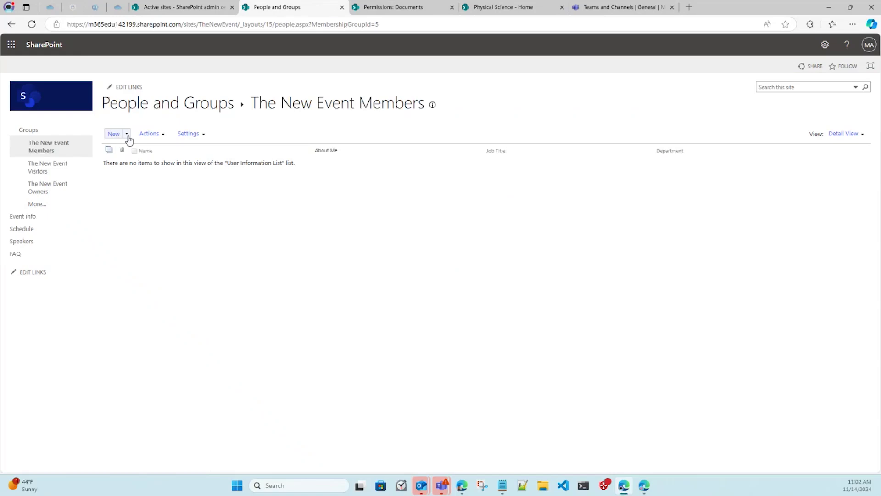
left_click(127, 134)
left_click(163, 154)
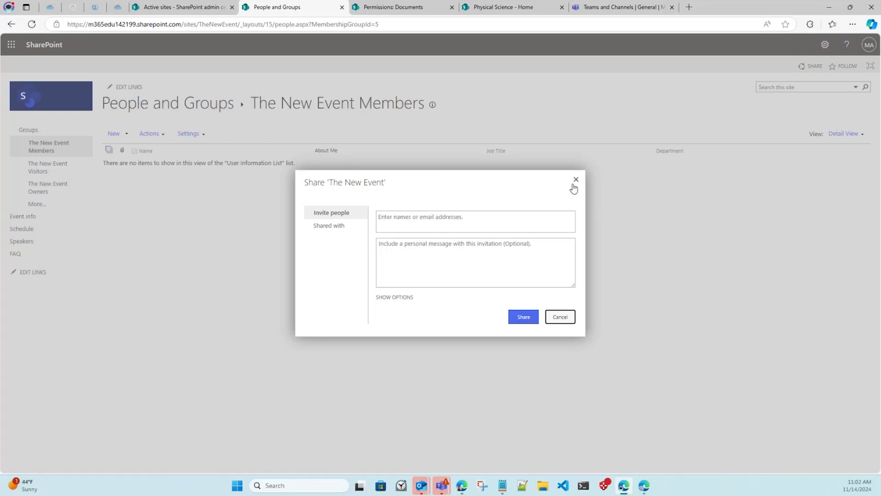
left_click(575, 179)
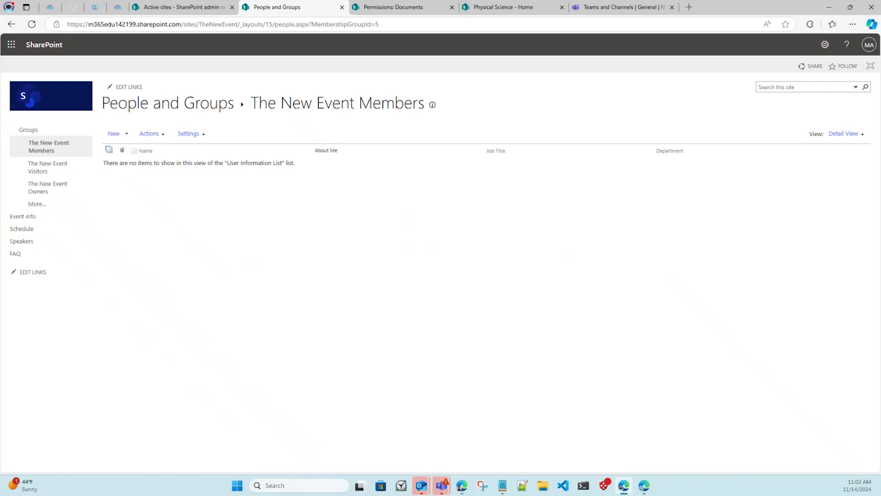
left_click(13, 26)
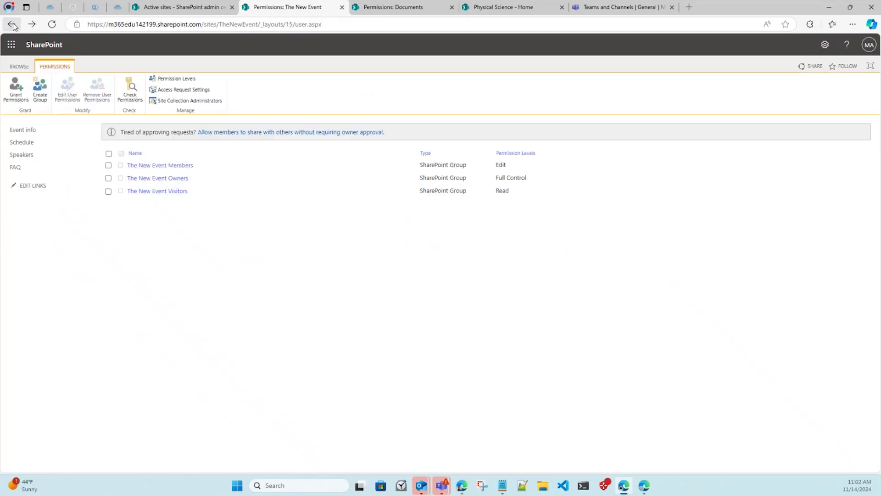
left_click(12, 24)
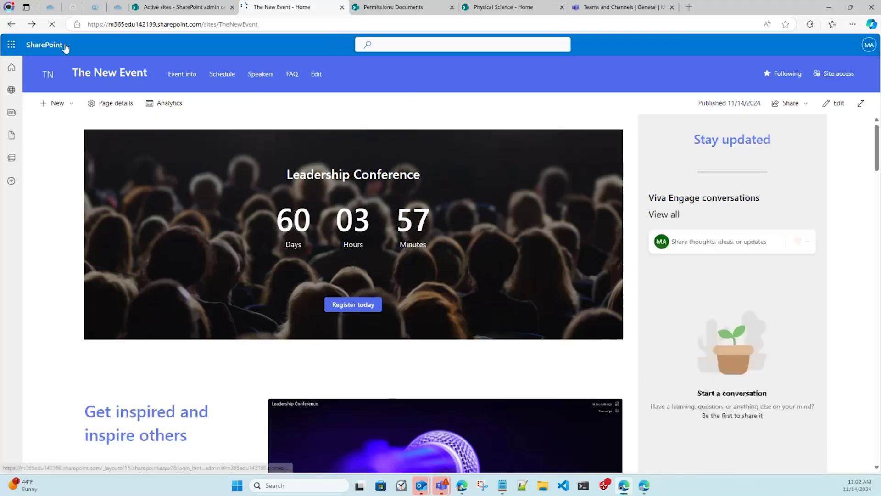
left_click(370, 7)
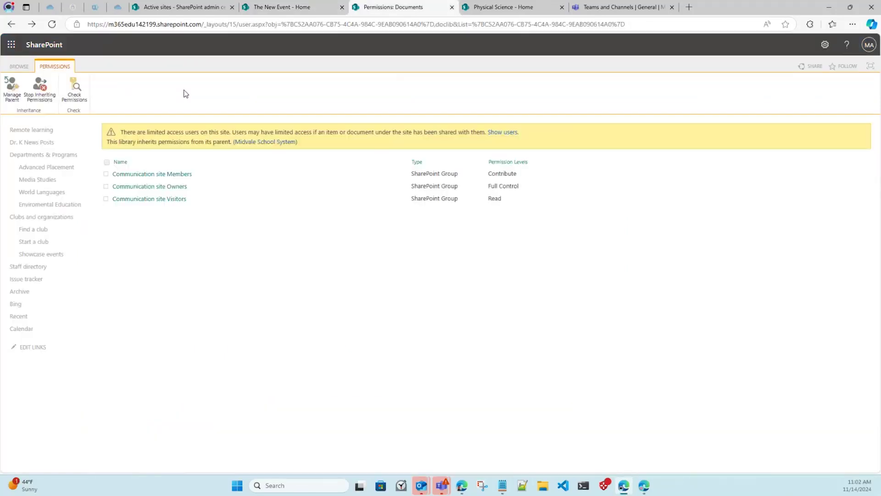
Load the Midvale School System home page by trimming the URL to the site root.
left_click_drag(204, 24, 863, 7)
key("BackSpace")
key("shift+Return")
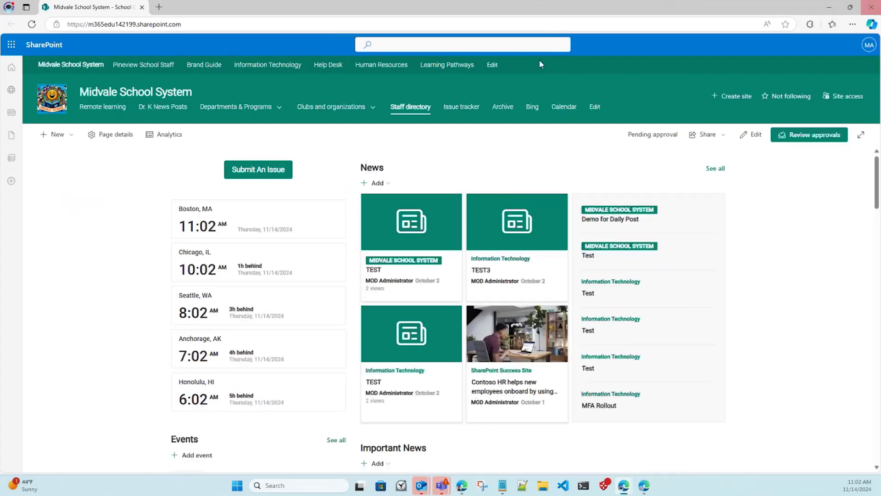
left_click_drag(110, 8, 285, 7)
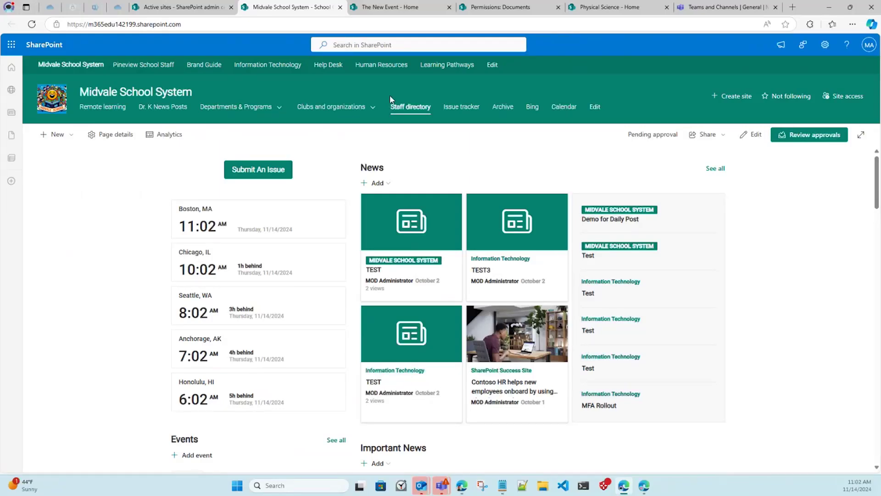
Search all of SharePoint for 'Test'.
left_click(381, 44)
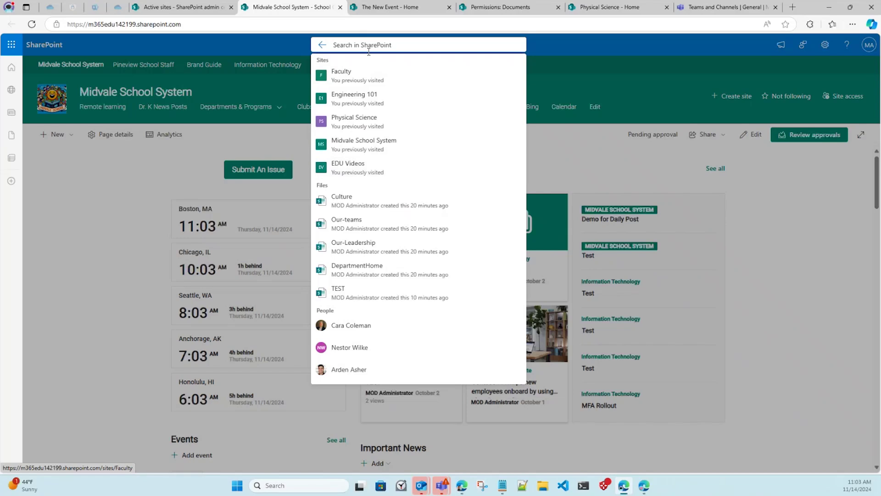
type("Test")
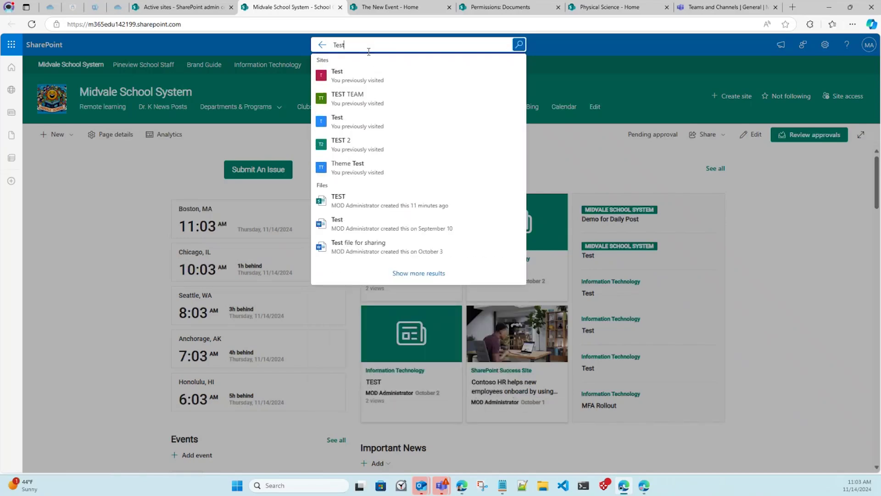
key("Return")
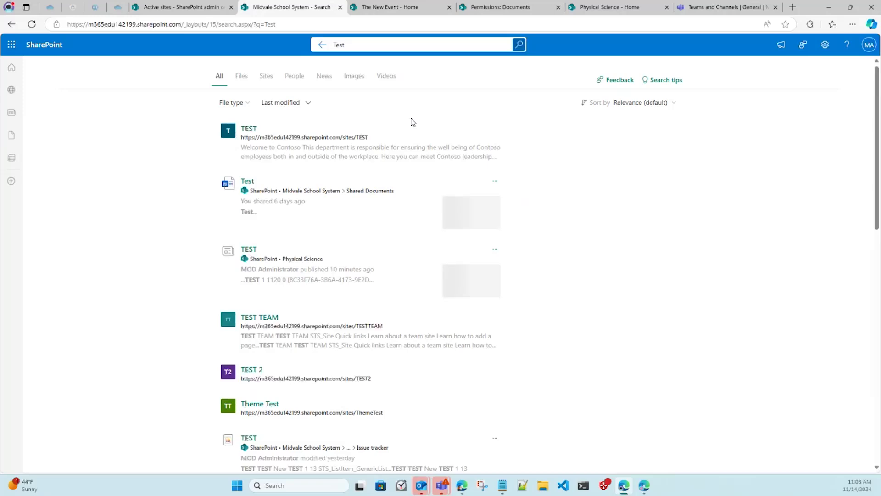
Browse the Test results under Files, Sites, People, News, Images, Videos and All.
scroll(412, 122, "down", 3)
scroll(412, 122, "up", 3)
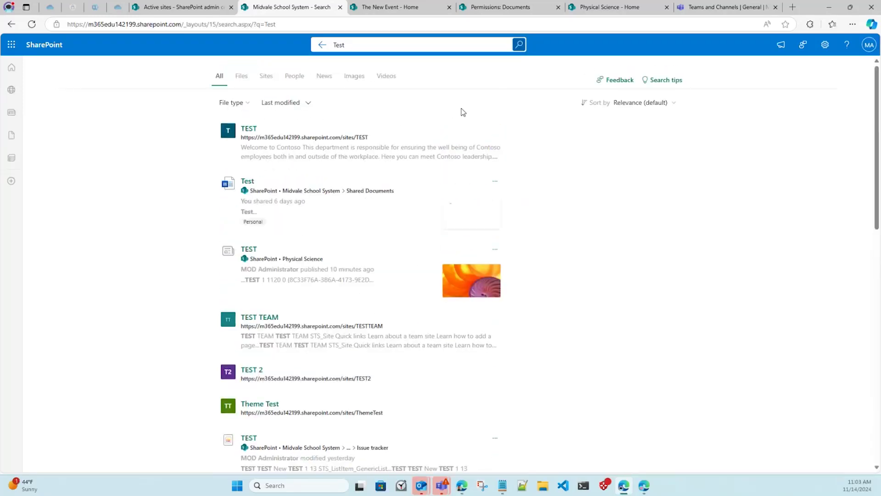
left_click(242, 76)
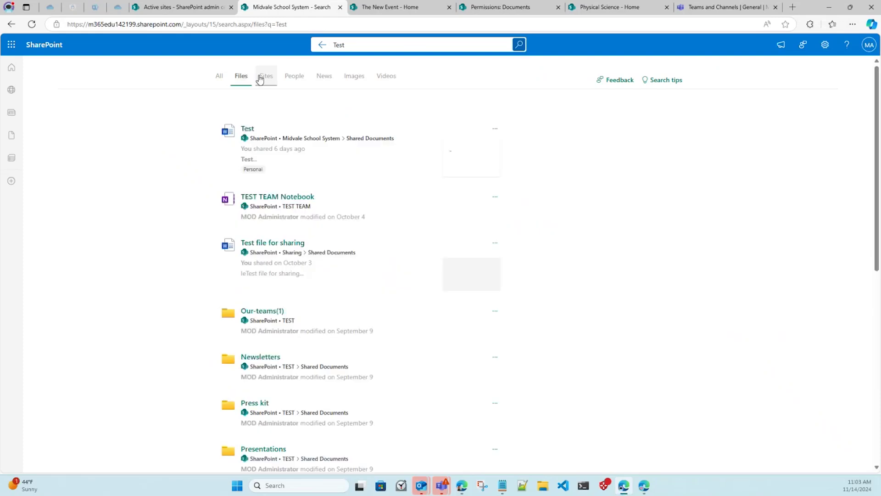
left_click(266, 78)
left_click(291, 82)
left_click(324, 86)
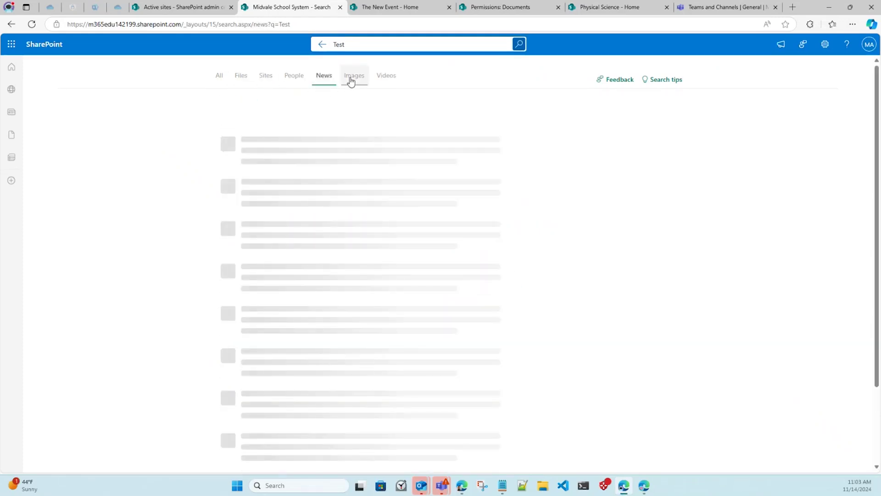
left_click(352, 81)
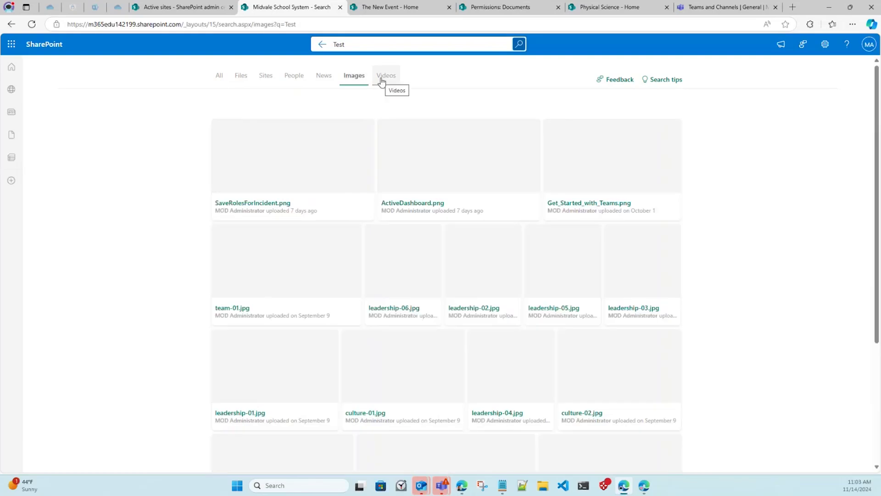
left_click(381, 81)
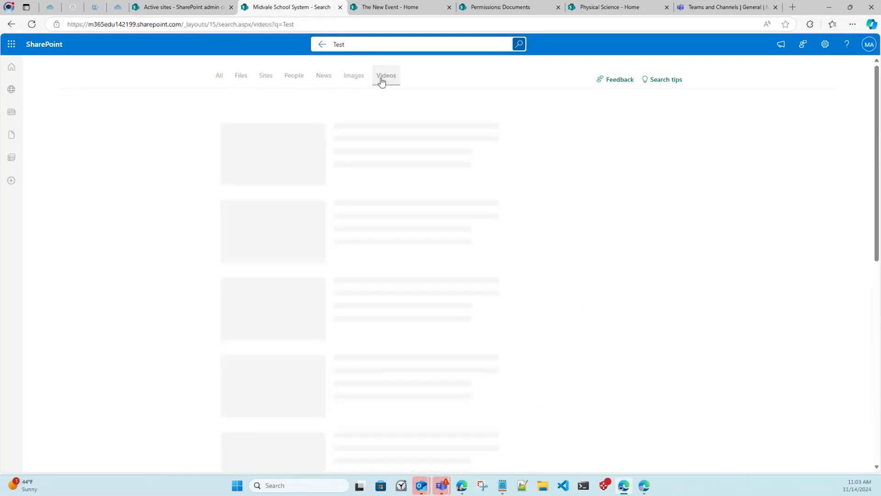
left_click(224, 78)
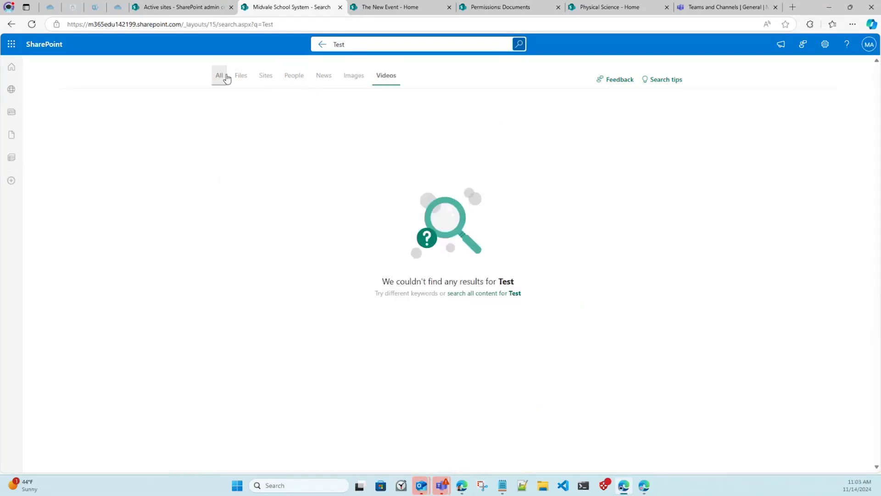
left_click(11, 25)
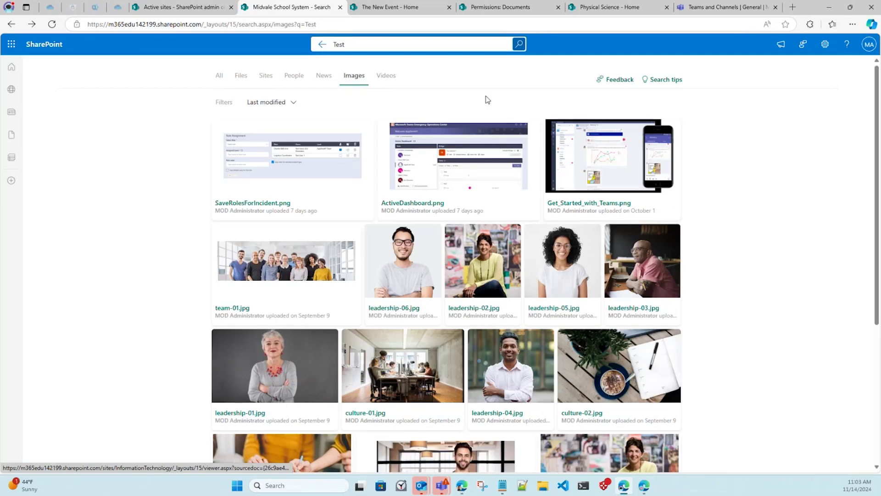
left_click(218, 76)
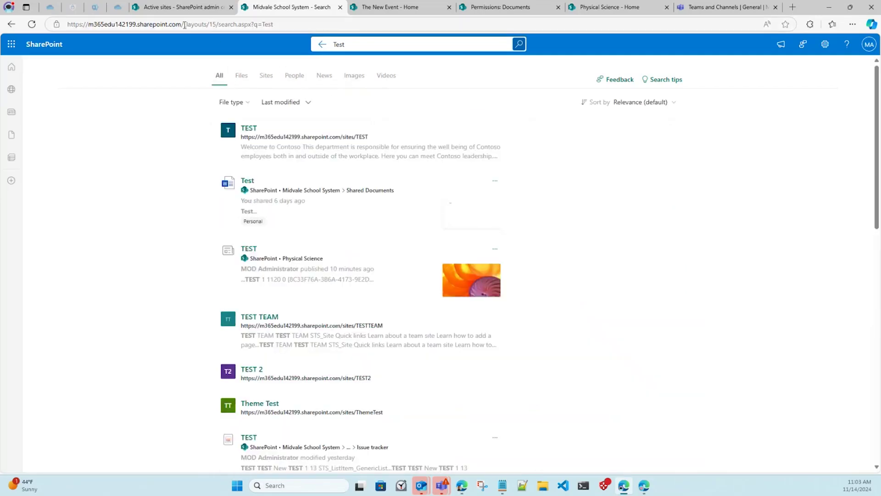
Return to the Midvale School System home page by clearing the search path from the URL.
left_click_drag(184, 24, 387, 18)
key("BackSpace")
key("Return")
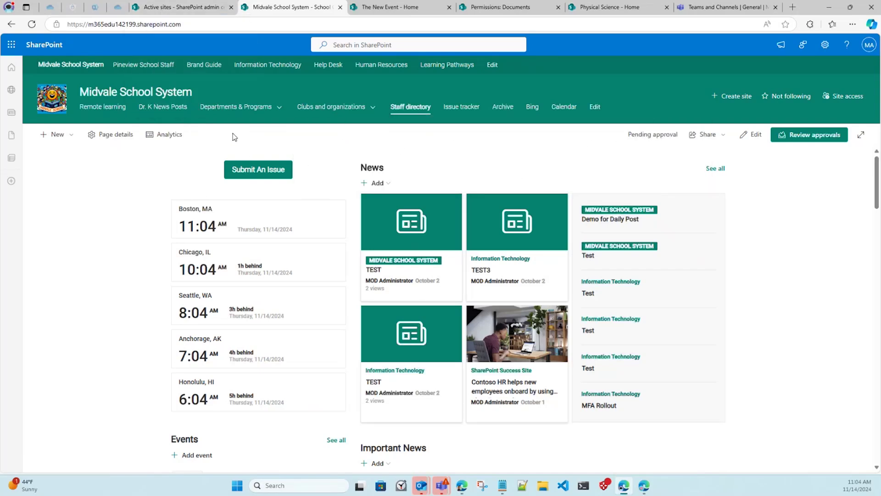
Filter the admin center's Active sites by the Midvale School System hub.
left_click(186, 14)
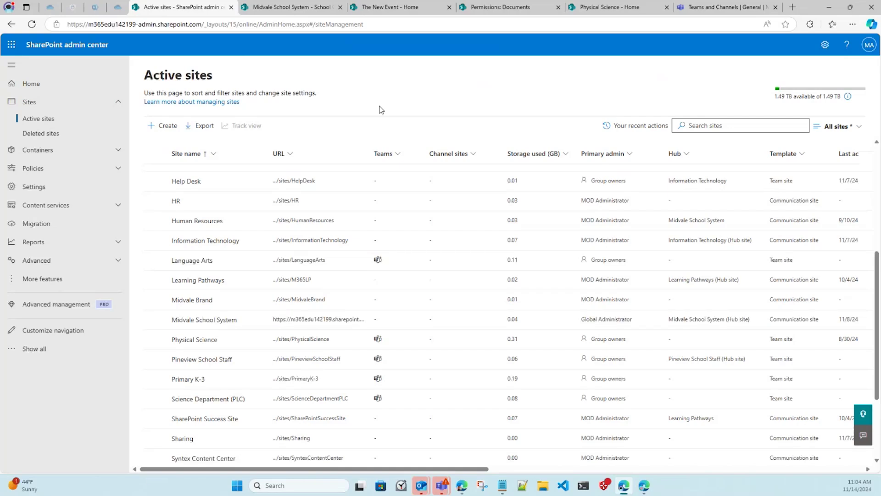
left_click(692, 155)
mouse_move(700, 183)
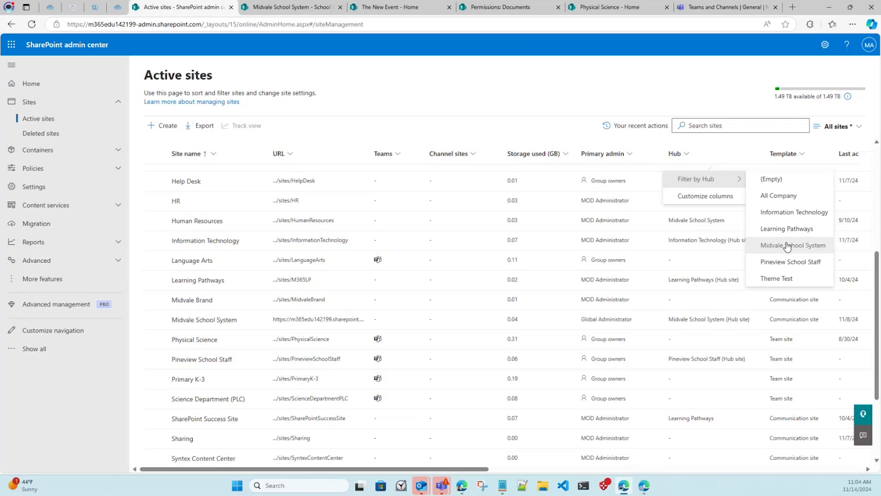
left_click(788, 247)
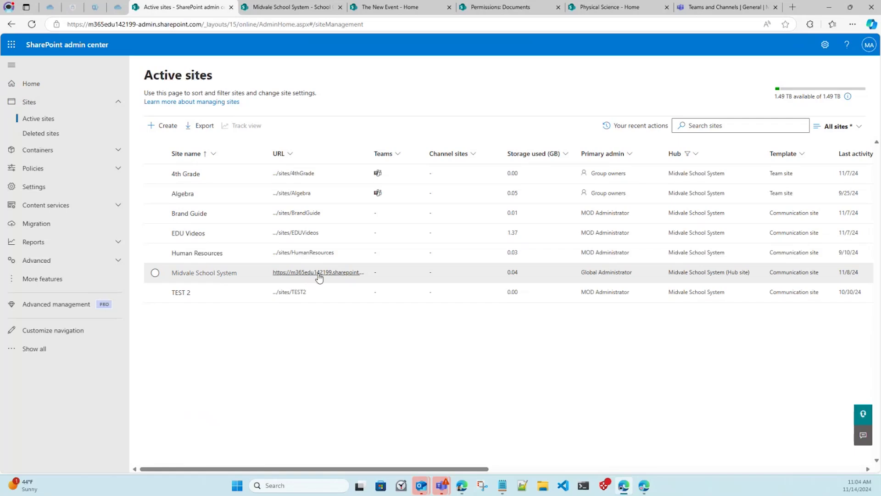
Open the 4th Grade site from the filtered Active sites list.
left_click(314, 14)
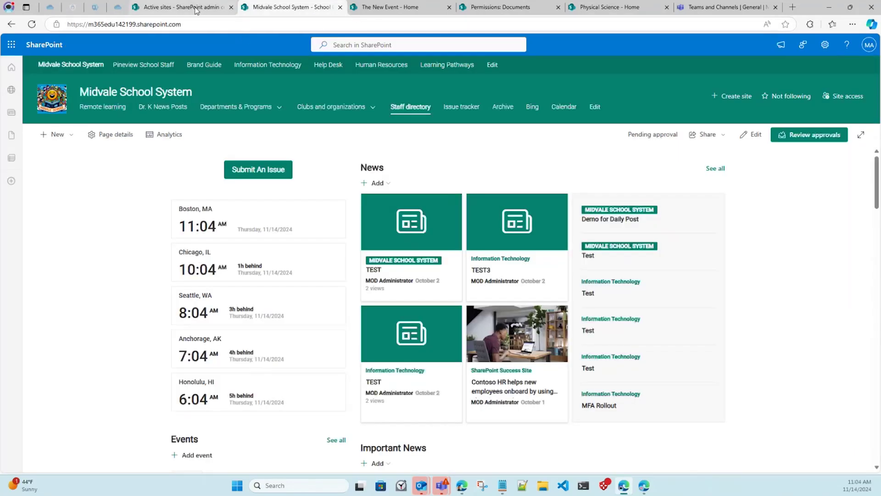
left_click(183, 8)
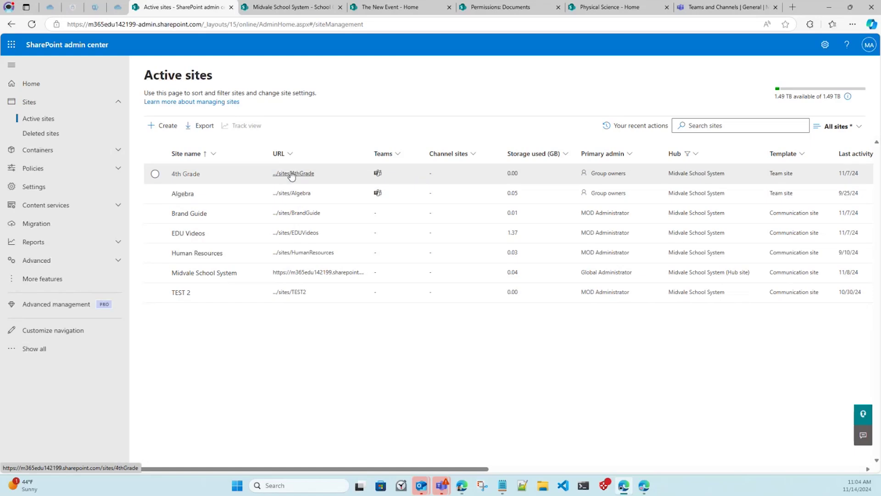
left_click(317, 9)
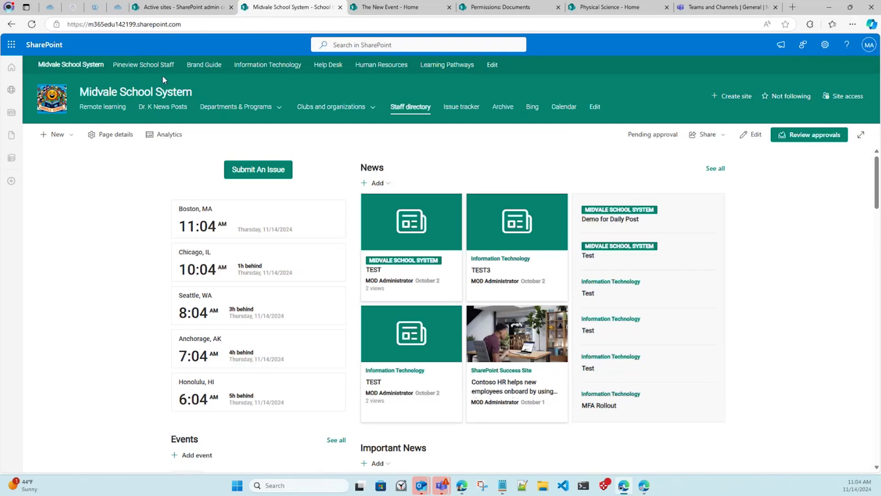
left_click(166, 11)
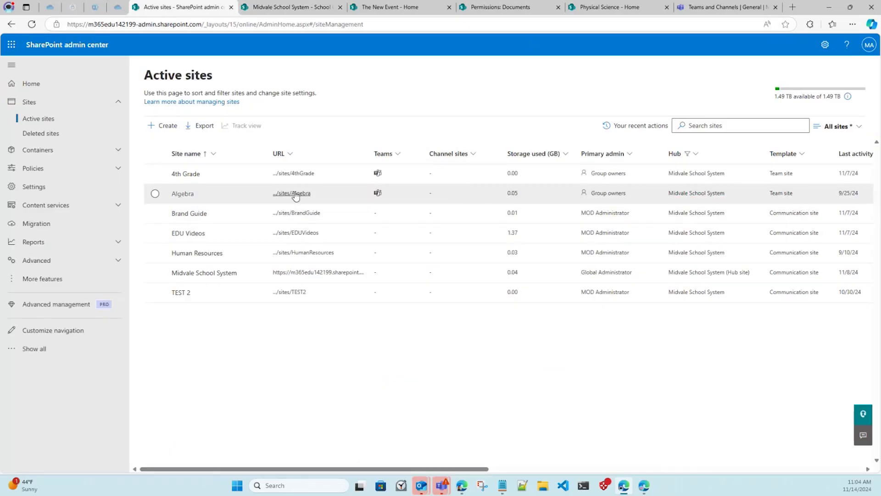
left_click(294, 8)
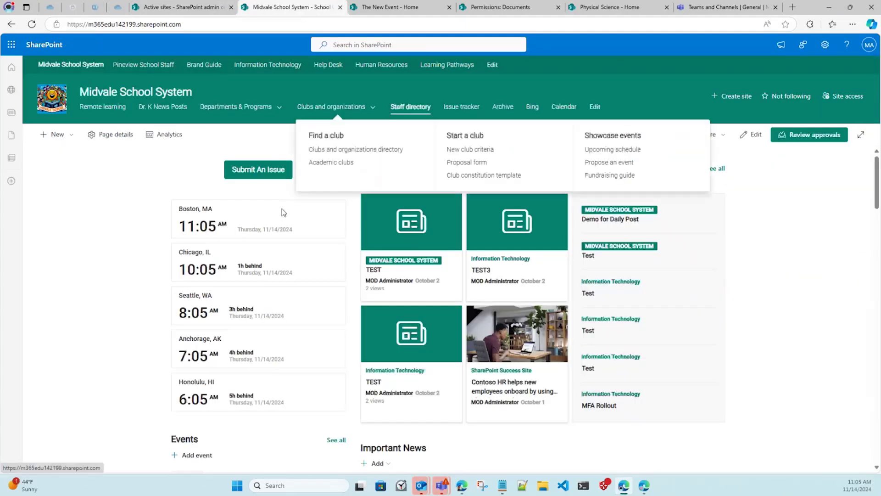
key("ctrl+shift+Tab")
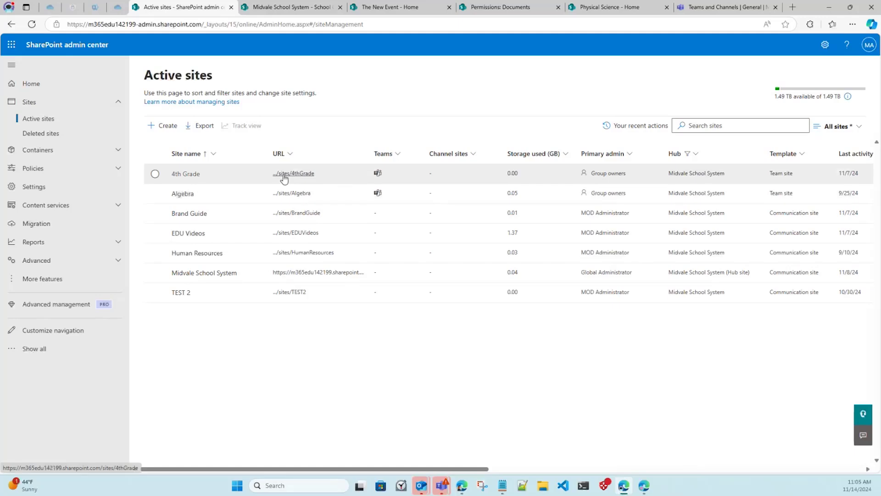
left_click(284, 174)
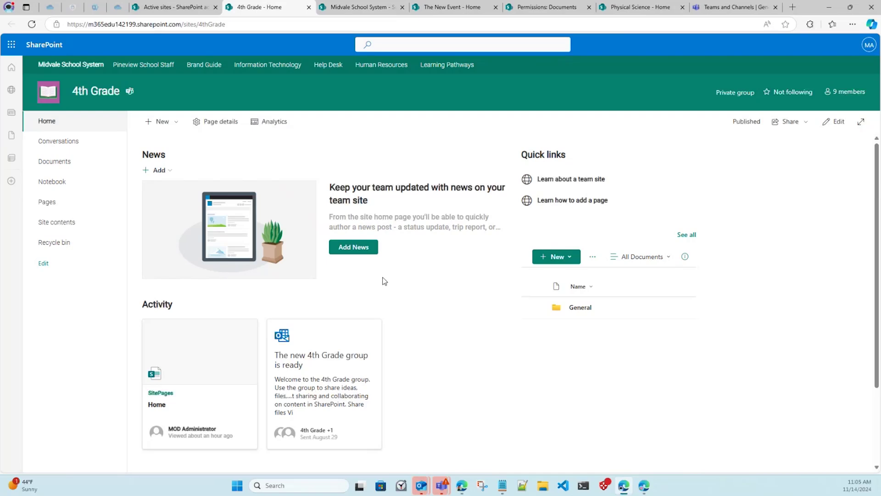
Create a blank news post on the 4th Grade site titled 'TEST 4th GRADE'.
left_click(357, 247)
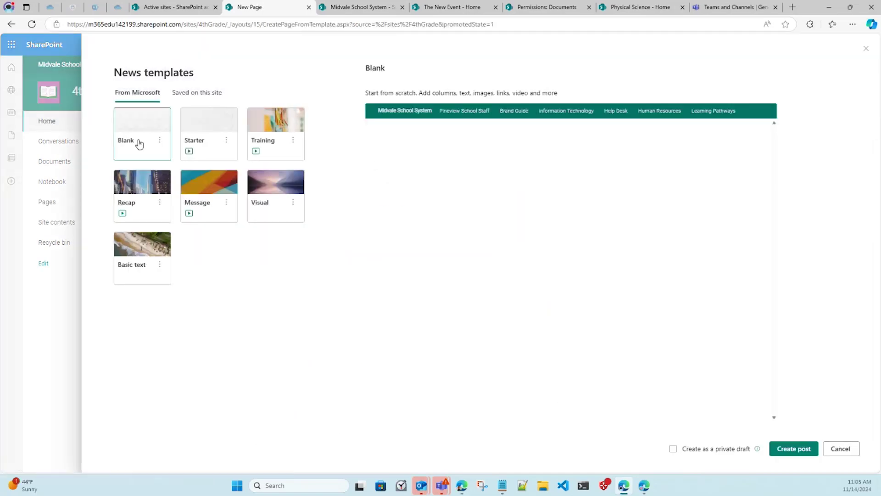
left_click(812, 448)
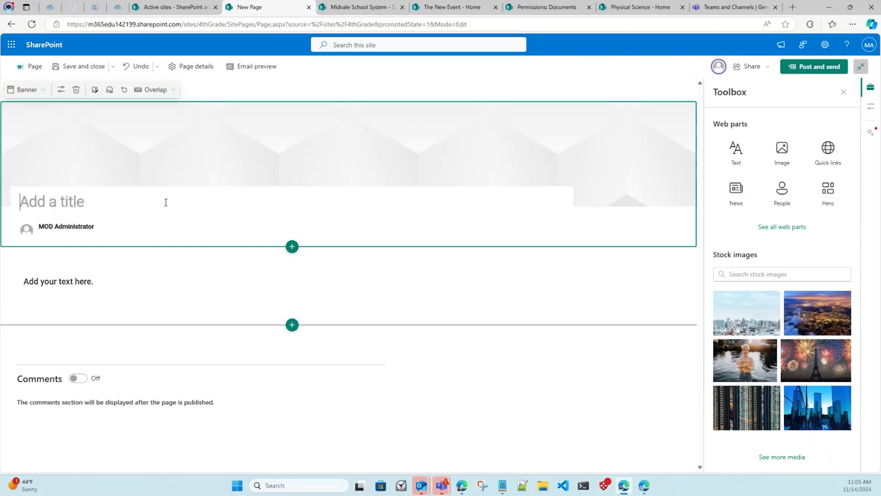
type("TEST 4th GRAD")
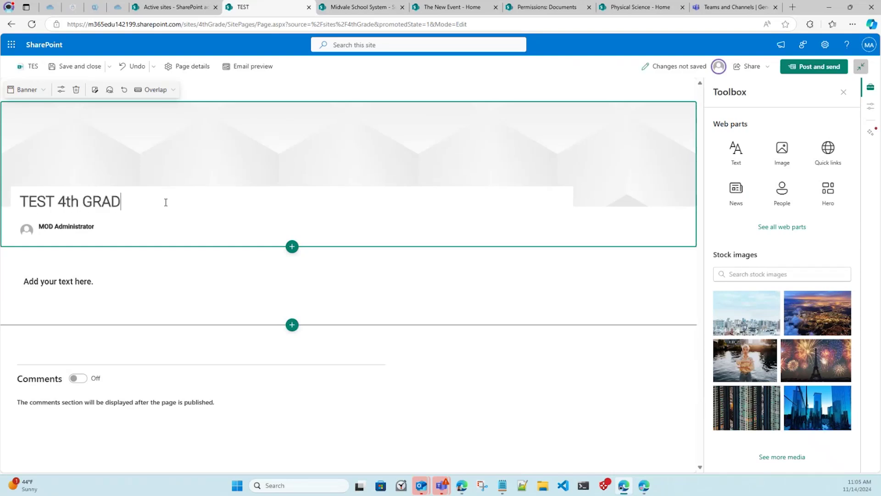
type("E")
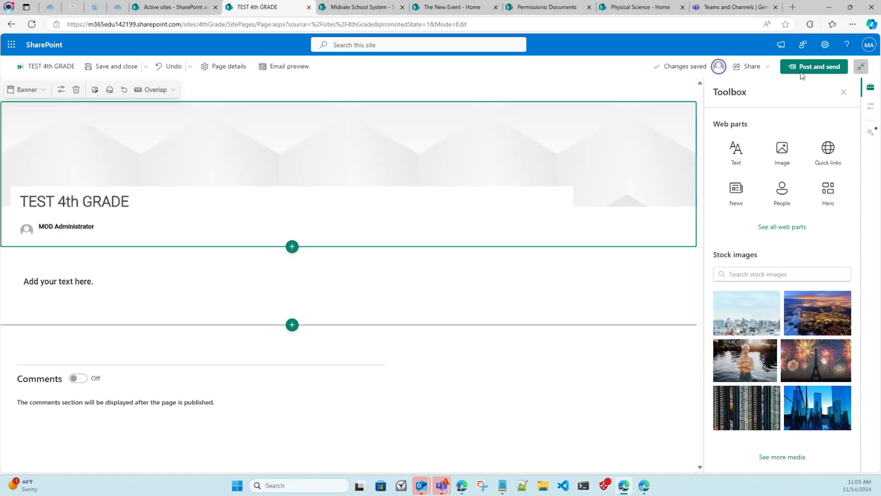
Publish the post after retrying past an error, skip the email, and switch to Midvale.
left_click(809, 68)
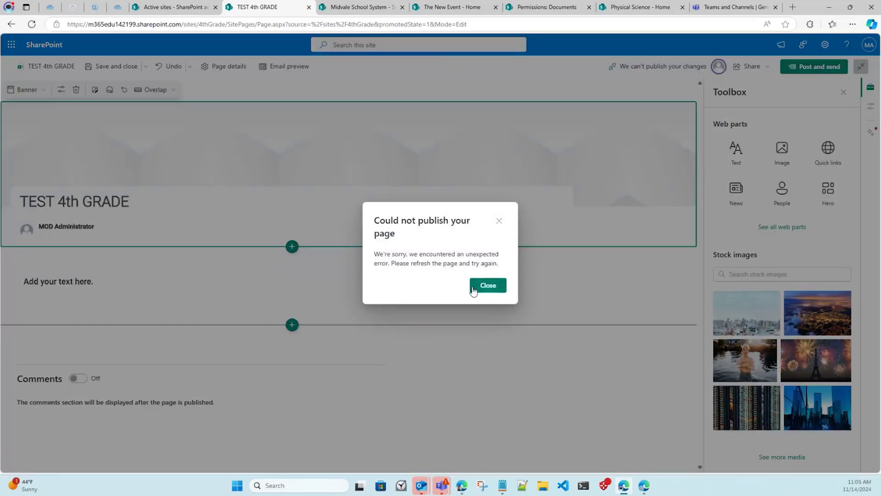
left_click(477, 288)
left_click(794, 68)
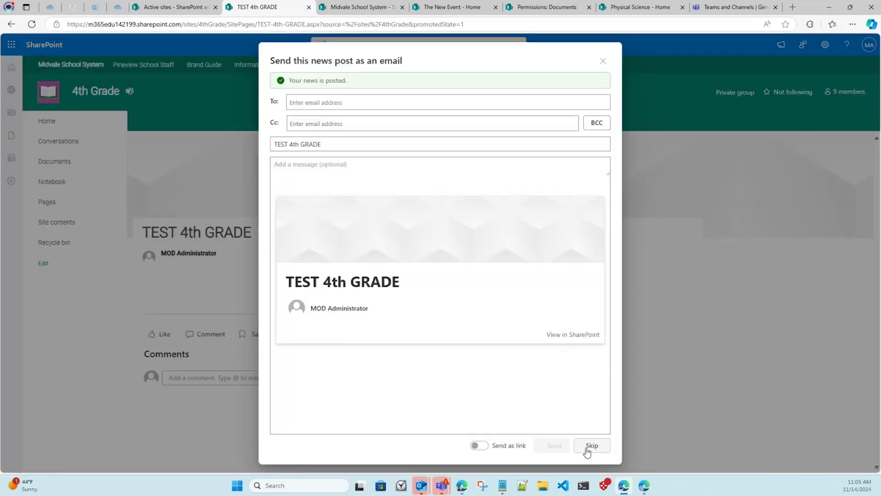
left_click(590, 446)
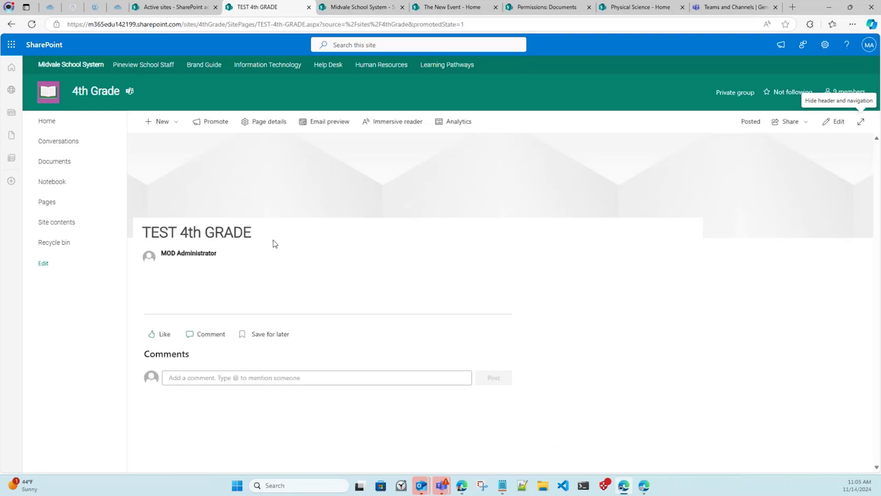
left_click(343, 8)
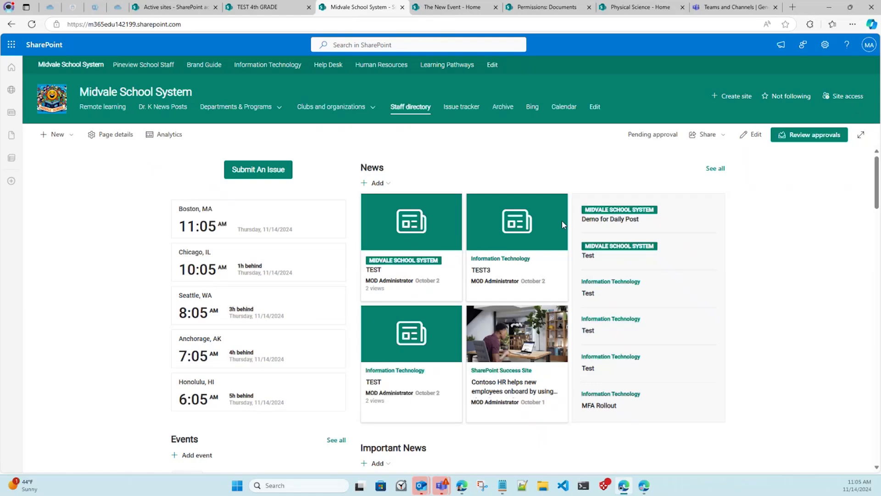
Reload the Midvale School System home page and start editing it, confirming the approval prompt.
left_click(32, 23)
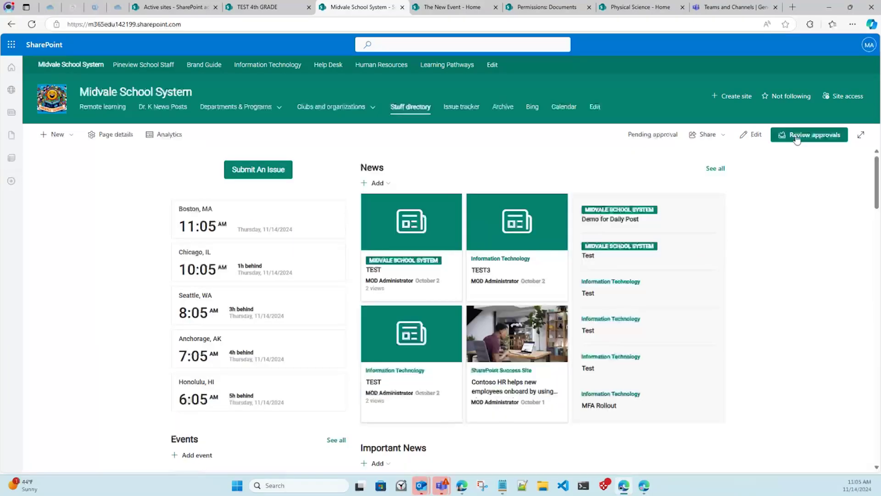
left_click(756, 136)
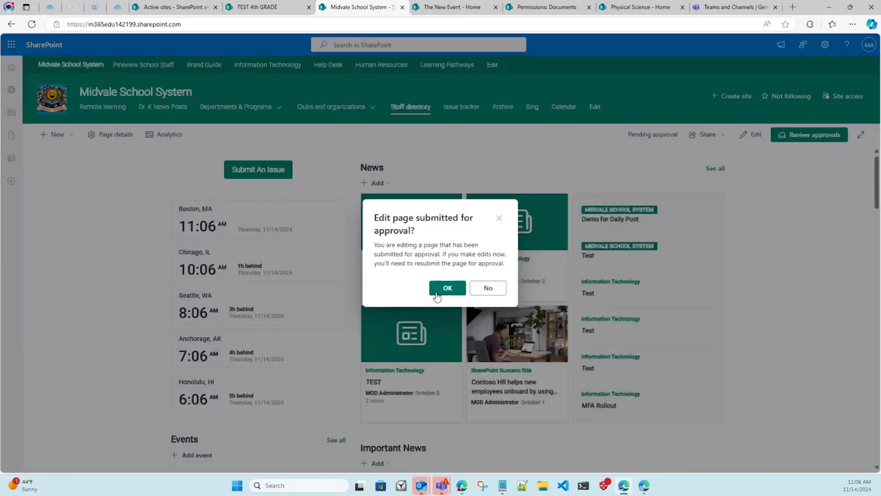
left_click(436, 292)
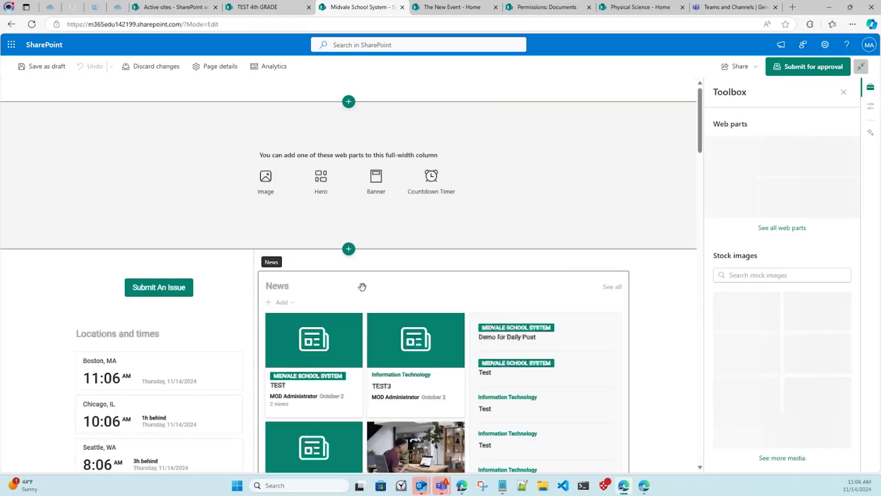
Select the News web part and delete it from the page.
left_click(362, 286)
scroll(362, 287, "down", 2)
left_click(286, 189)
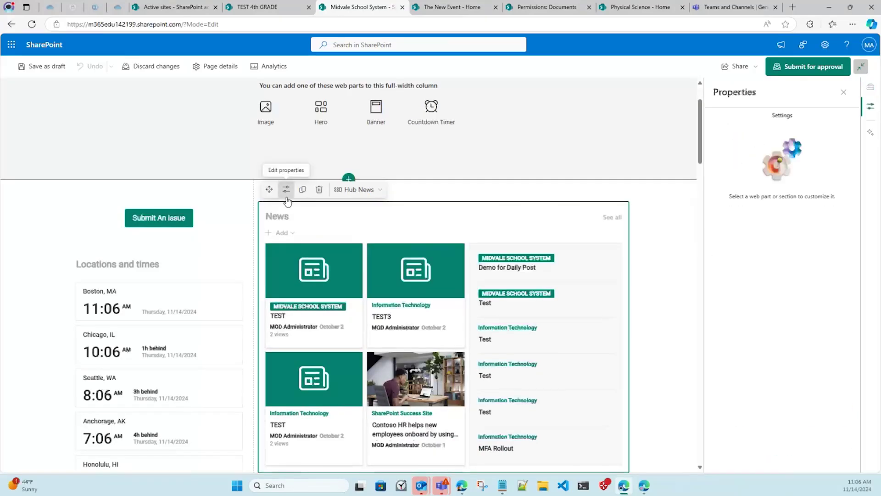
left_click(32, 23)
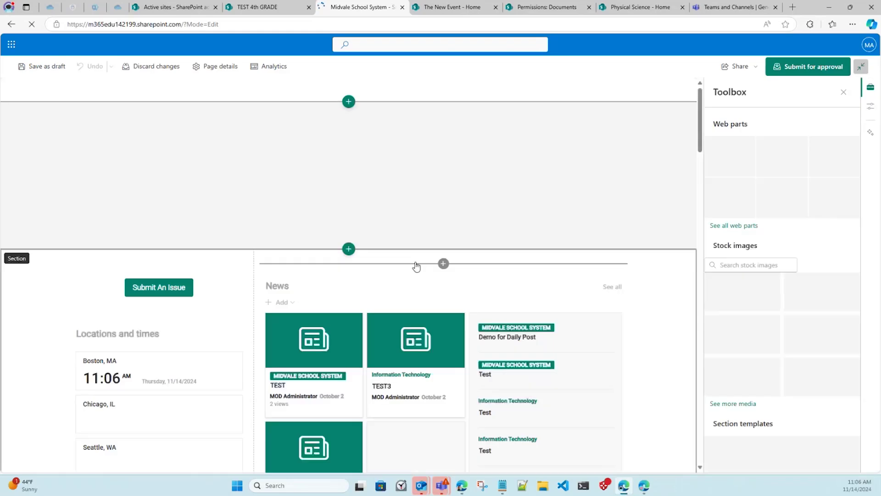
left_click(399, 275)
scroll(399, 276, "down", 2)
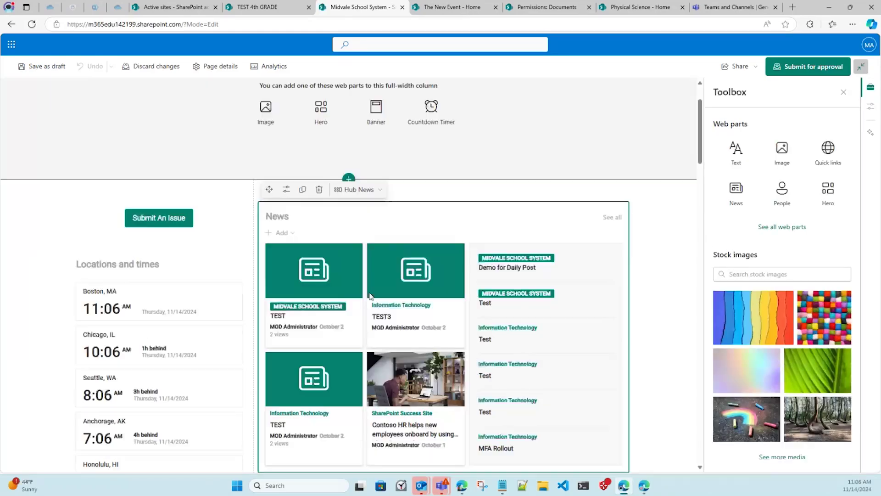
left_click(288, 189)
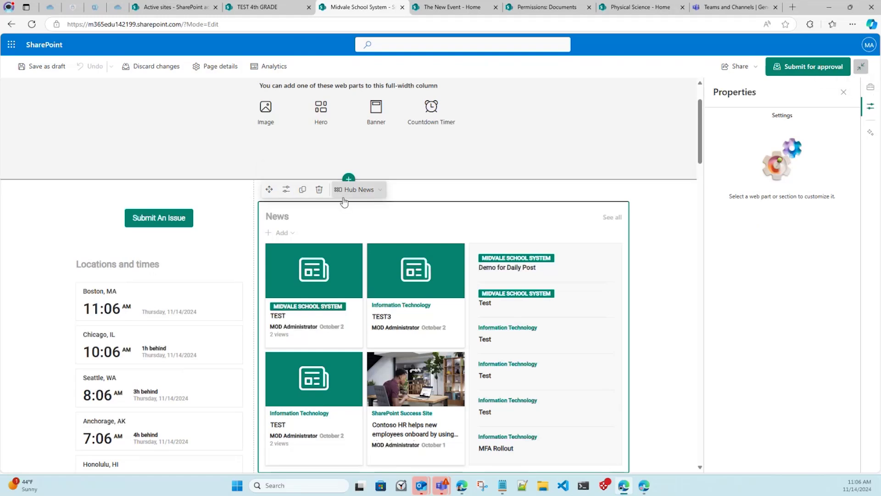
left_click(319, 189)
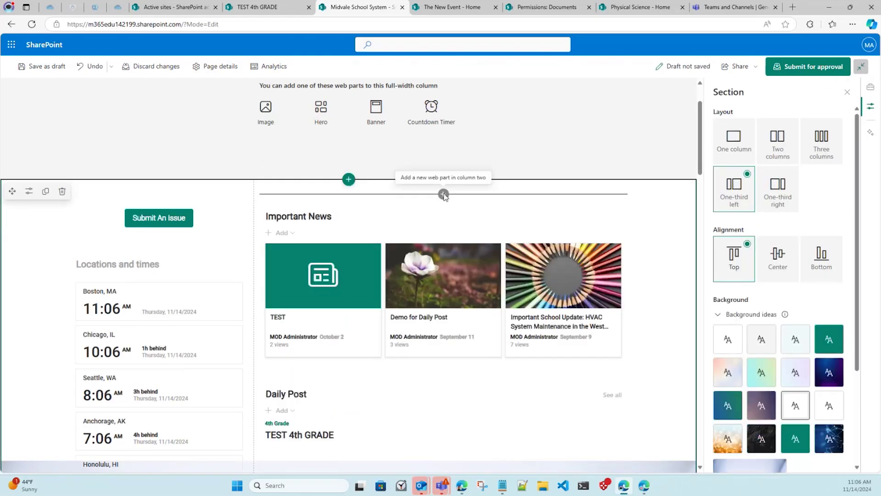
Add a News web part to column two with its source set to All sites in the hub.
left_click(443, 194)
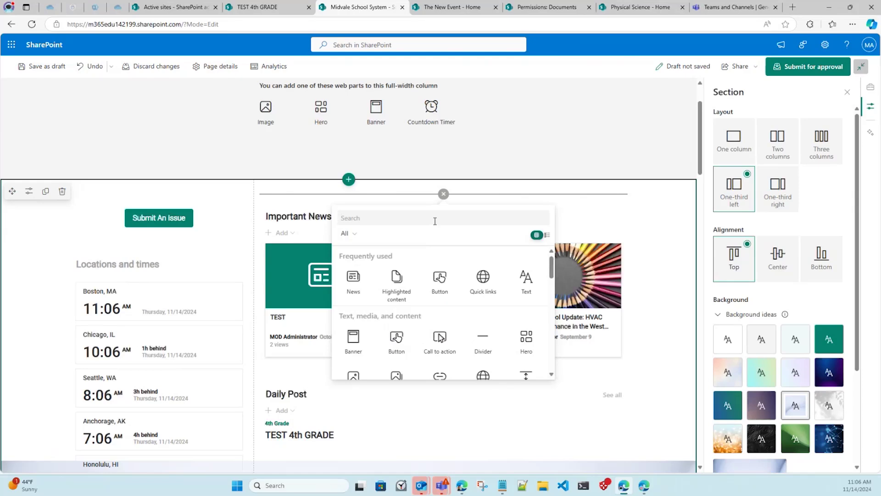
type("News")
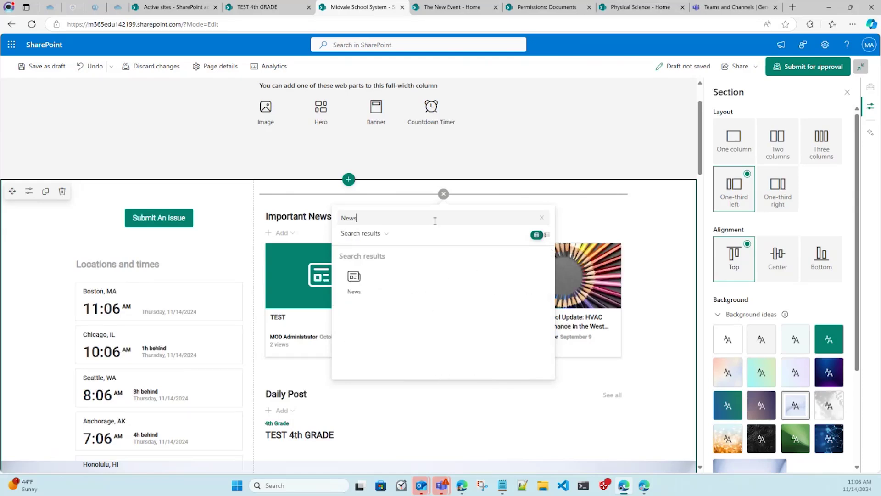
left_click(352, 279)
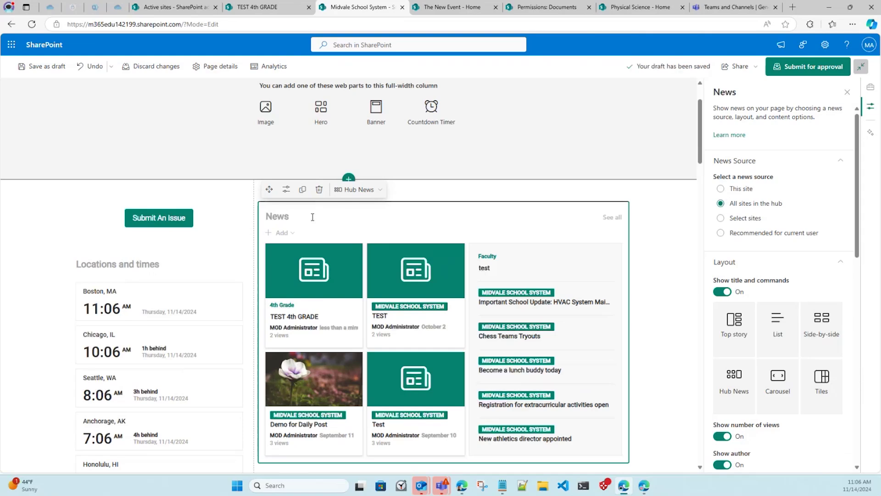
left_click(754, 220)
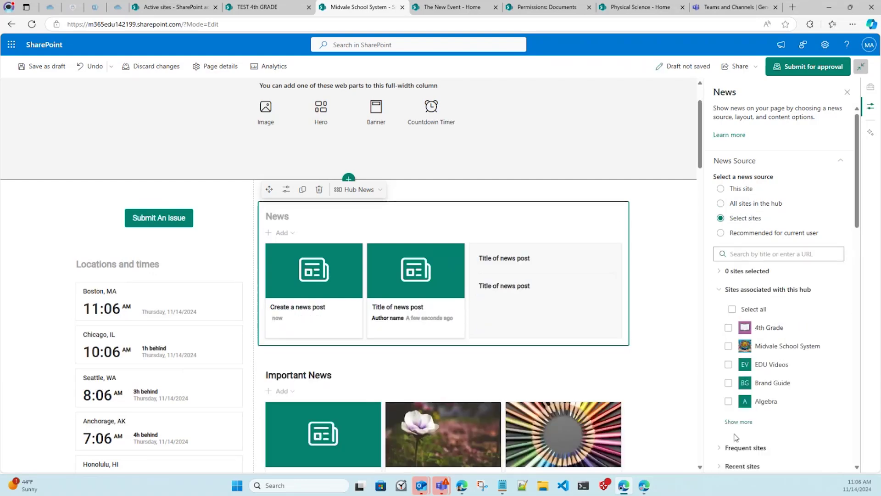
left_click(739, 421)
scroll(779, 273, "down", 3)
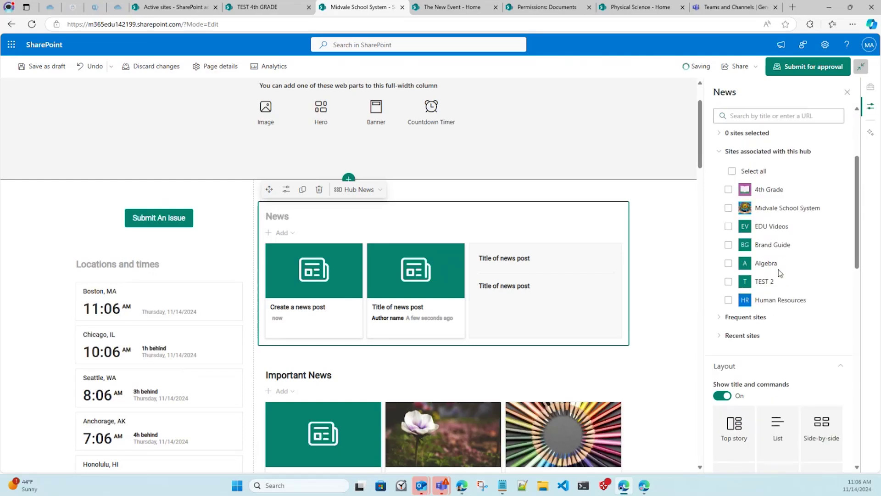
scroll(783, 279, "up", 3)
left_click_drag(749, 213, 749, 208)
left_click(749, 207)
scroll(776, 333, "down", 10)
scroll(775, 332, "up", 8)
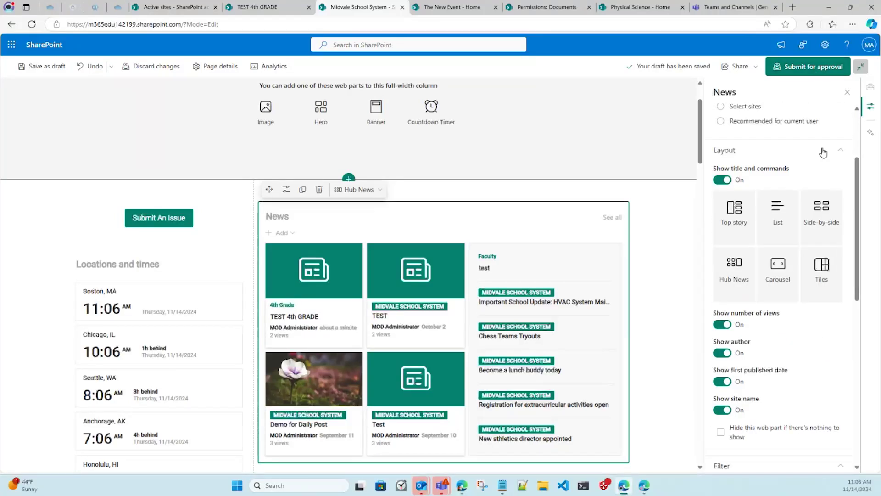
Submit the Midvale home page for approval, then reopen it for editing.
left_click(808, 67)
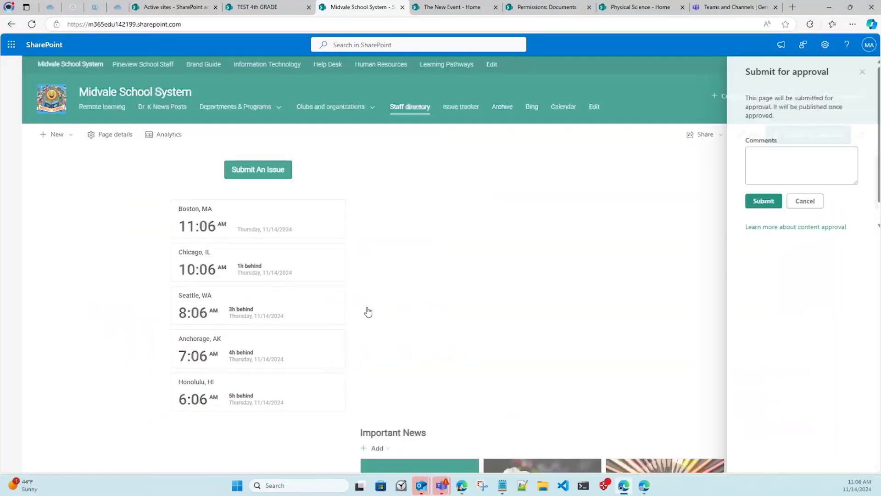
left_click(768, 200)
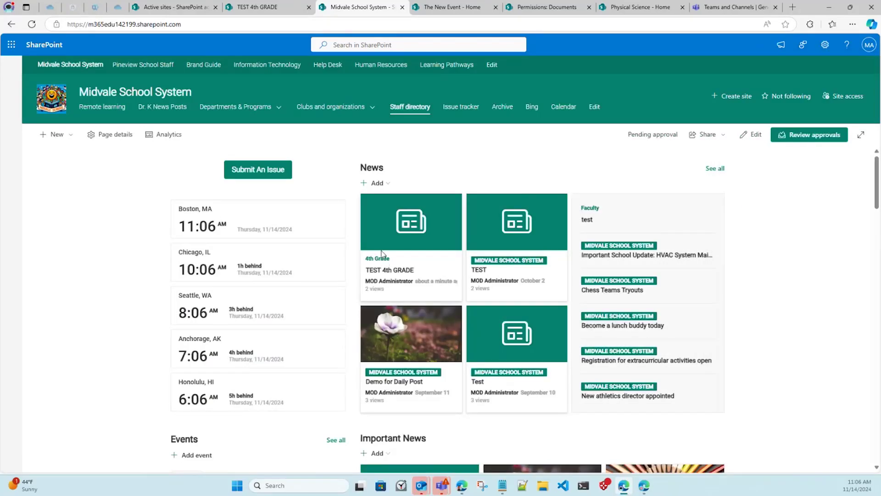
left_click(752, 134)
Confirm editing the pending page and insert a Highlighted content web part below News.
left_click(447, 288)
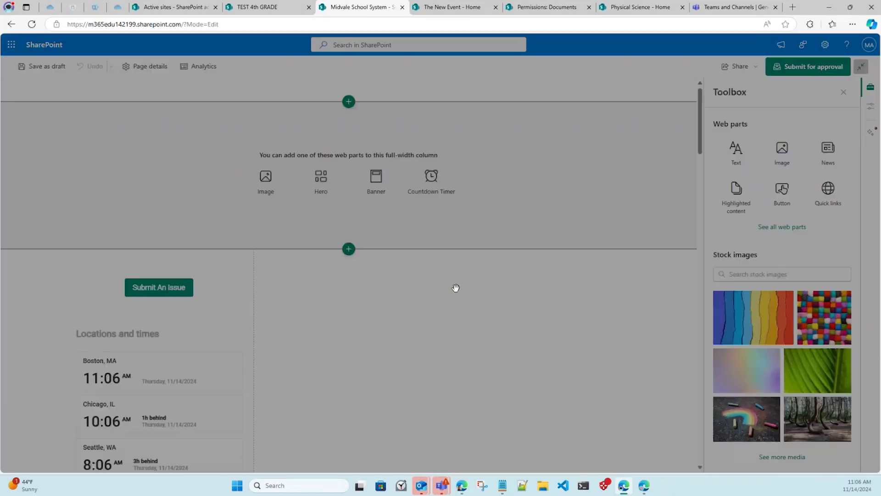
scroll(456, 282, "down", 5)
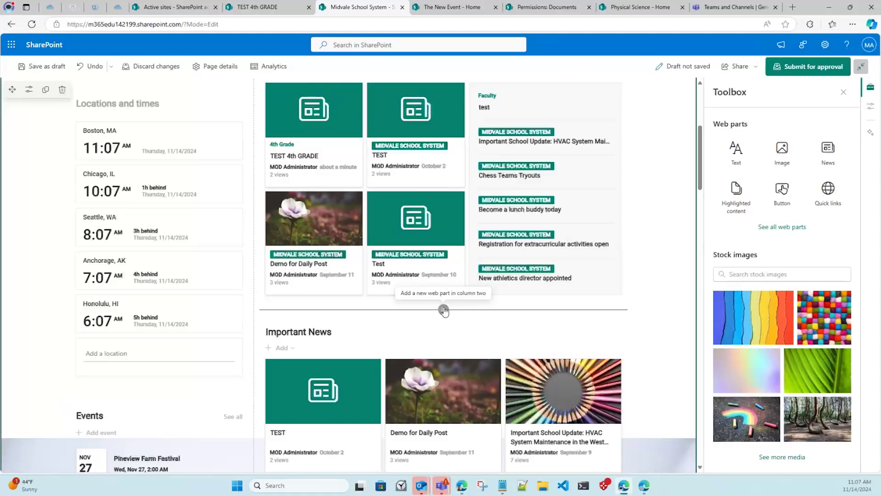
left_click(443, 309)
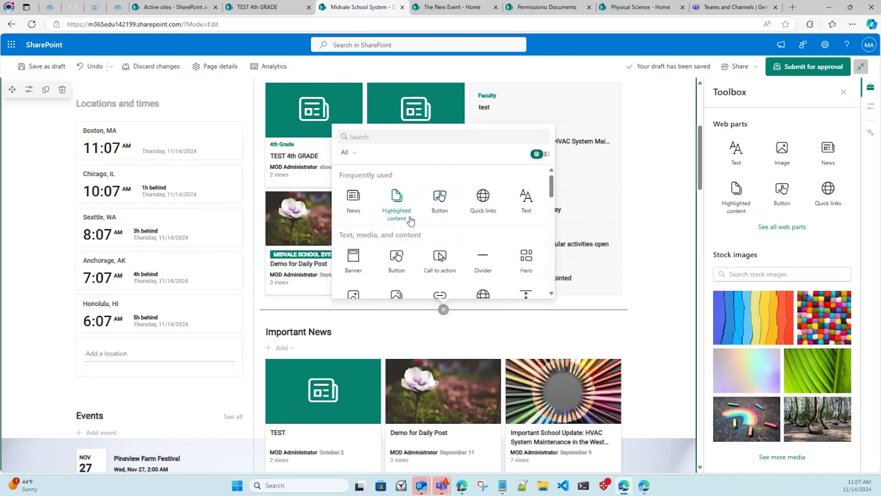
left_click(396, 200)
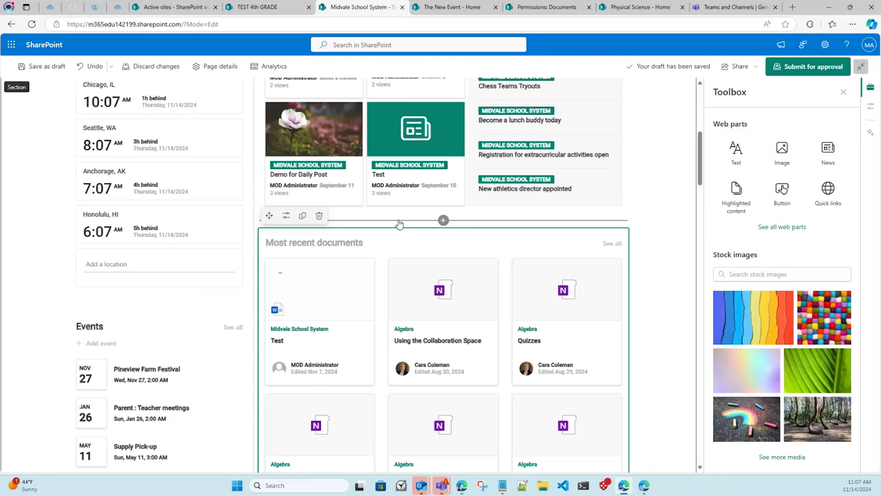
Set Highlighted content to show Documents, filtered to the Word document type only.
left_click(287, 224)
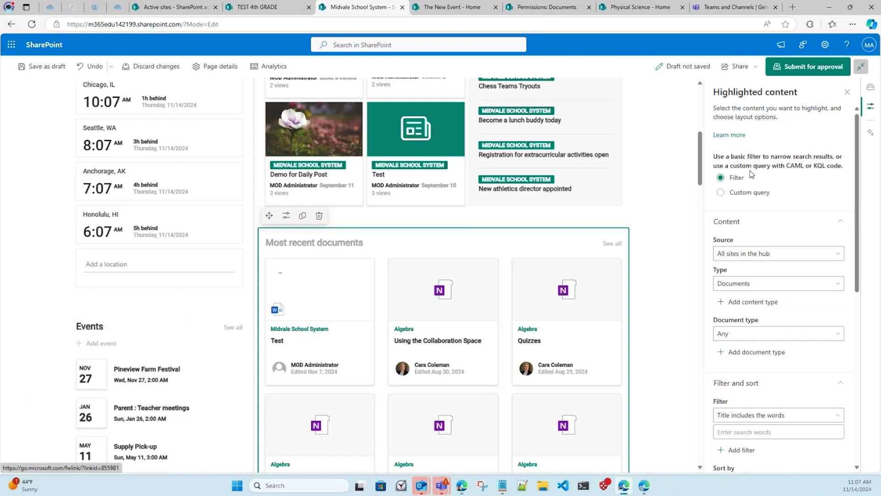
left_click(762, 193)
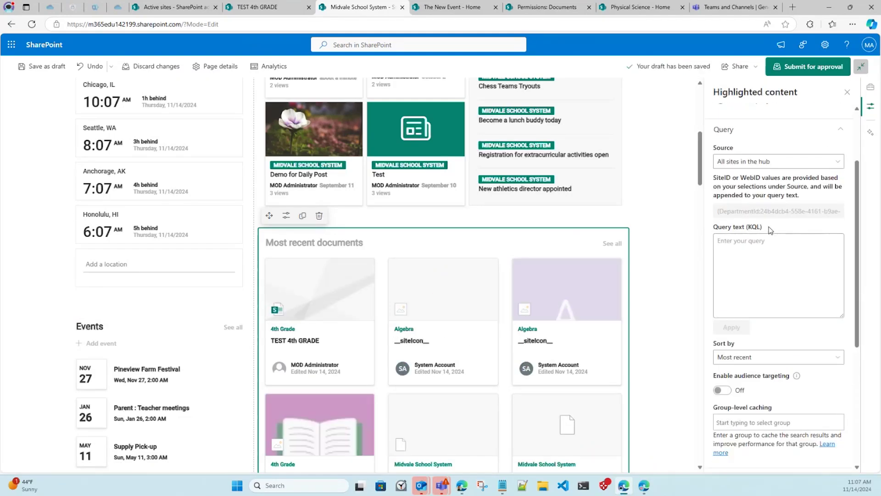
left_click(740, 180)
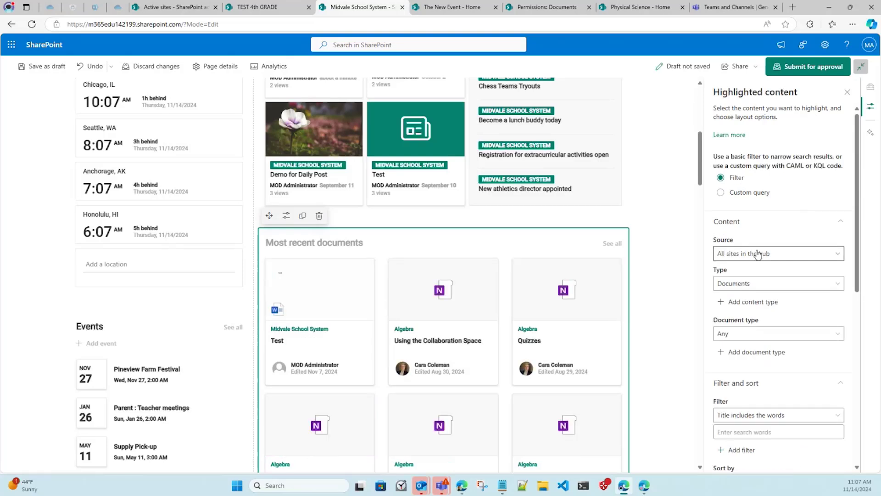
left_click(758, 286)
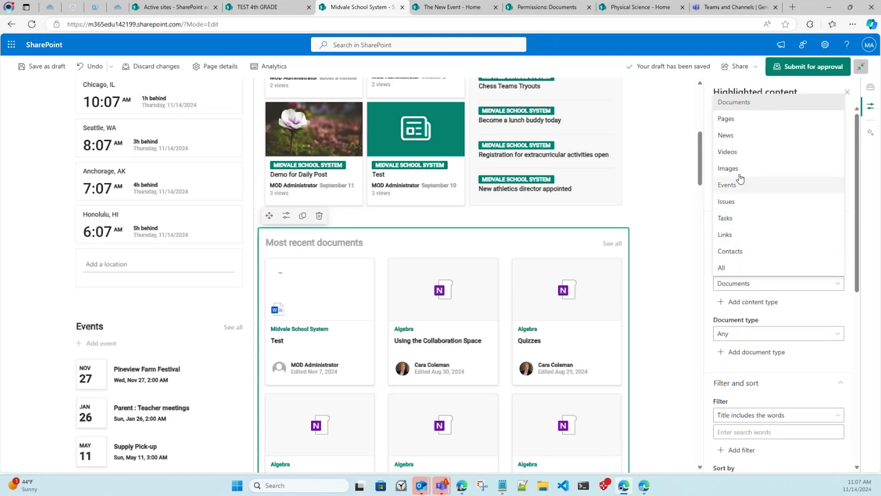
left_click(753, 102)
scroll(753, 285, "down", 2)
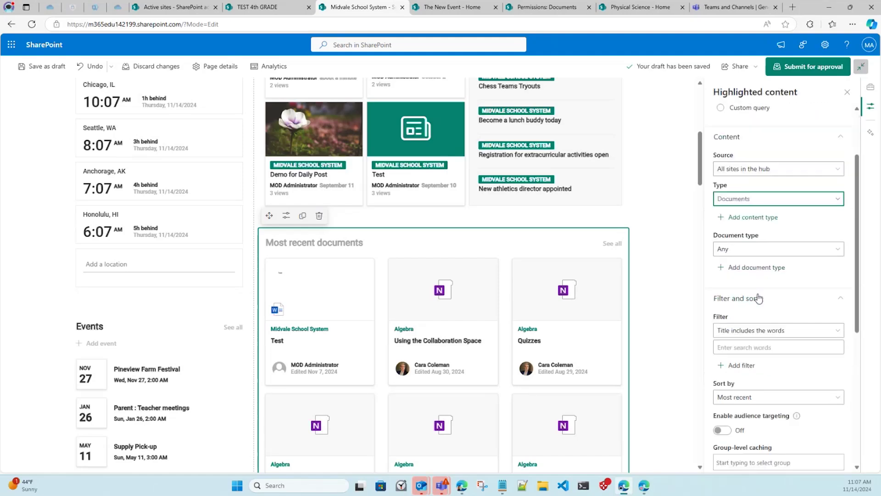
left_click(757, 242)
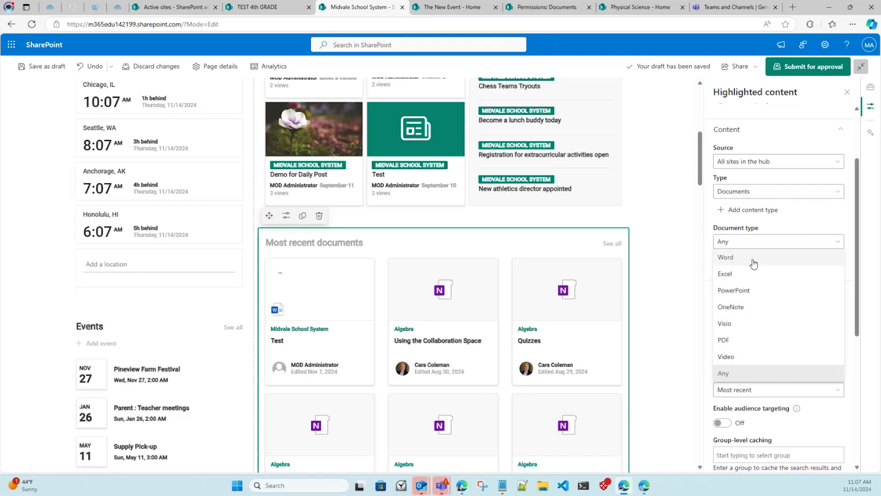
left_click(752, 262)
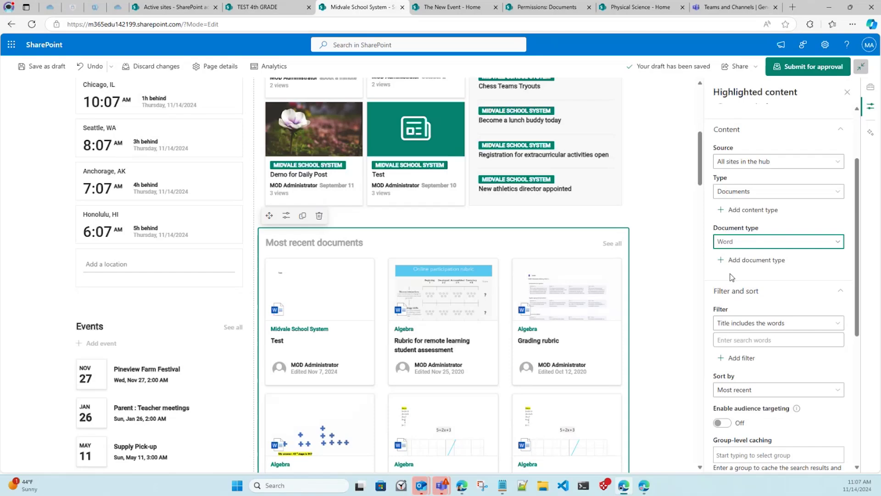
scroll(732, 277, "down", 5)
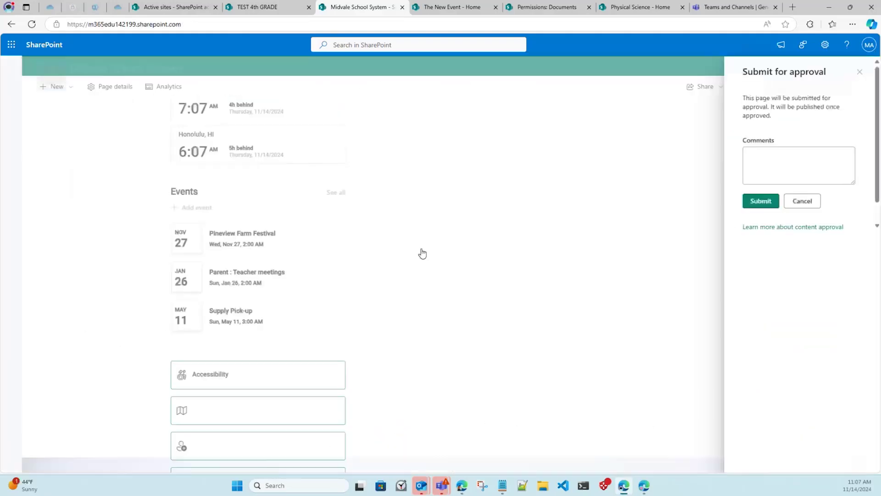
Close the Submit for approval panel without submitting and return to the top of the page.
left_click(859, 74)
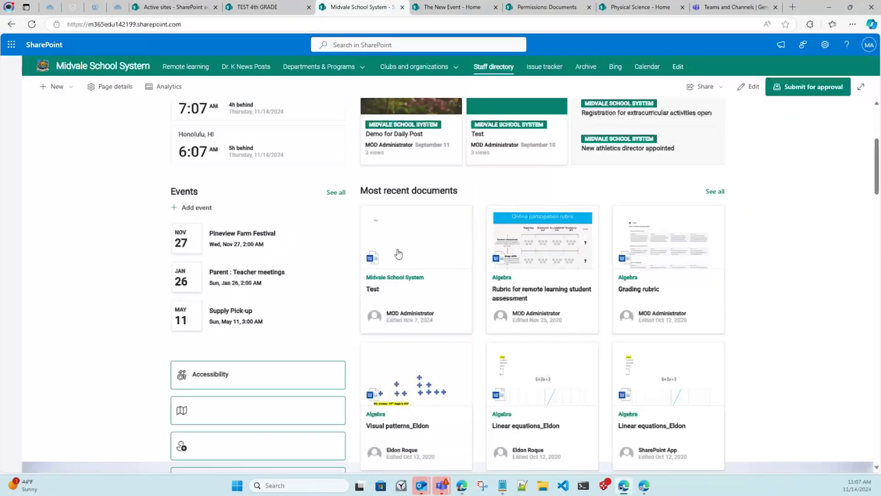
scroll(507, 437, "up", 5)
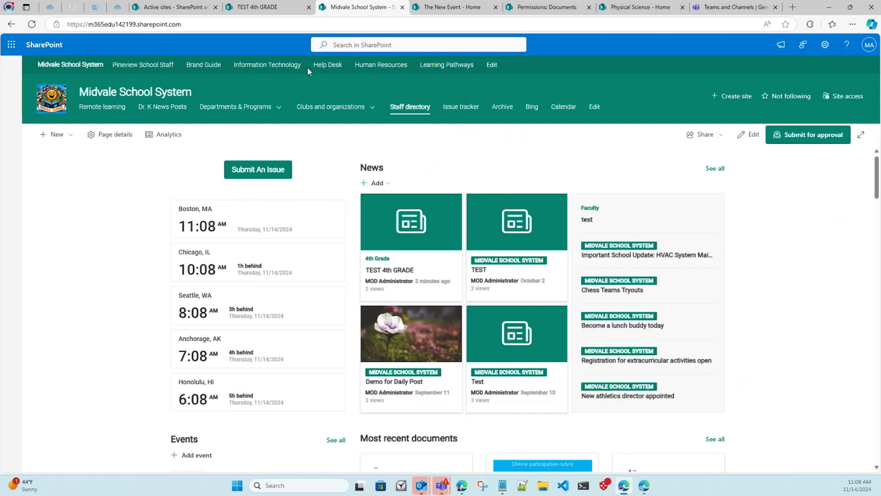
On the Information Technology site, open sp-dev-site-scripts from the SharePoint Links menu.
left_click(281, 69)
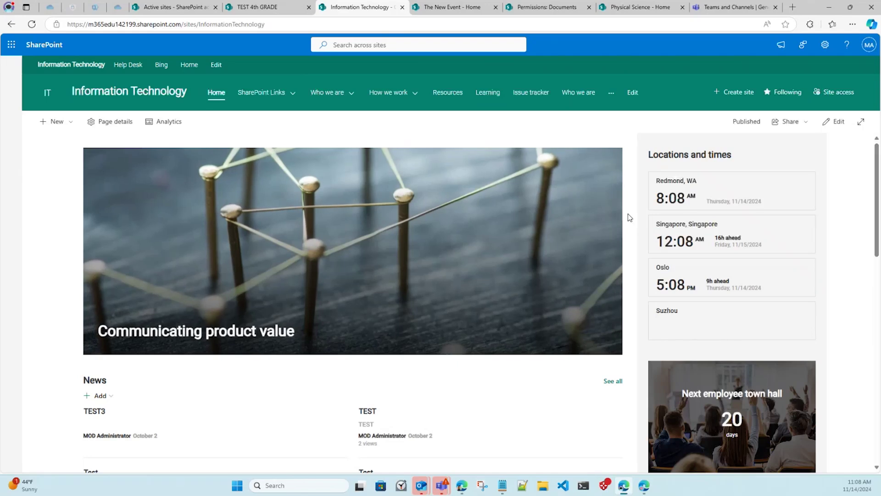
scroll(630, 218, "down", 2)
scroll(629, 218, "down", 5)
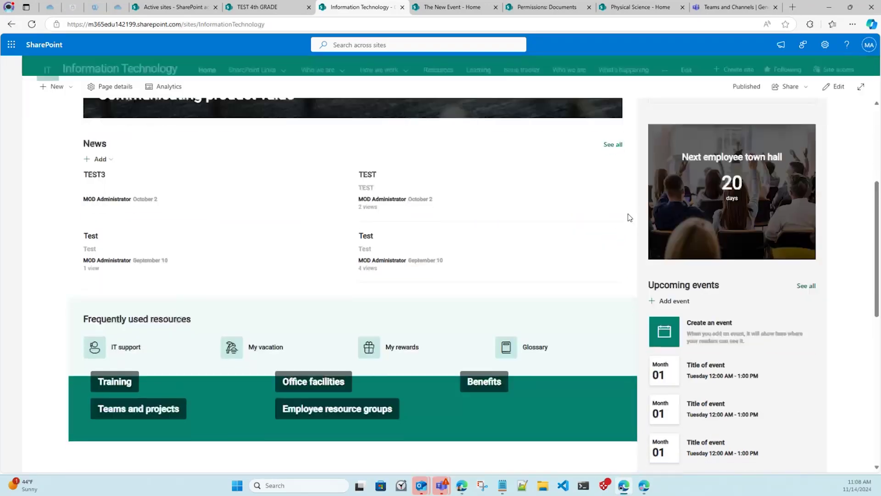
scroll(628, 213, "up", 8)
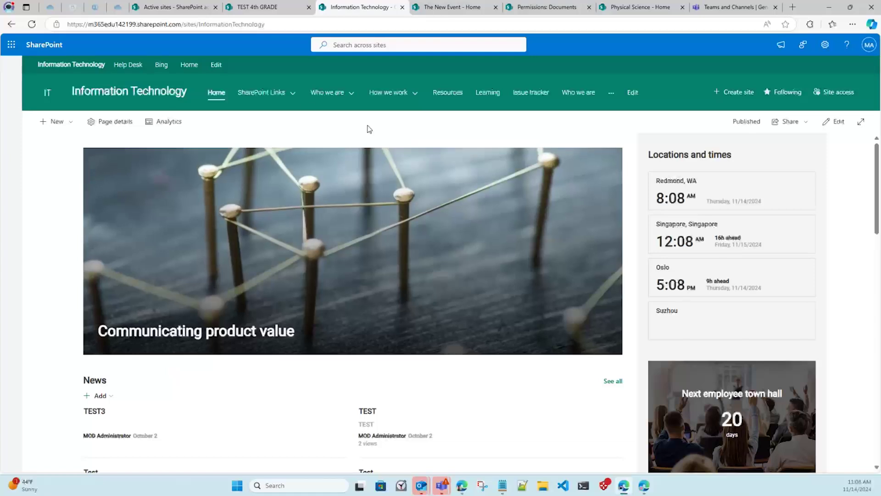
left_click(286, 93)
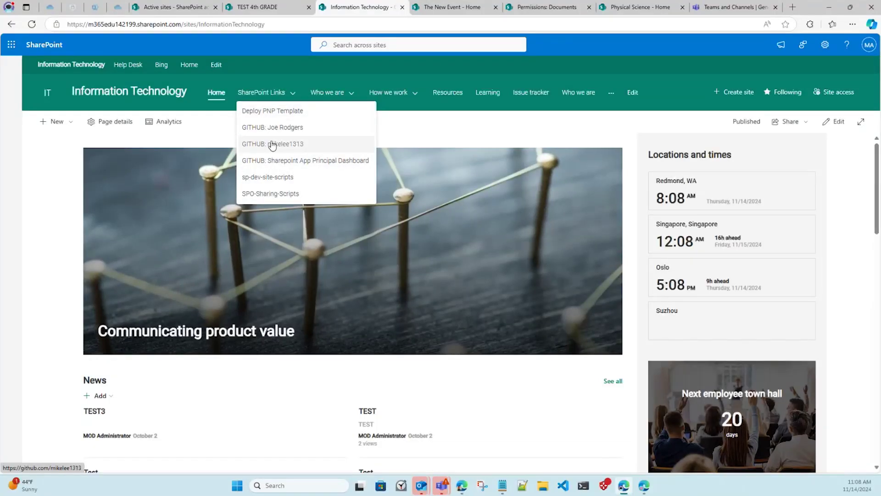
left_click(266, 183)
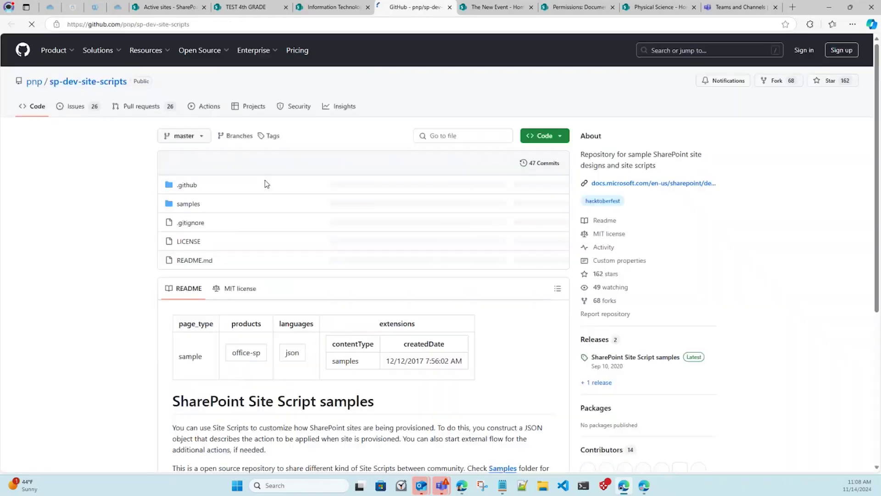
Switch from the GitHub tab back to the Information Technology site's home page.
left_click(349, 7)
mouse_move(332, 95)
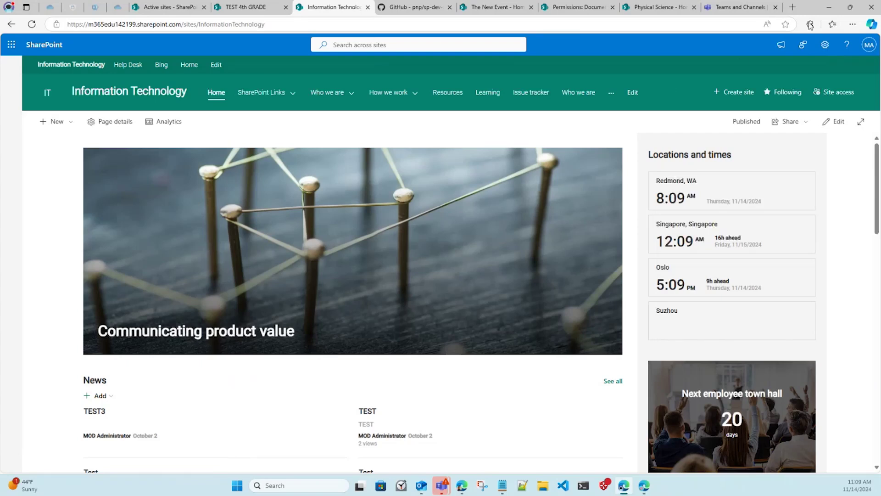
Open Site contents, check the New menu, and view the Subsites tab, which is empty.
left_click(826, 46)
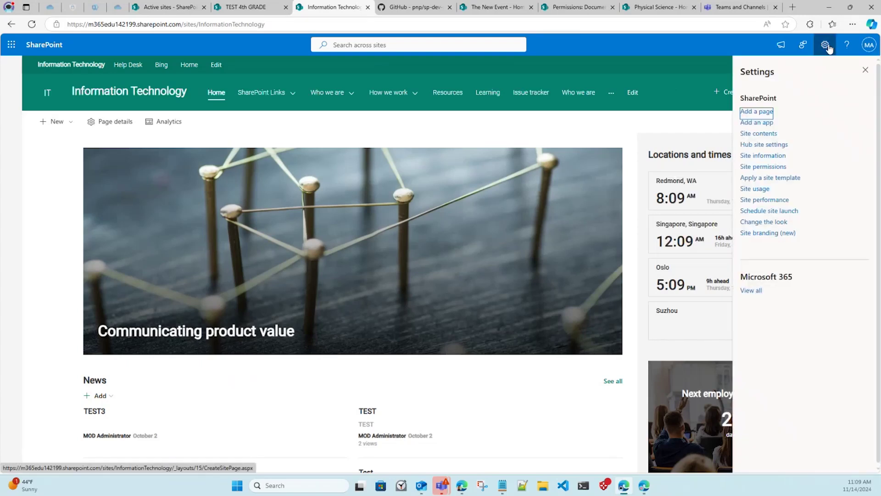
left_click(758, 134)
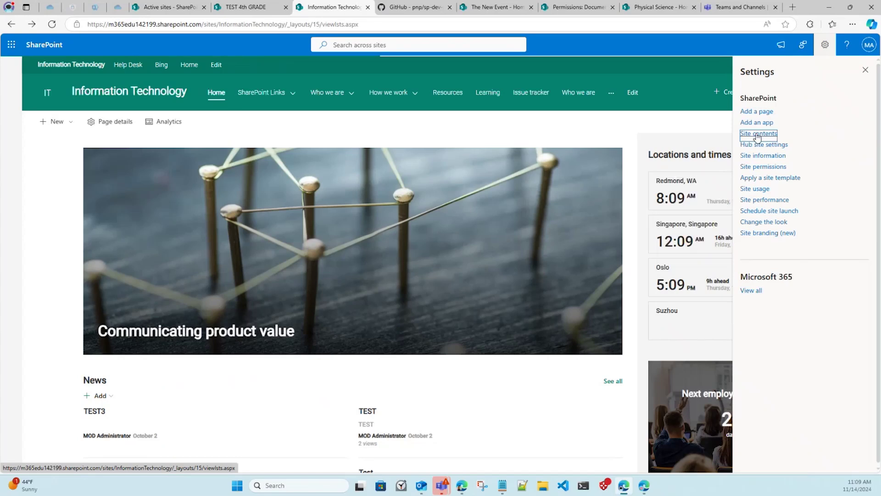
left_click(61, 129)
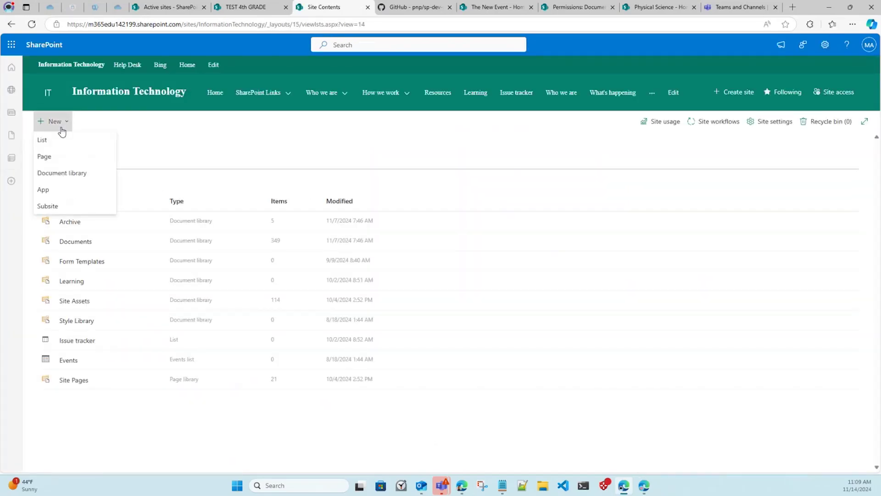
left_click(214, 114)
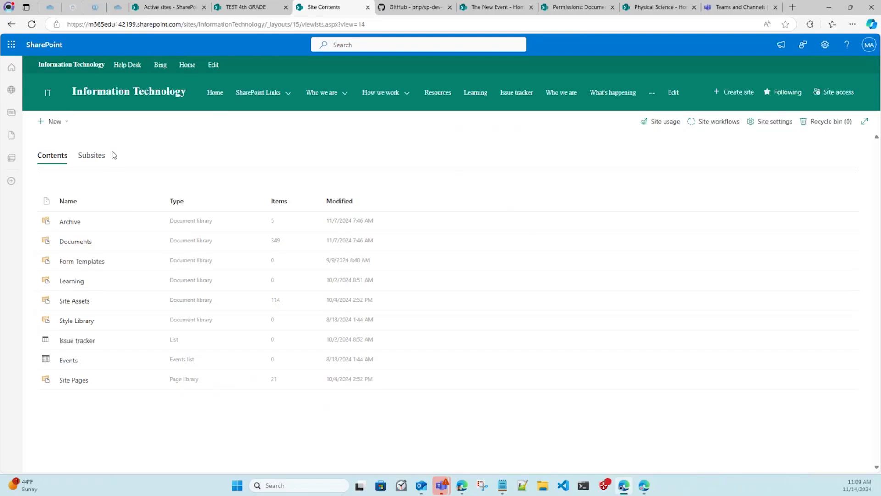
left_click(98, 158)
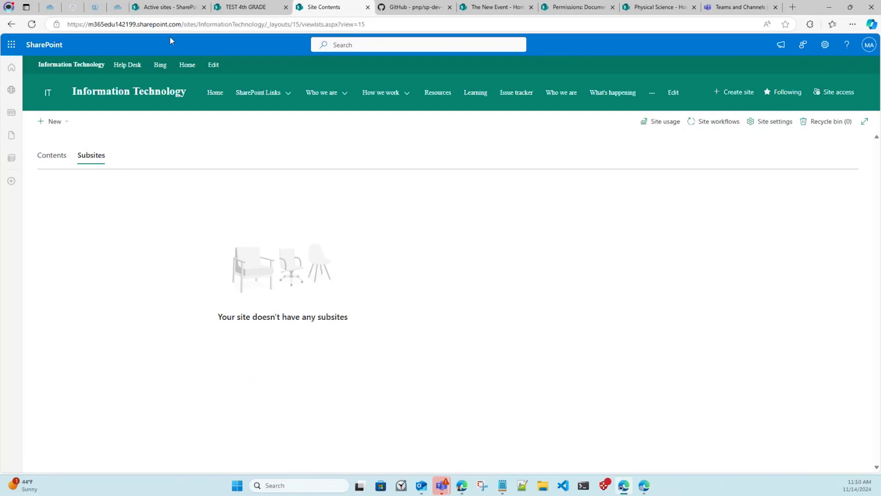
left_click(171, 9)
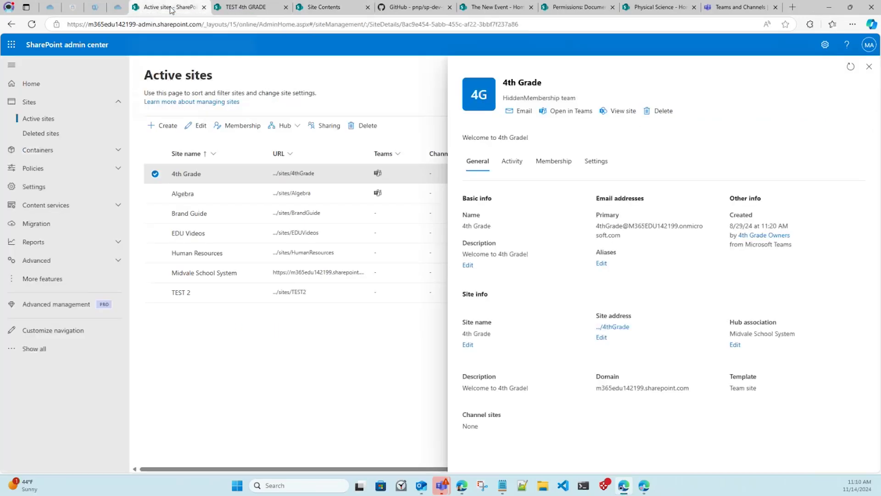
left_click(869, 67)
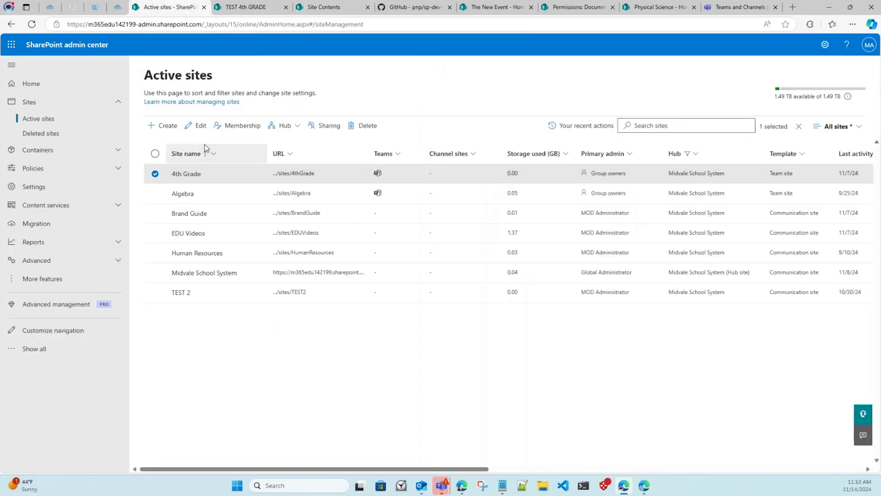
left_click(283, 128)
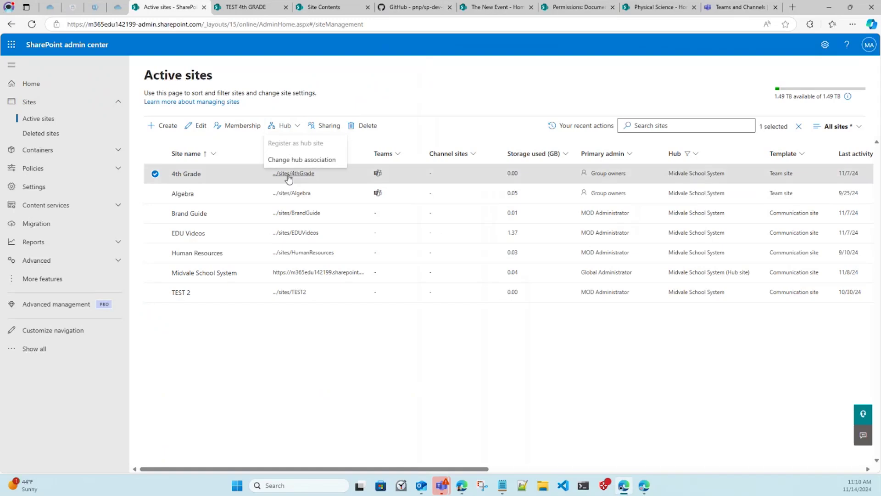
left_click(296, 161)
left_click(539, 175)
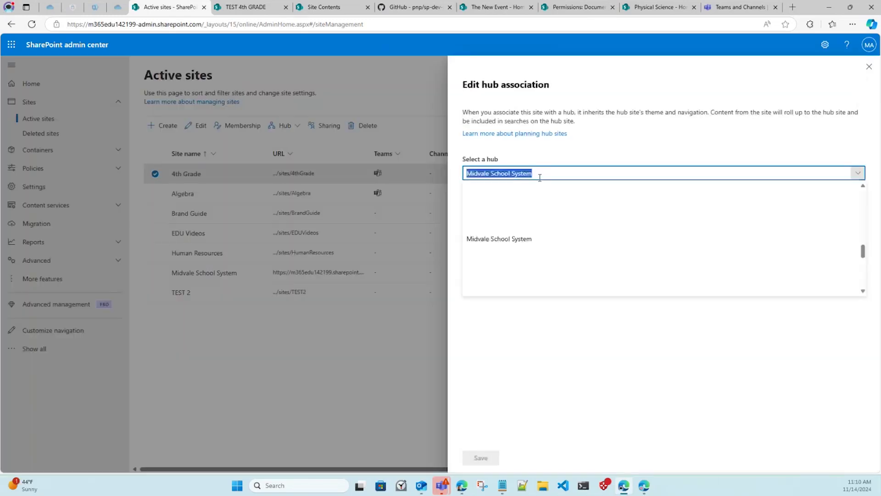
scroll(539, 243, "up", 5)
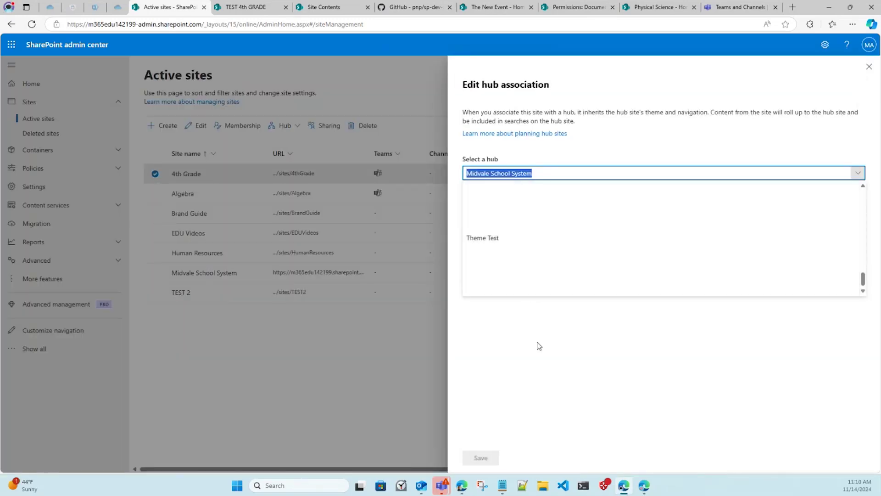
scroll(537, 248, "down", 5)
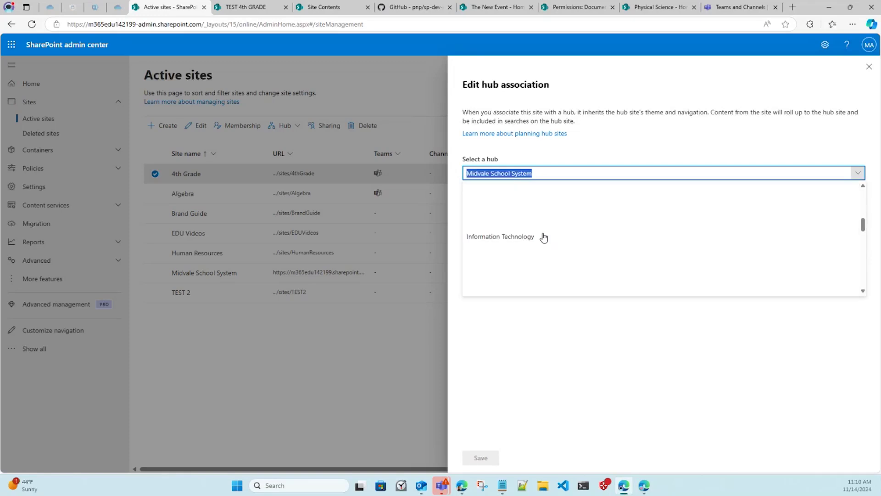
left_click(588, 132)
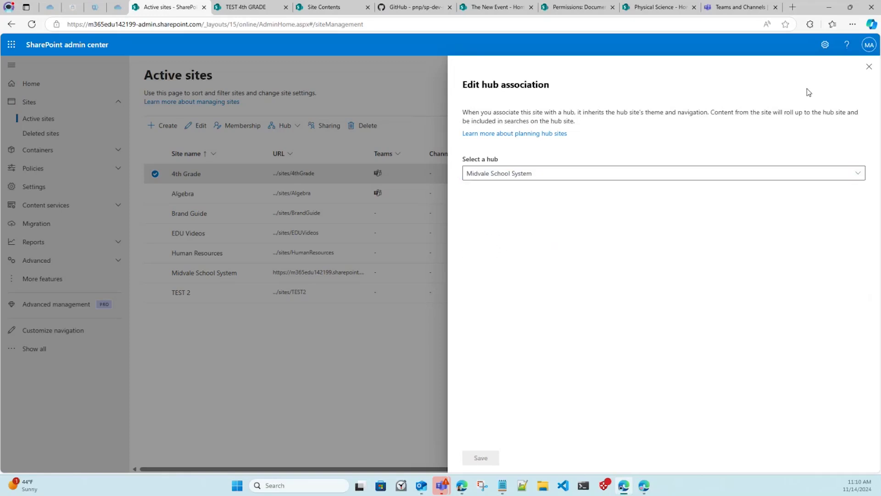
left_click(867, 68)
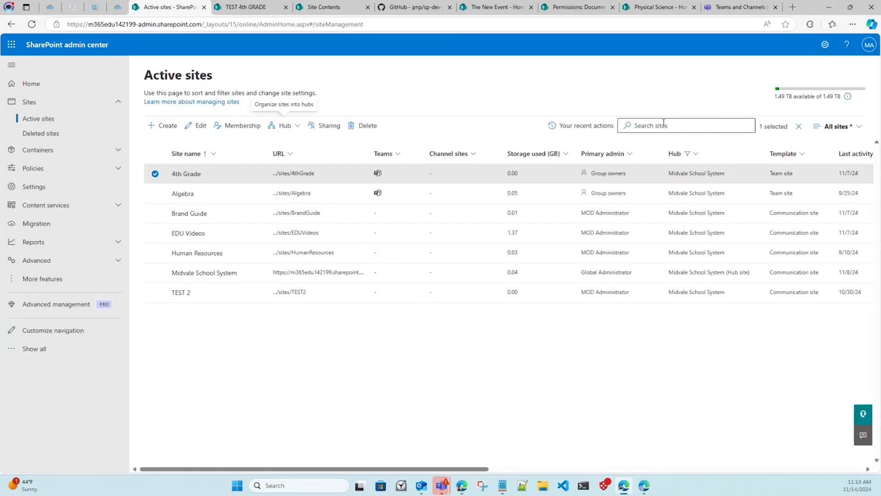
left_click(351, 9)
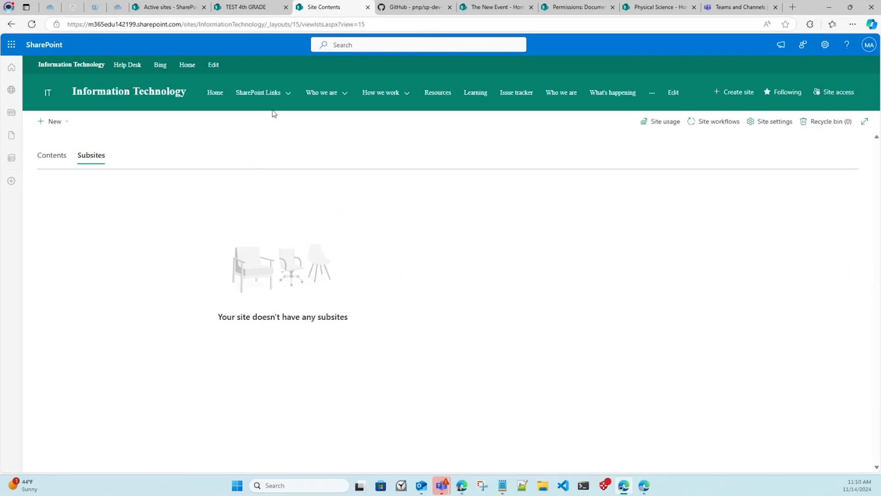
From the Information Technology home page, start a new list based on an existing list.
left_click(85, 103)
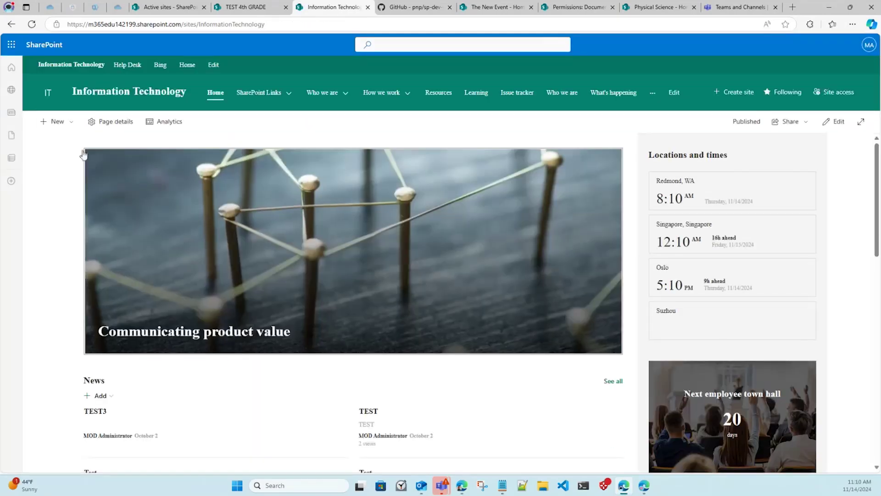
left_click(54, 122)
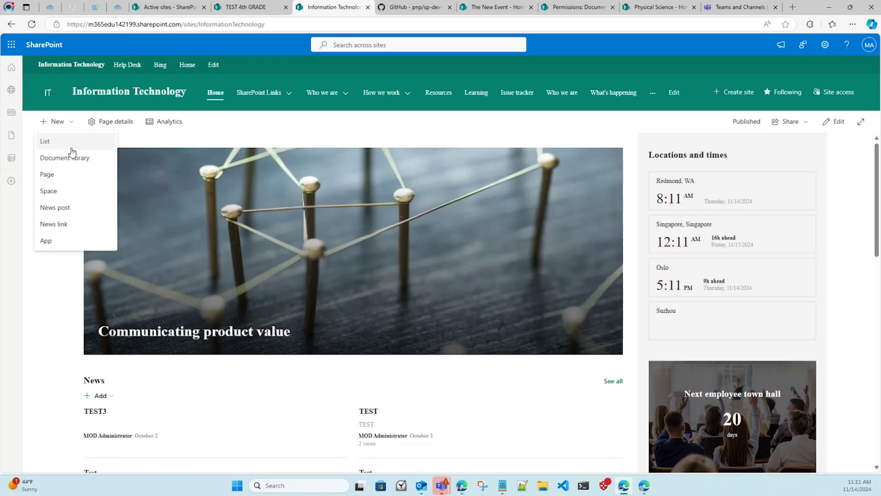
left_click(51, 141)
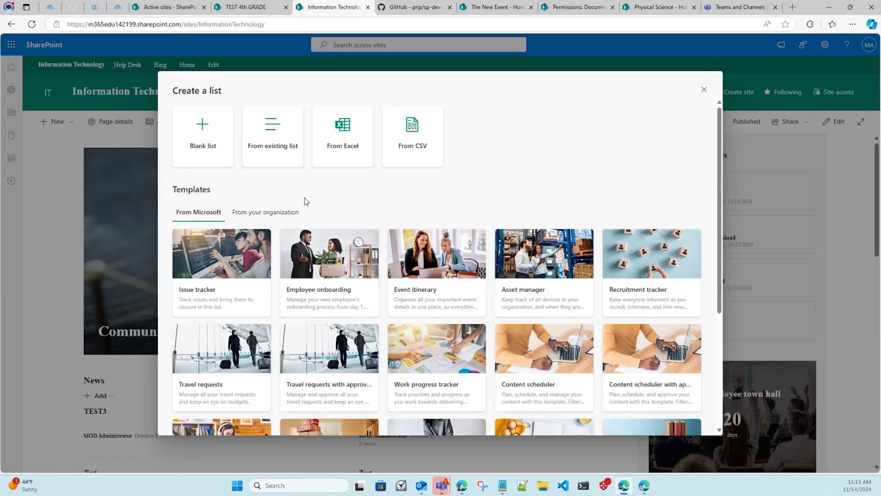
left_click(285, 163)
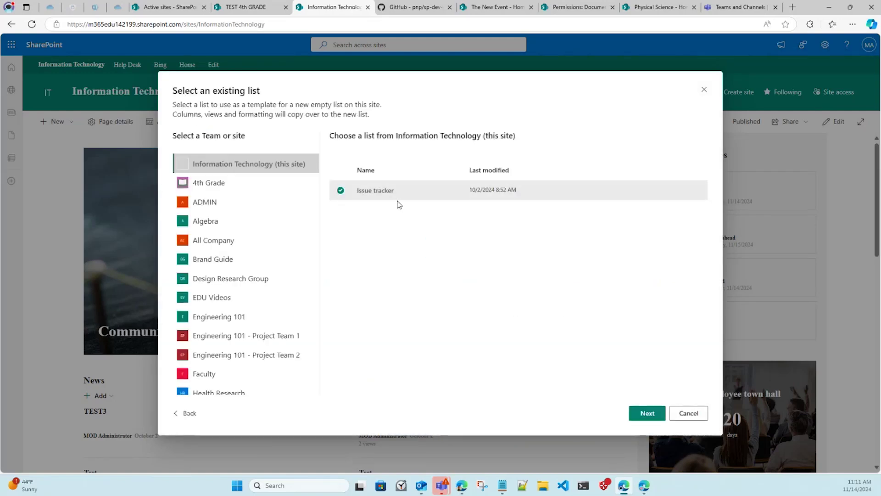
Pick the Help Desk site's Tickets list as the model and create a list named Tickets.
left_click(228, 183)
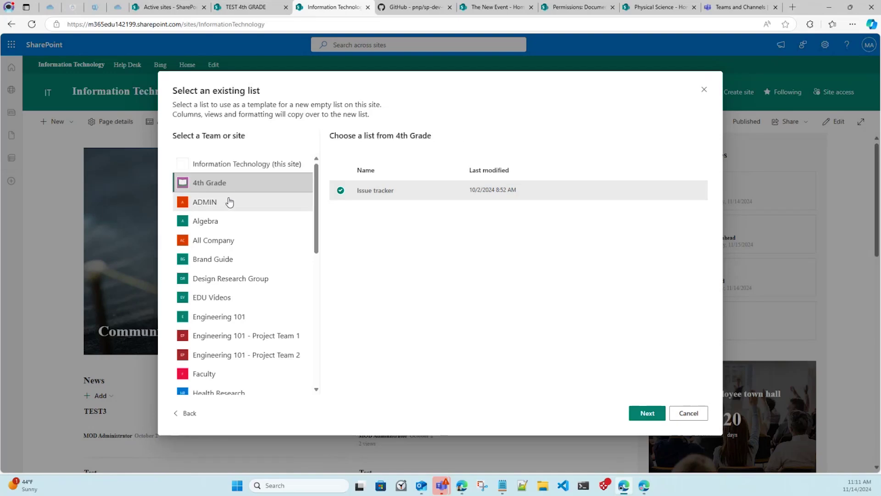
left_click(244, 241)
left_click(237, 279)
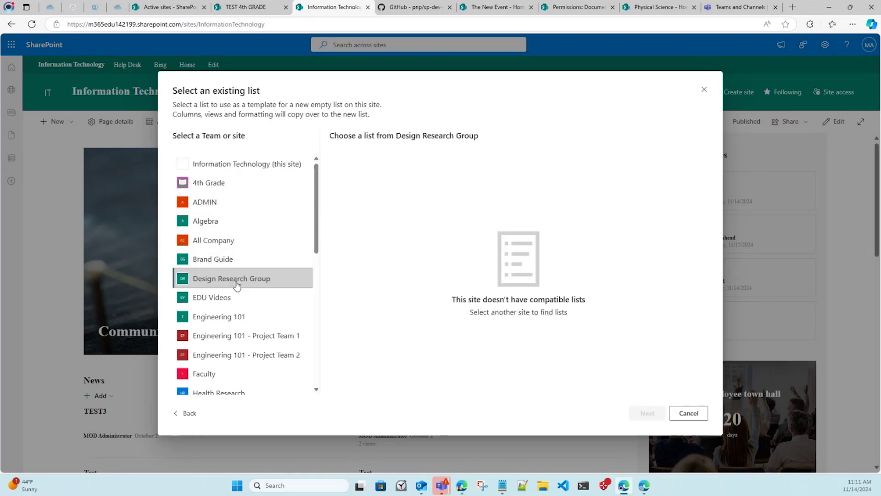
scroll(241, 335, "down", 1)
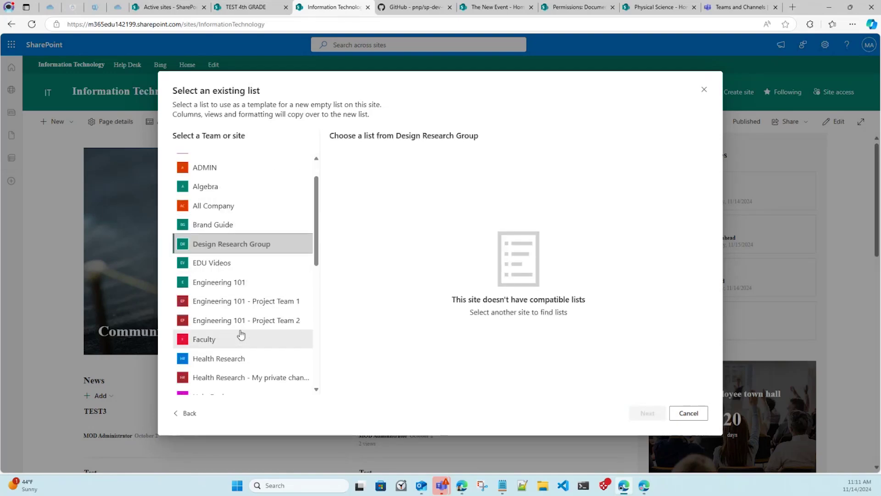
scroll(241, 334, "down", 2)
left_click(240, 321)
left_click(236, 342)
left_click(235, 359)
left_click(236, 342)
left_click(367, 230)
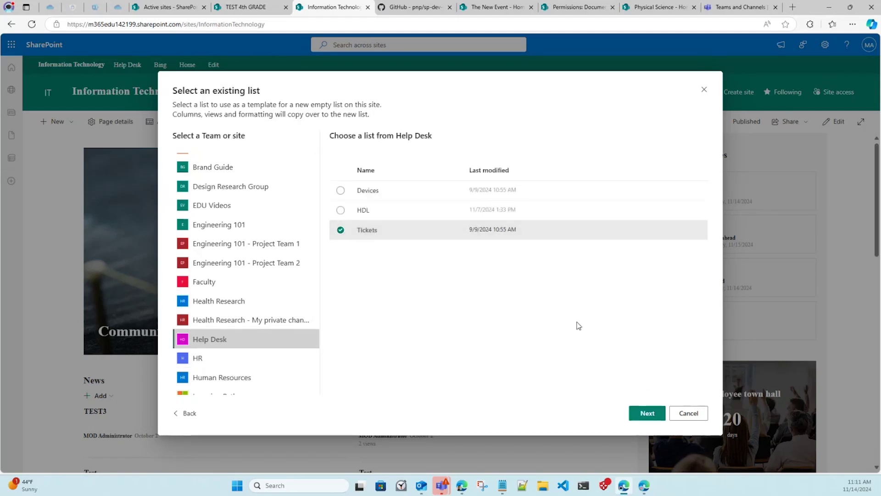
left_click(645, 416)
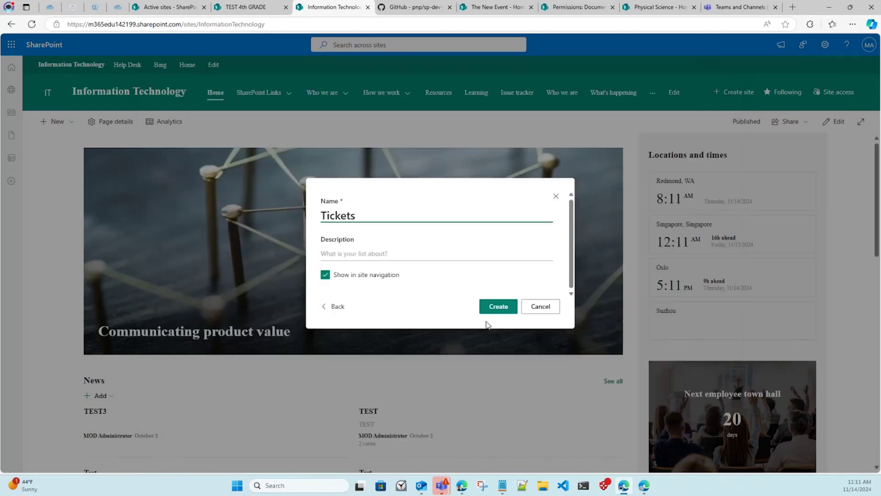
left_click(490, 309)
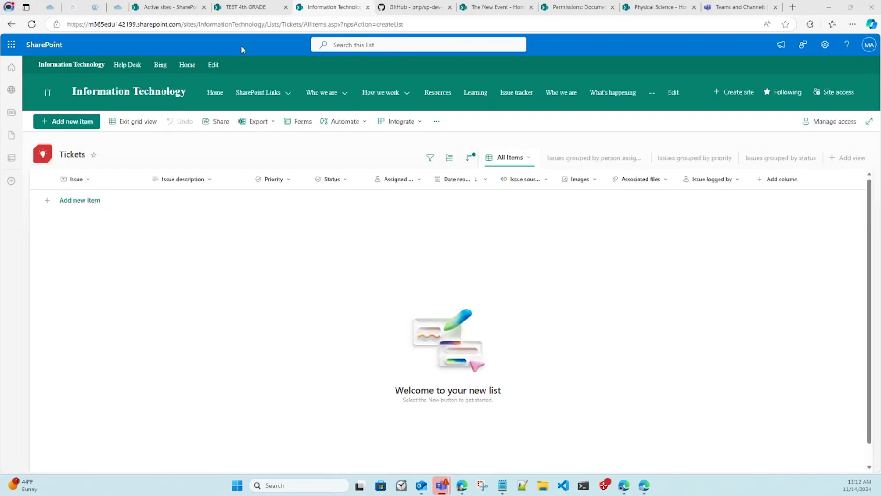
left_click(654, 7)
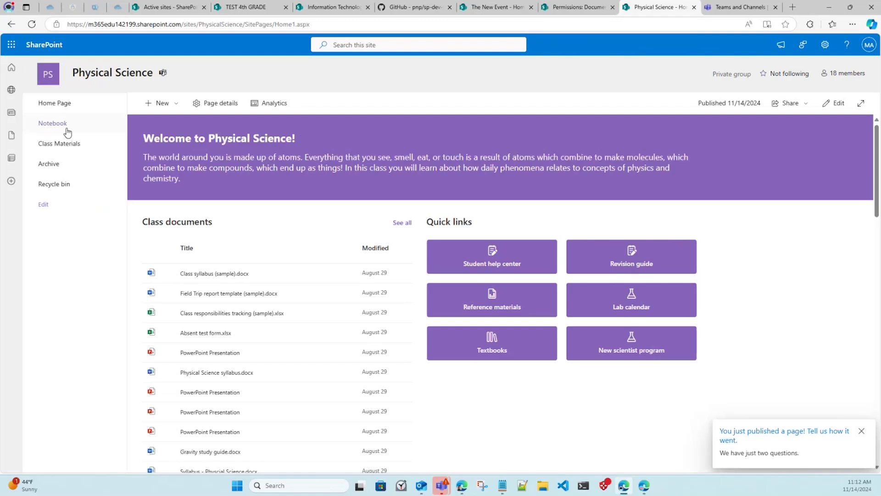
left_click(831, 45)
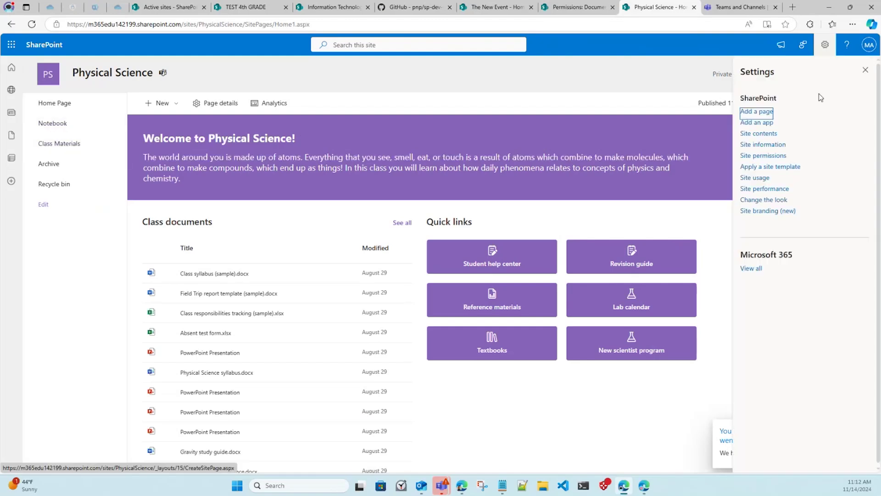
left_click(774, 134)
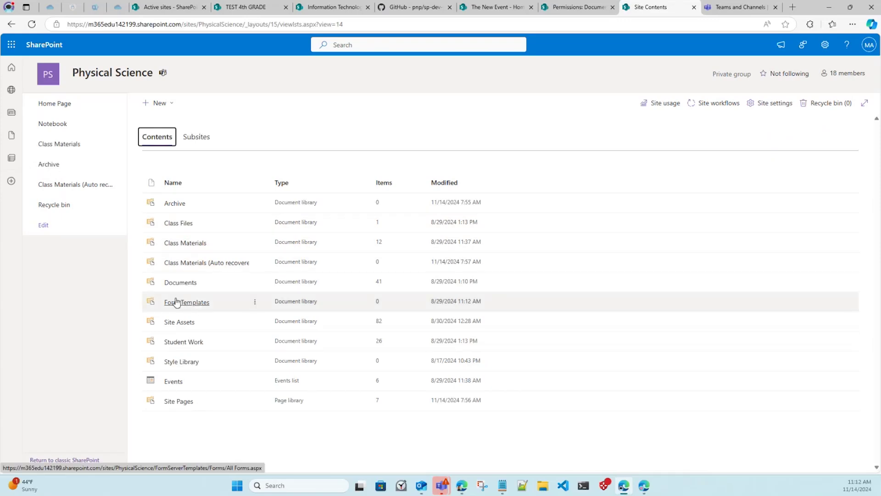
left_click(181, 282)
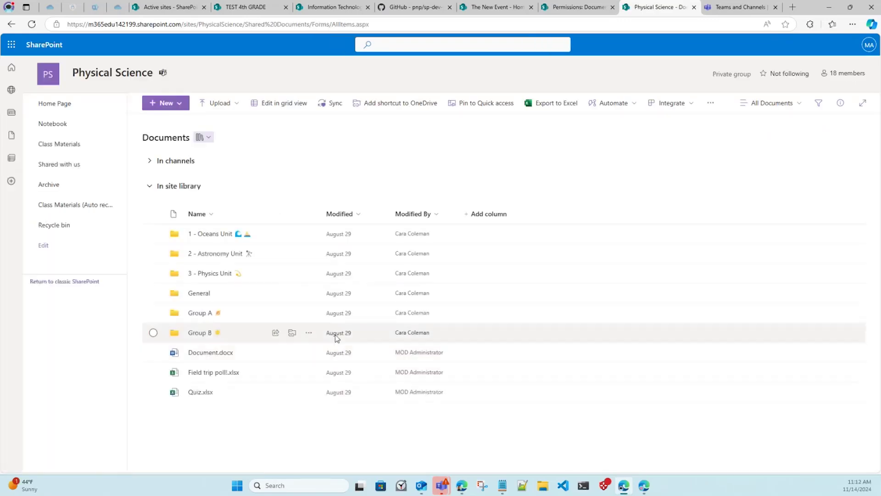
left_click(151, 162)
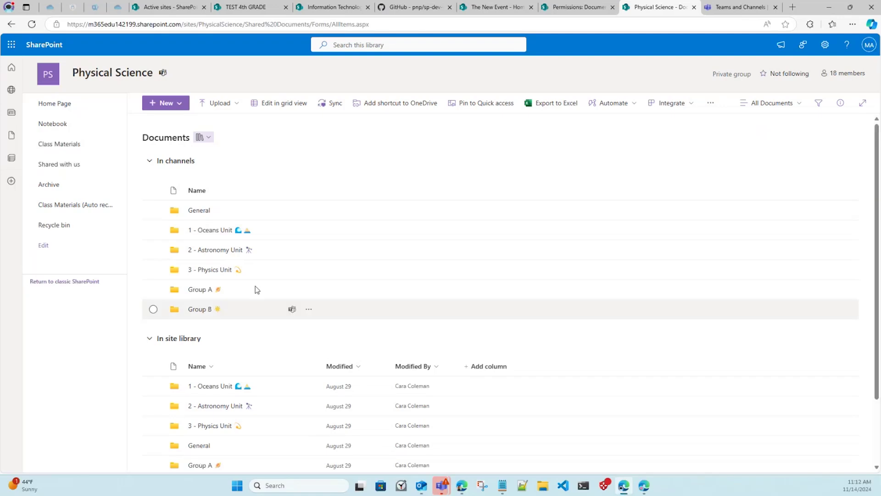
left_click(739, 7)
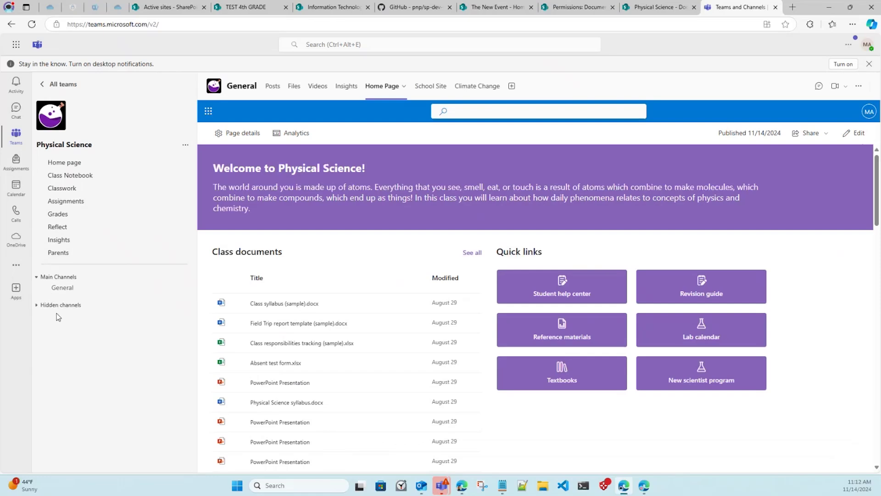
left_click(37, 305)
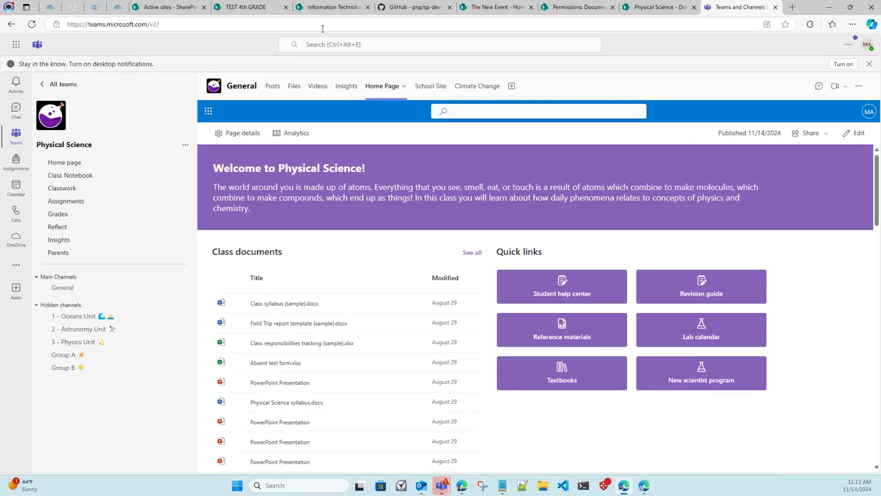
left_click(505, 7)
left_click(326, 8)
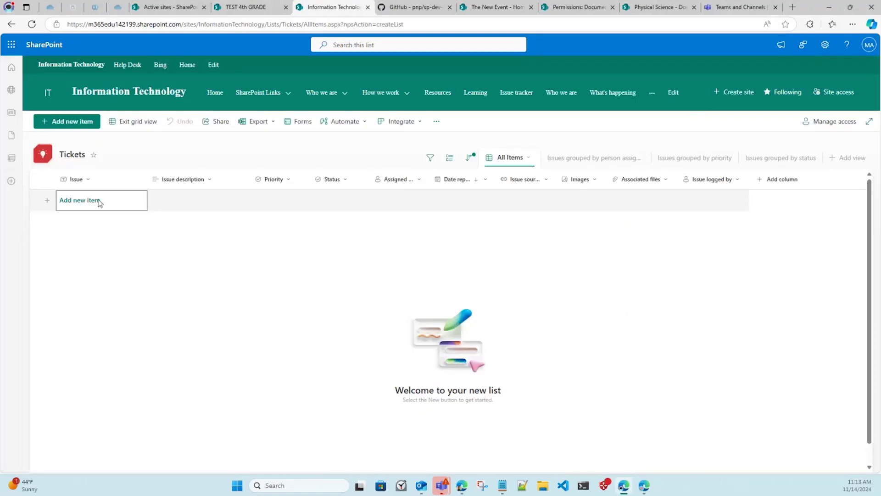
Open the new ticket form, look through its fields, and close it without saving.
left_click(84, 130)
scroll(278, 183, "down", 3)
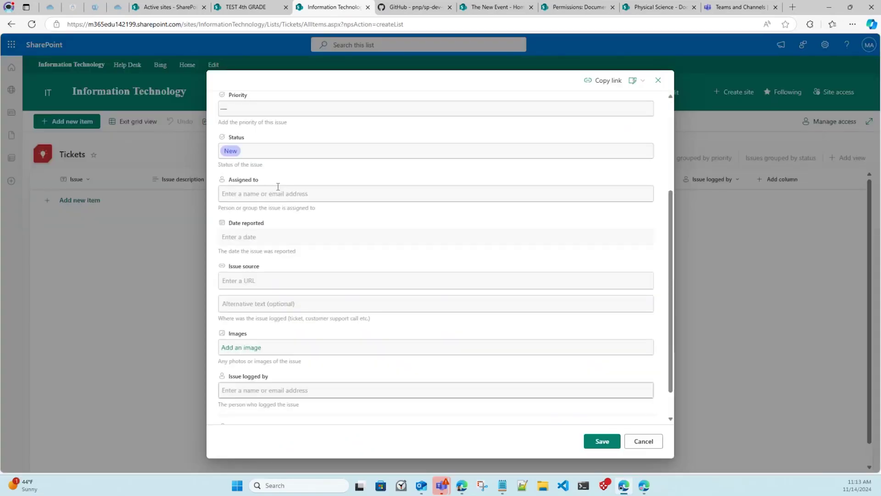
scroll(278, 187, "down", 1)
scroll(326, 283, "up", 5)
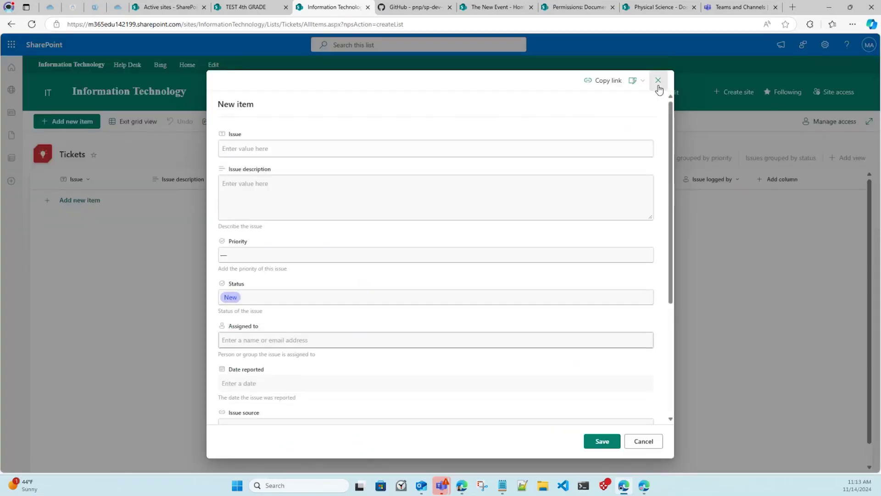
left_click(658, 80)
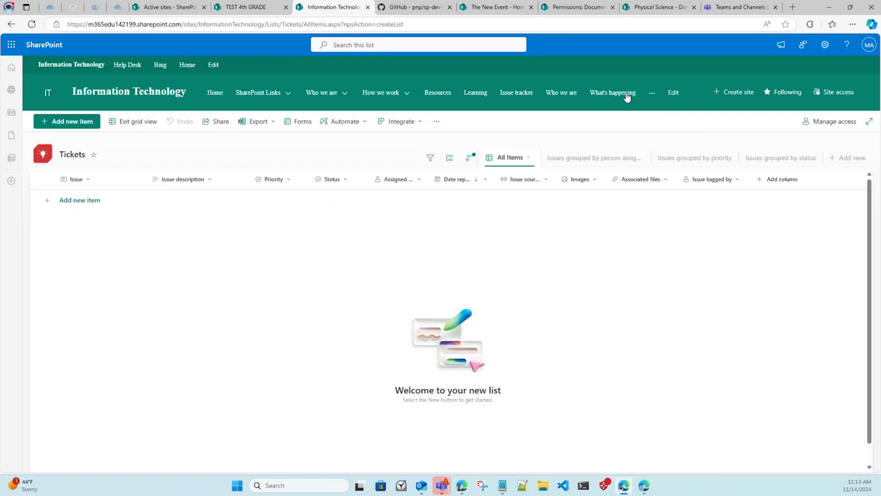
Return to the Information Technology site home and open its New content menu.
left_click(593, 12)
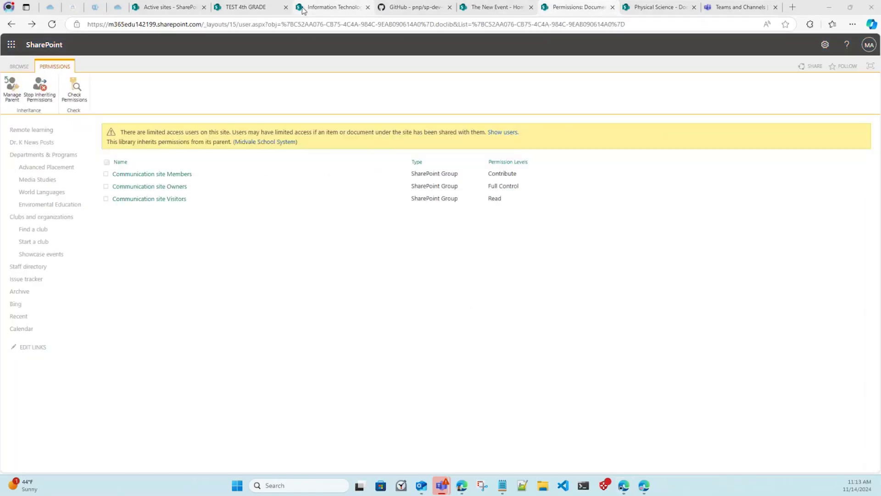
left_click(333, 6)
left_click(67, 68)
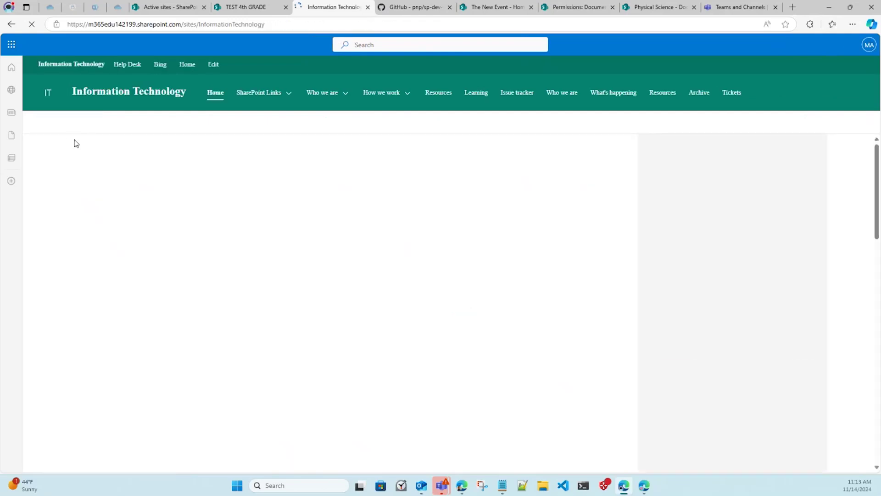
left_click(52, 132)
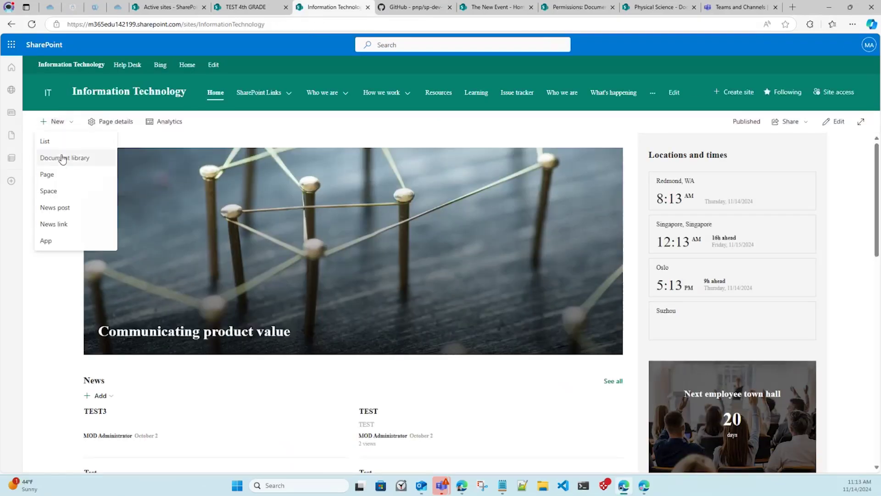
Browse Engineering 101's libraries for a new library from an existing one, then cancel.
left_click(62, 156)
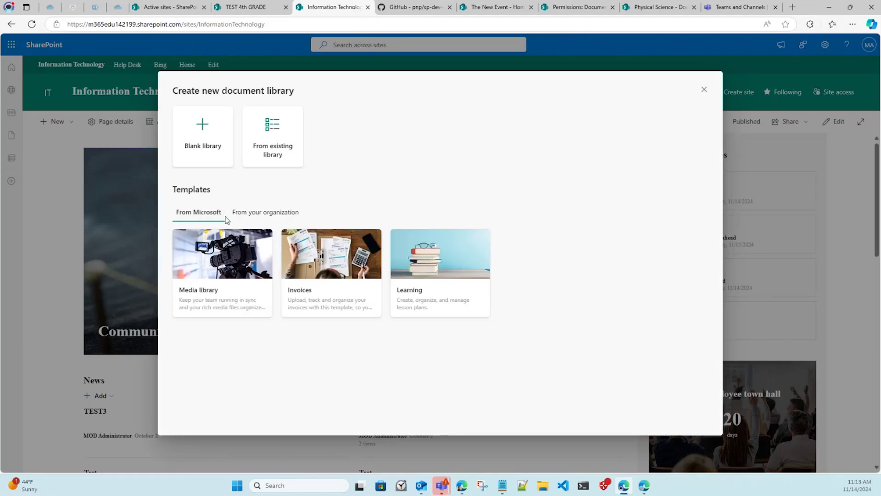
left_click(287, 159)
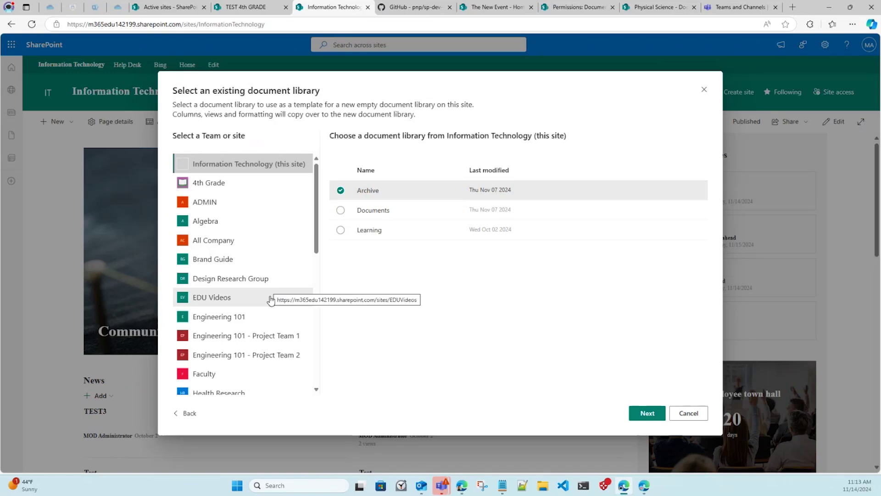
left_click(271, 316)
scroll(271, 315, "down", 2)
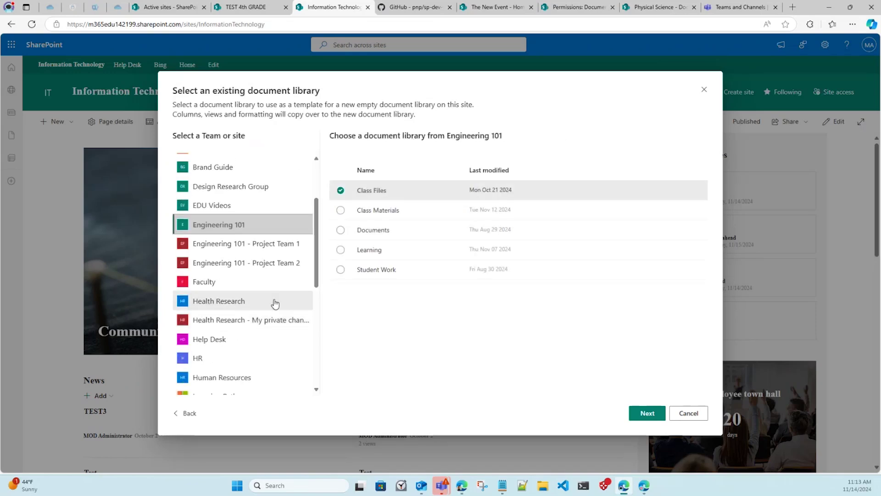
left_click(284, 268)
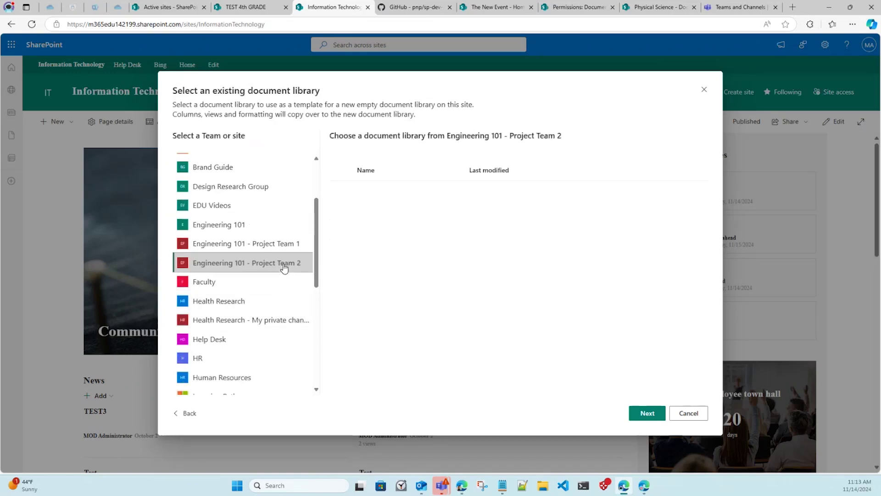
left_click(282, 226)
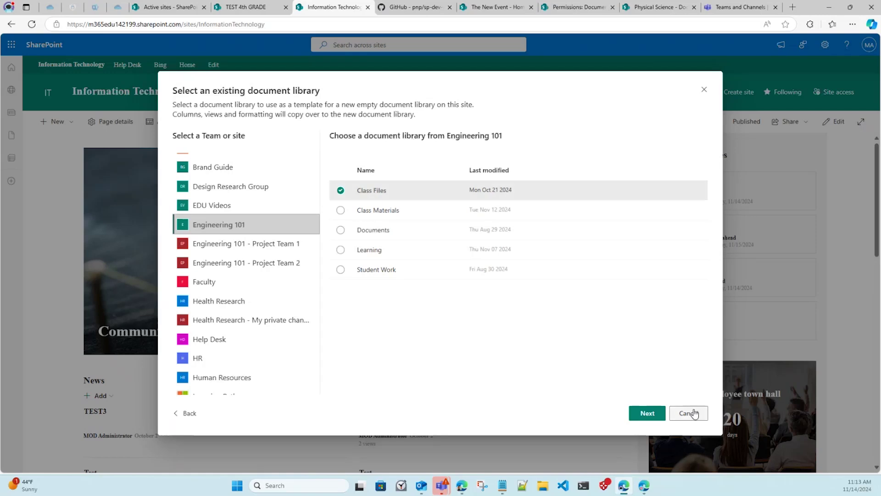
left_click(688, 413)
Start a new document library again and preview the Media library template.
left_click(69, 122)
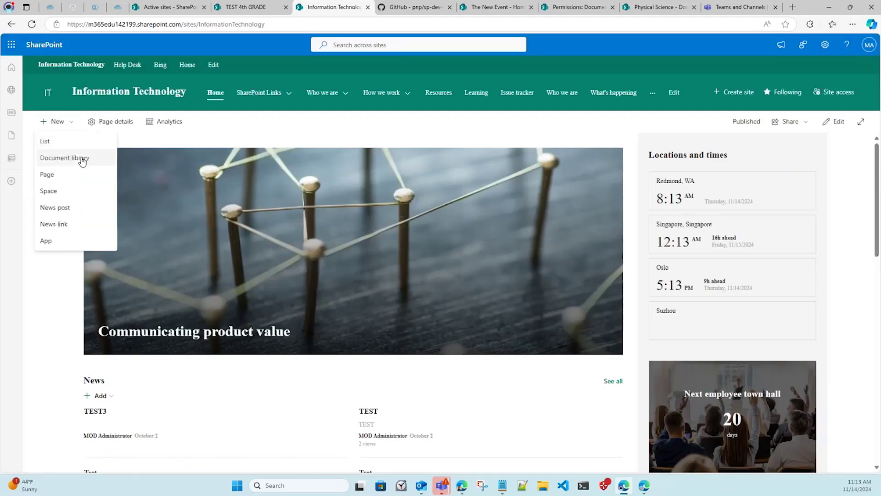
left_click(82, 160)
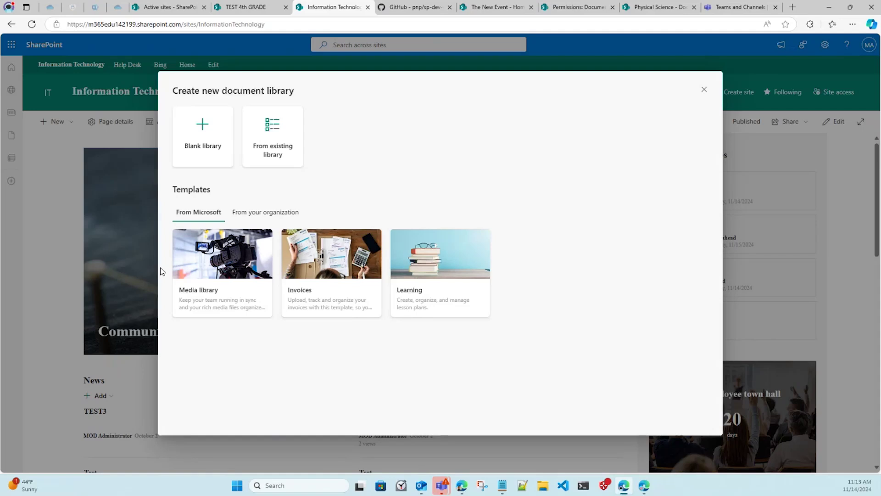
left_click(203, 255)
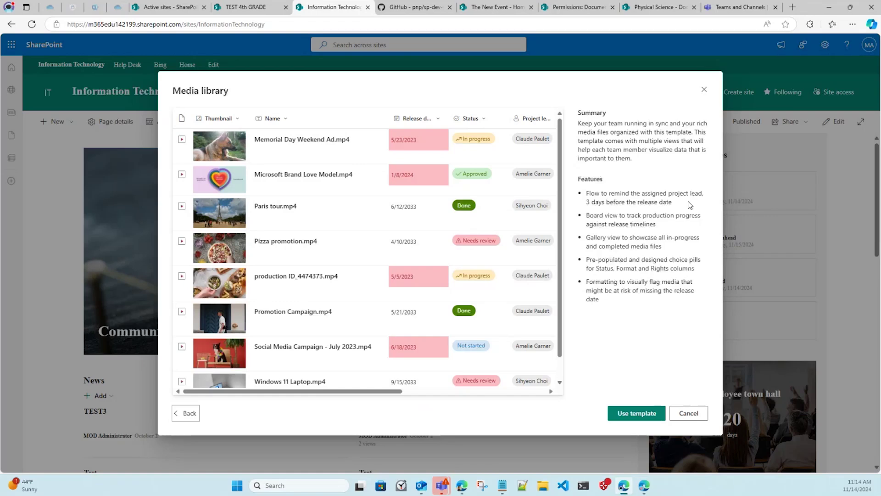
Create a library from the Media library template with default sensitivity label Confidential \ All Employees.
left_click_drag(673, 202, 586, 196)
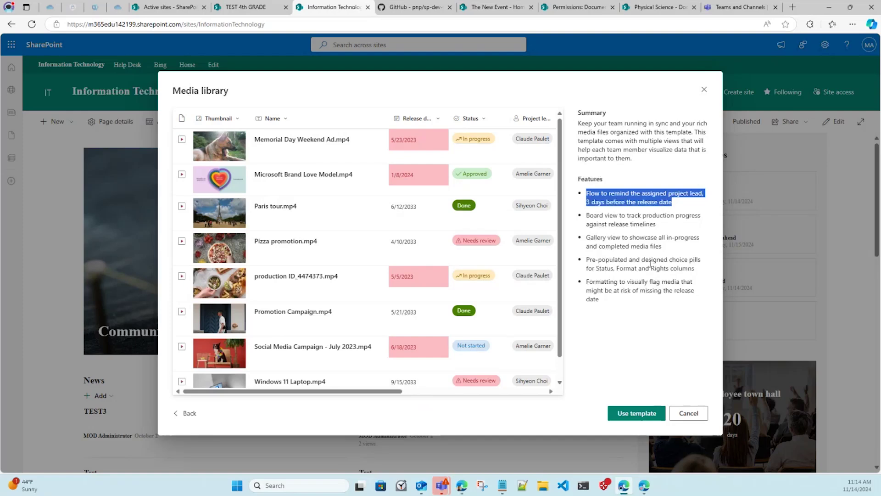
left_click(649, 357)
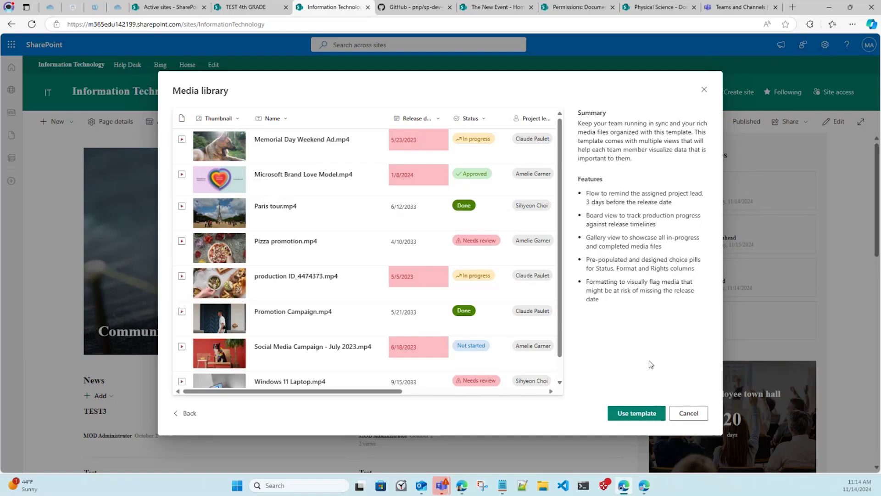
left_click(635, 421)
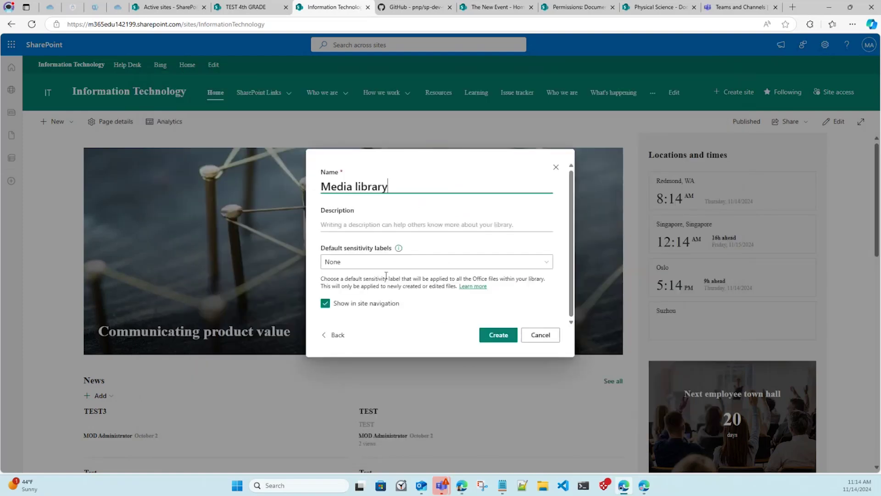
left_click(372, 261)
scroll(406, 296, "down", 2)
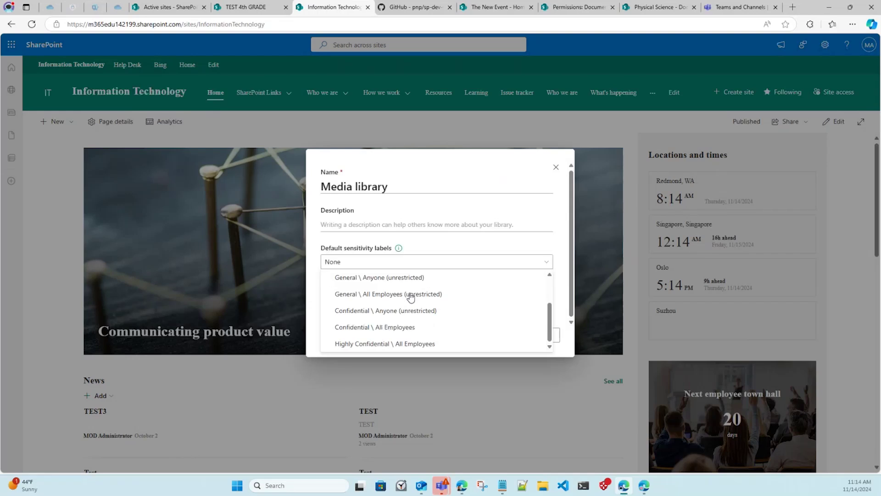
left_click(415, 327)
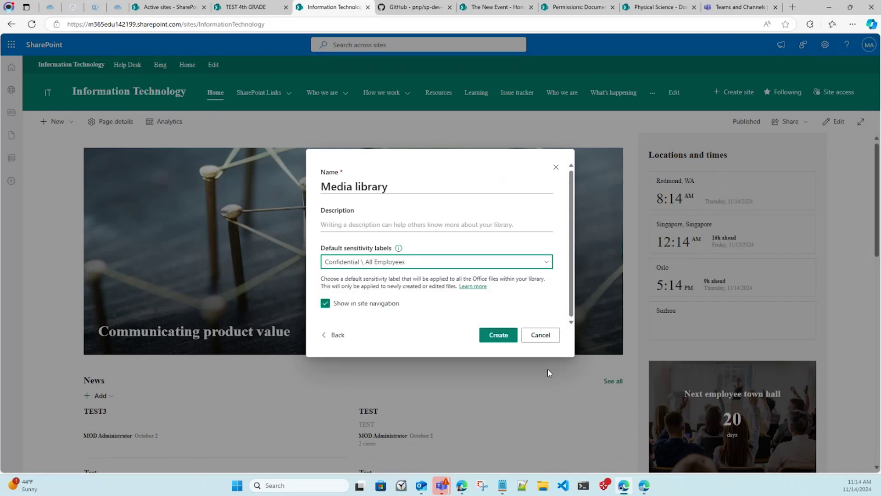
left_click(490, 336)
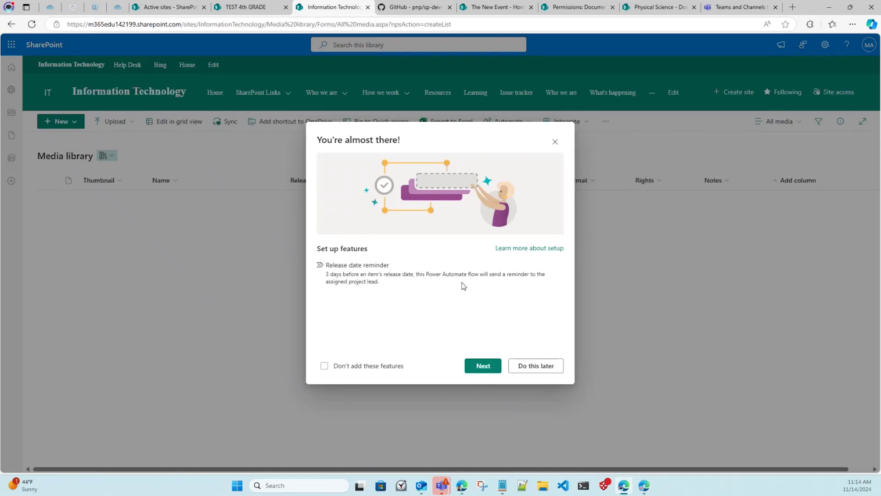
Accept the release-date reminder setup, dismiss the notice, and return to Active sites.
left_click(482, 365)
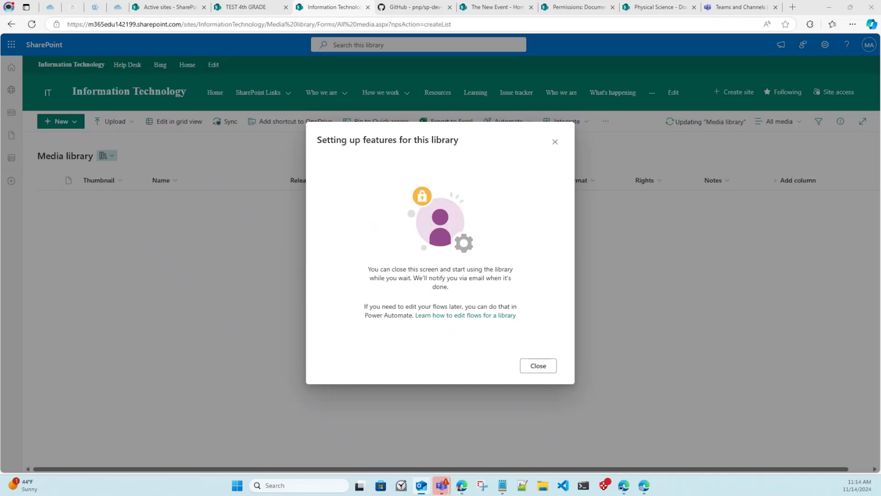
left_click(521, 365)
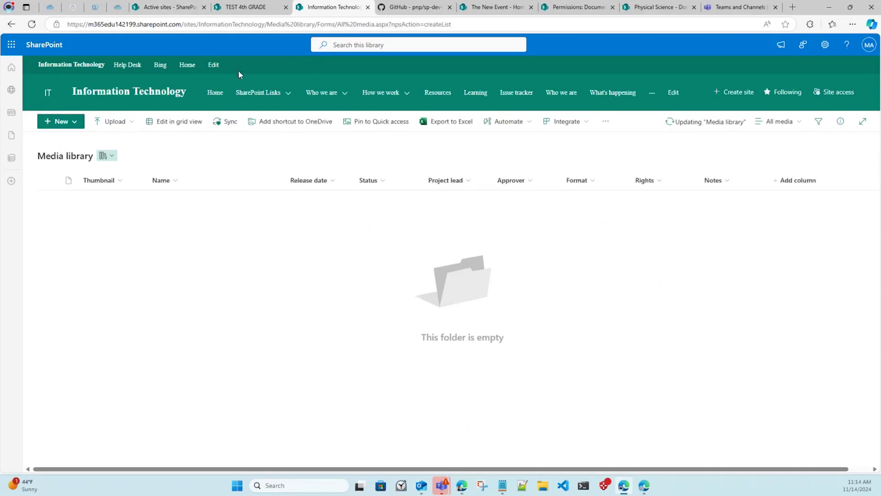
left_click(183, 9)
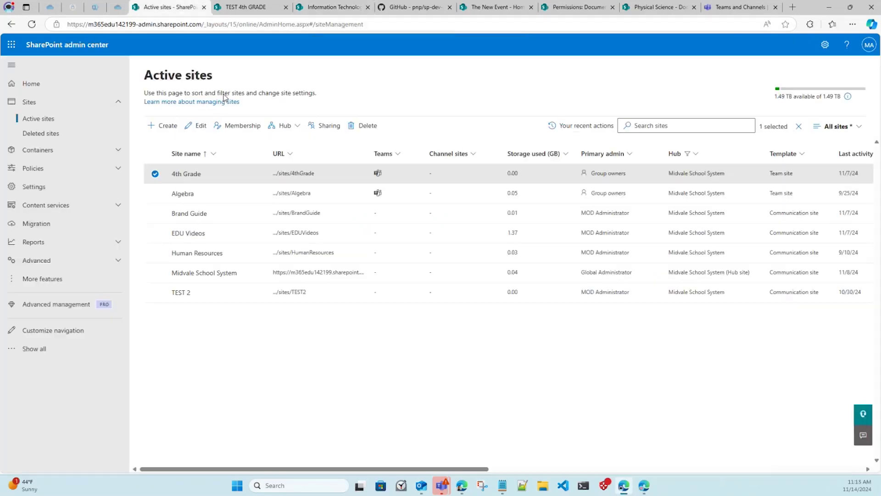
Open the Human Resources site in a new tab, then close and deselect its details in Active sites.
left_click(285, 252)
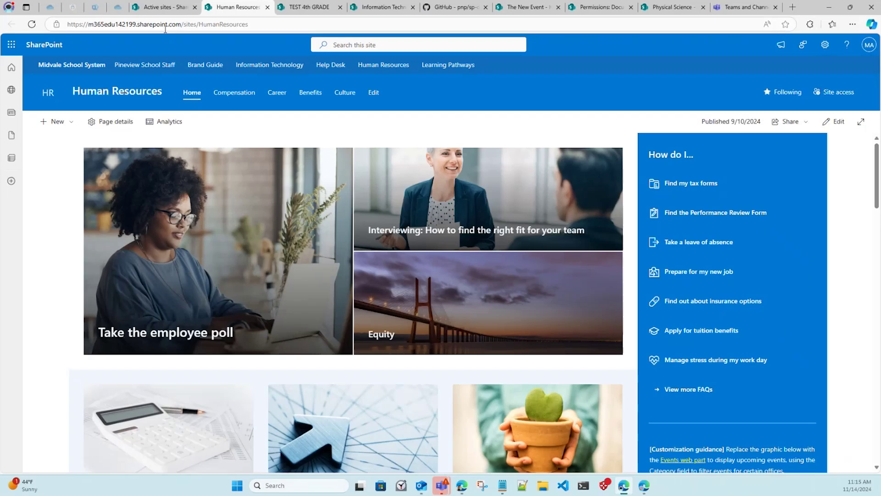
left_click(169, 8)
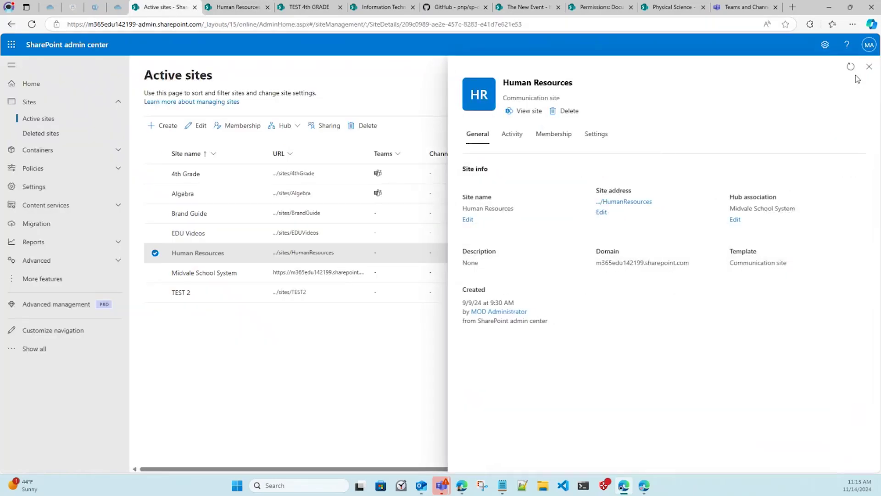
left_click(869, 67)
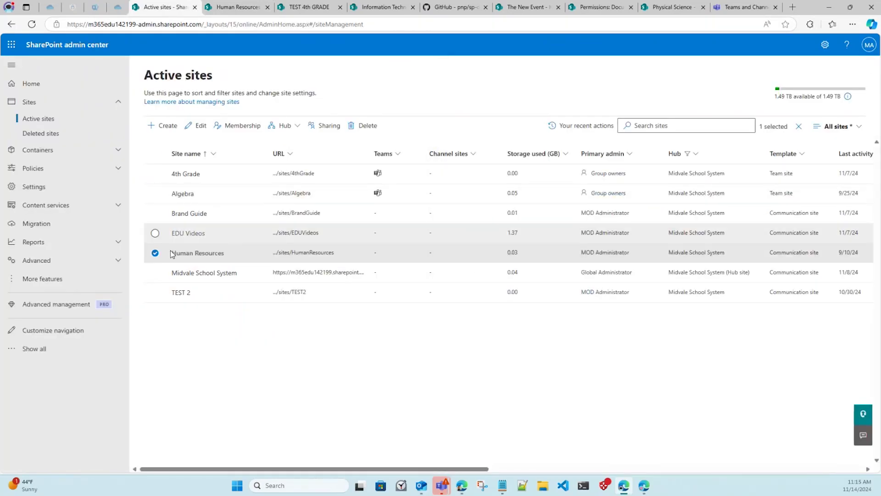
left_click(155, 252)
Associate the Brand Guide site with the Theme Test hub, then return to the Human Resources site.
left_click(155, 213)
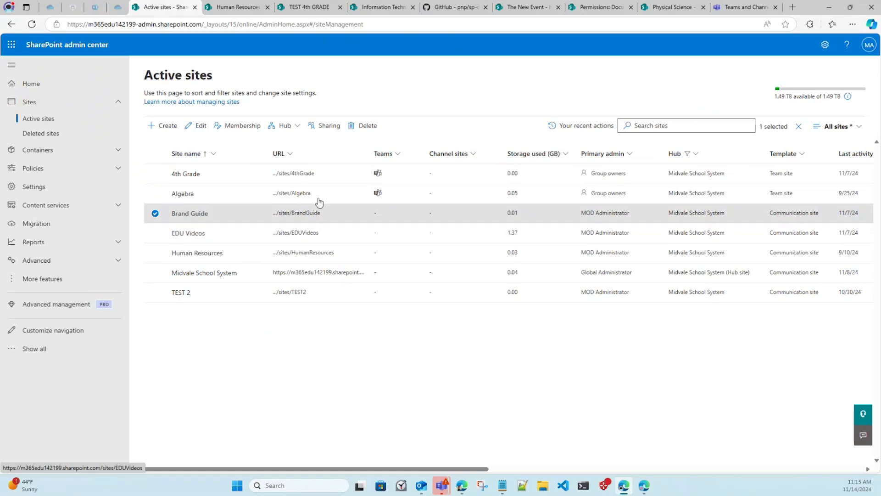
left_click(295, 127)
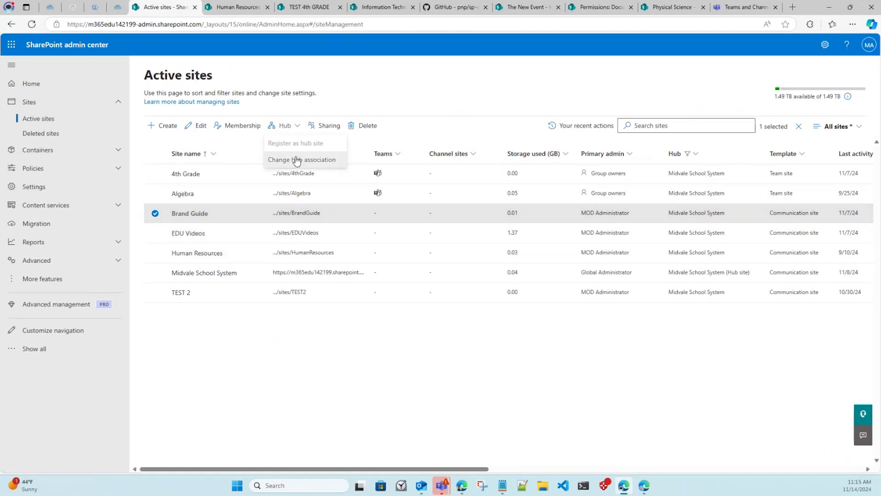
left_click(296, 160)
left_click(594, 173)
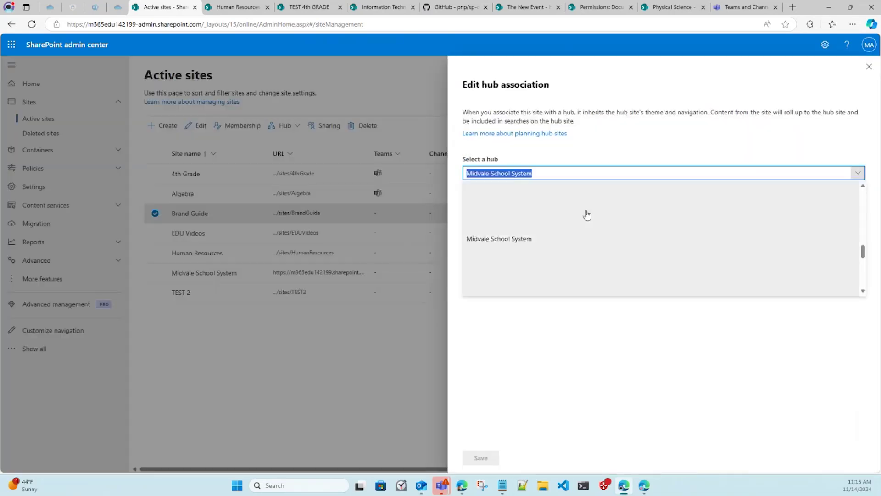
left_click(574, 237)
left_click(480, 458)
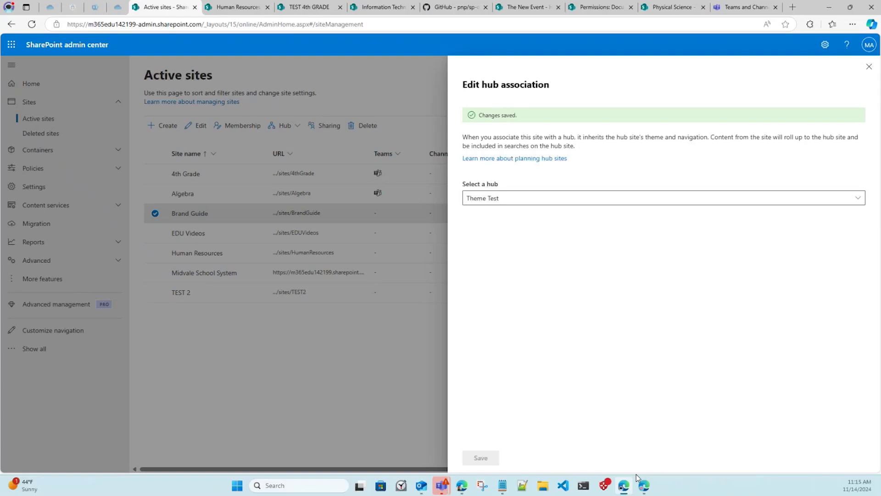
left_click(869, 67)
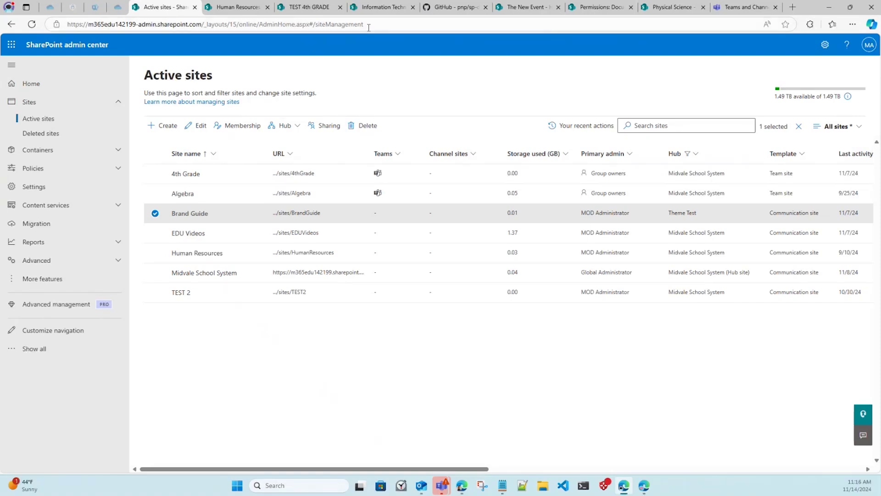
left_click(235, 8)
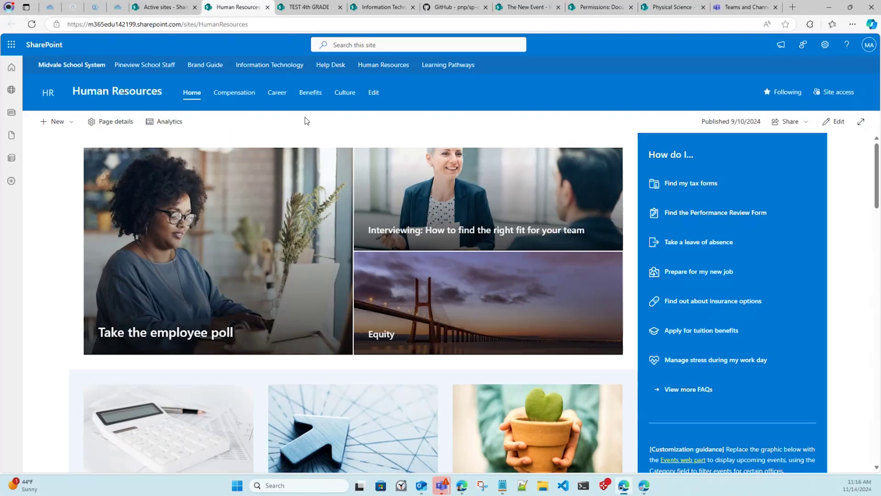
Browse the open tabs and the 4th Grade library's General folder and shared files.
left_click(363, 9)
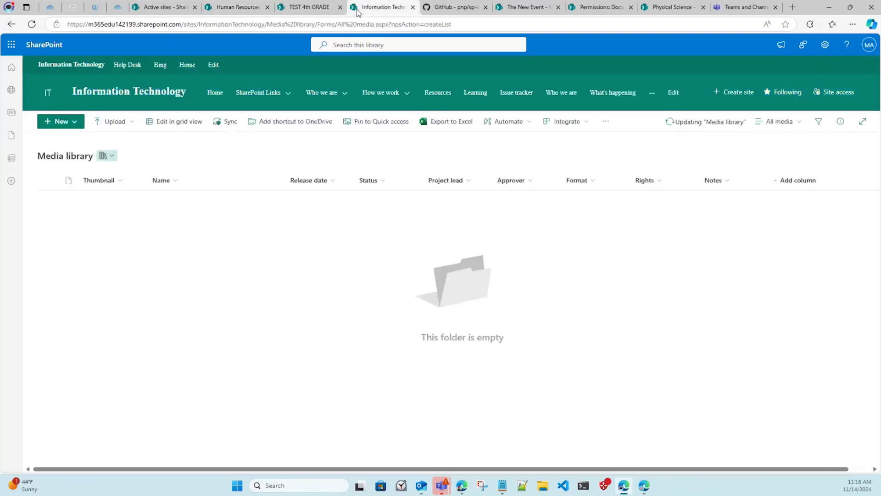
left_click(614, 10)
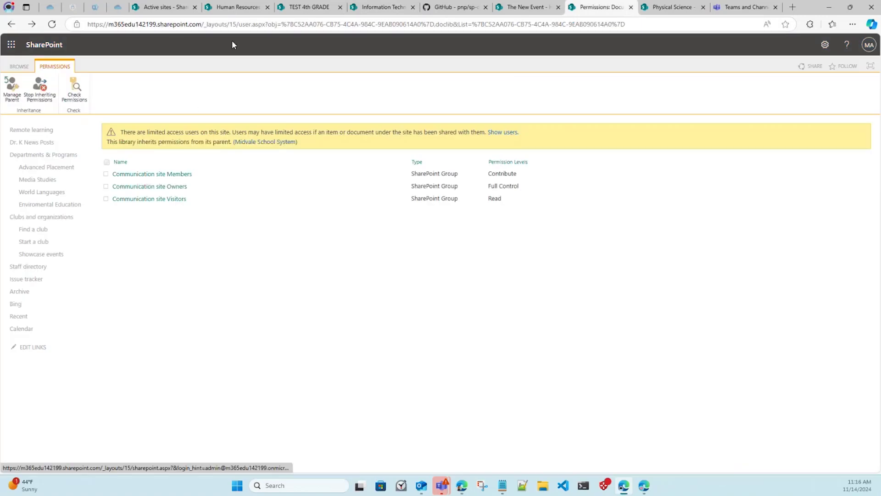
left_click(314, 8)
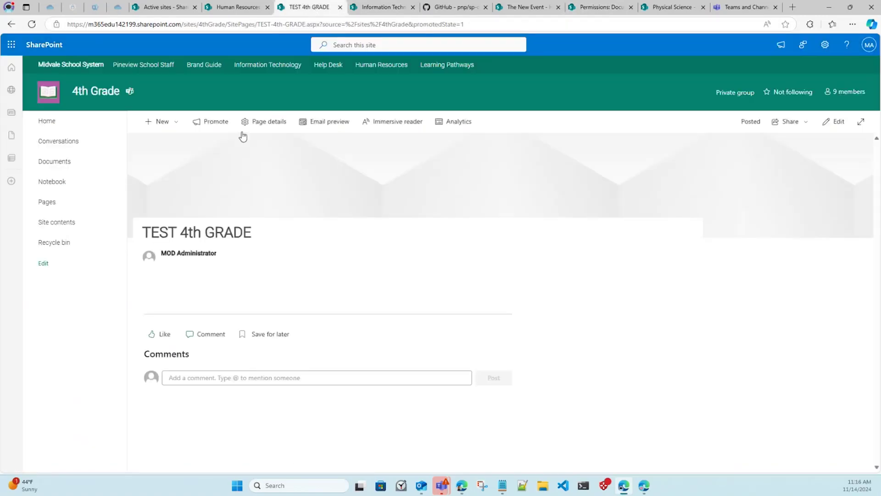
left_click(71, 161)
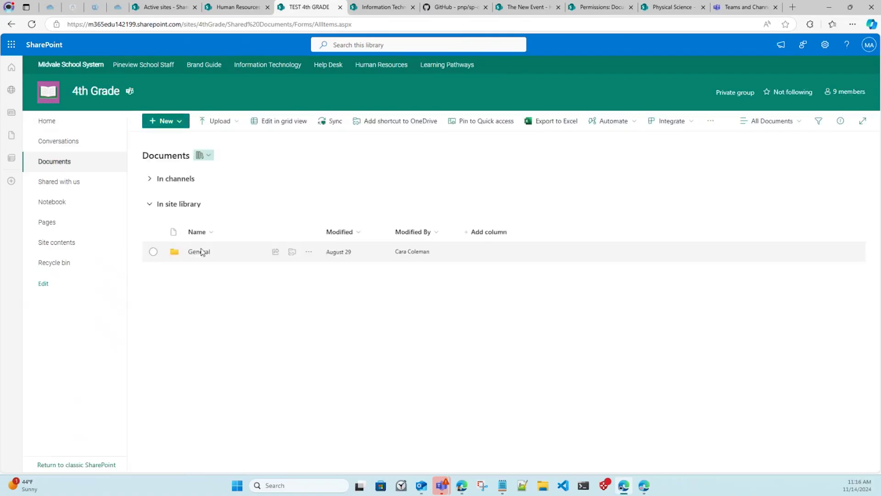
left_click(206, 253)
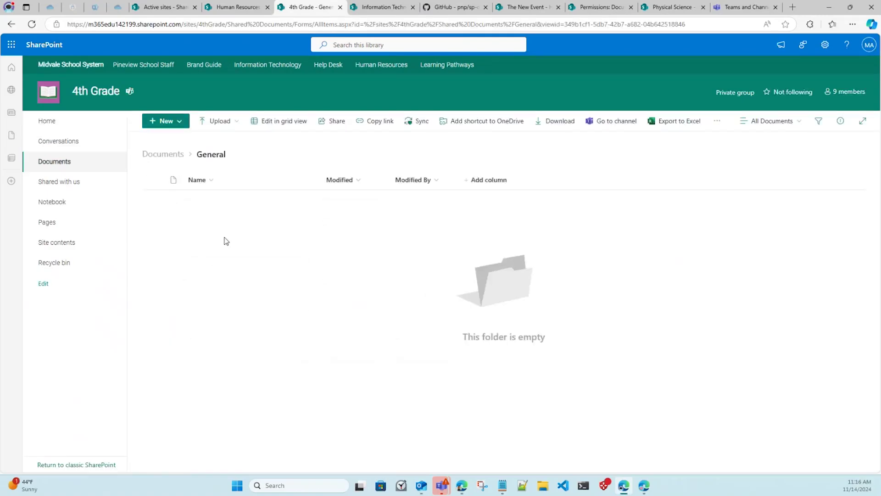
left_click(78, 183)
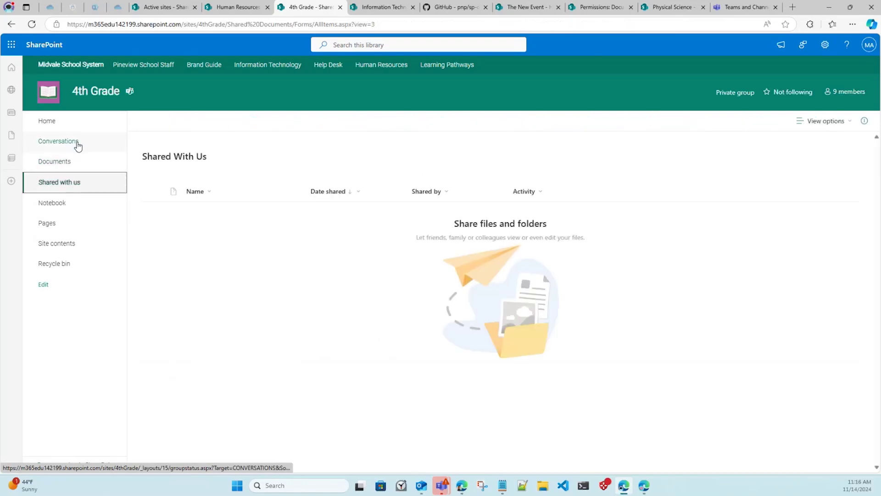
Go to the Midvale School System home site and open its Site contents.
left_click(82, 67)
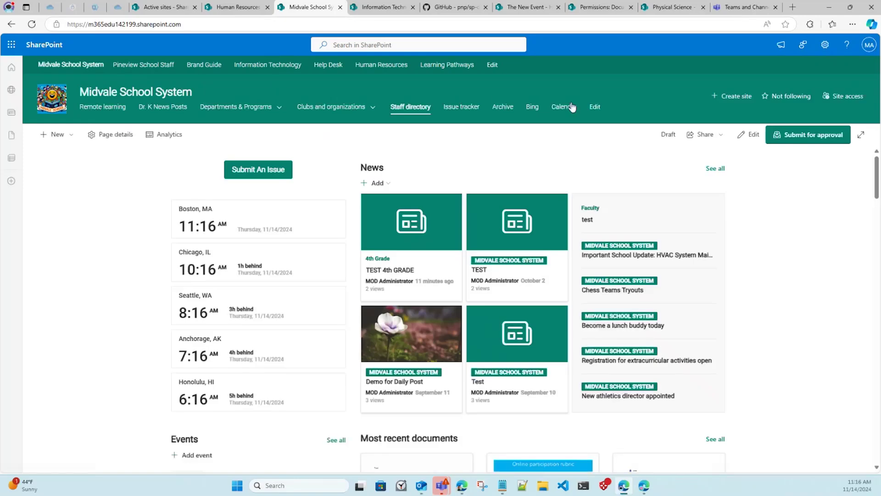
left_click(816, 46)
left_click(754, 133)
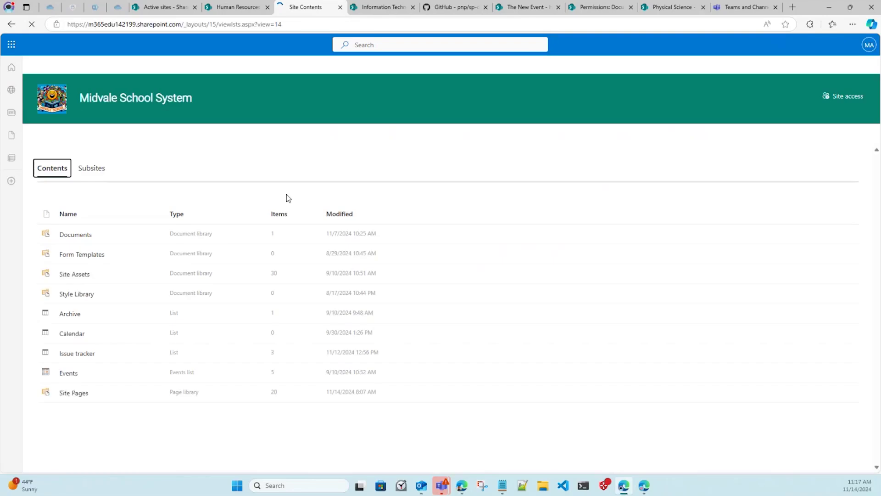
Open the Share option for Test.docx from the Midvale School System Documents library.
left_click(83, 234)
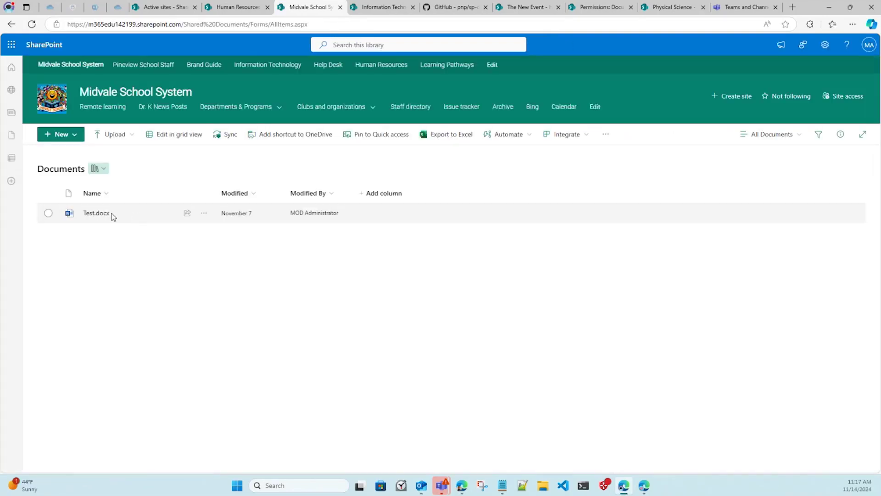
left_click(209, 216)
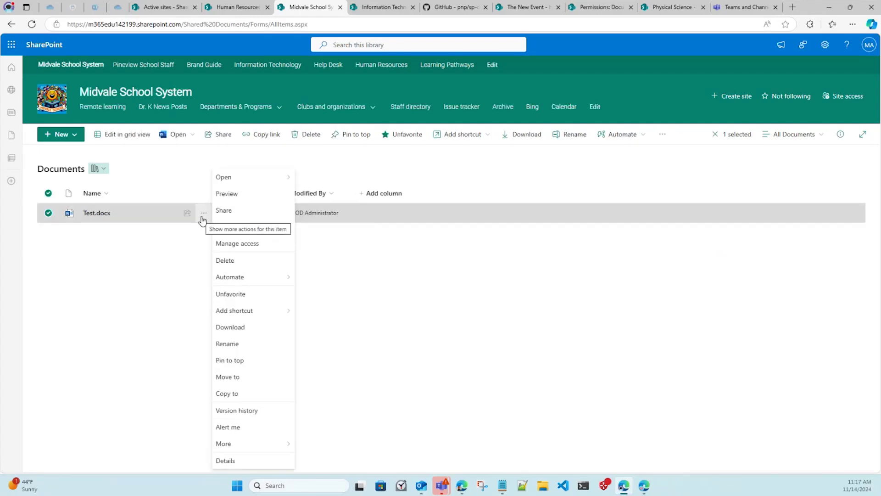
mouse_move(236, 180)
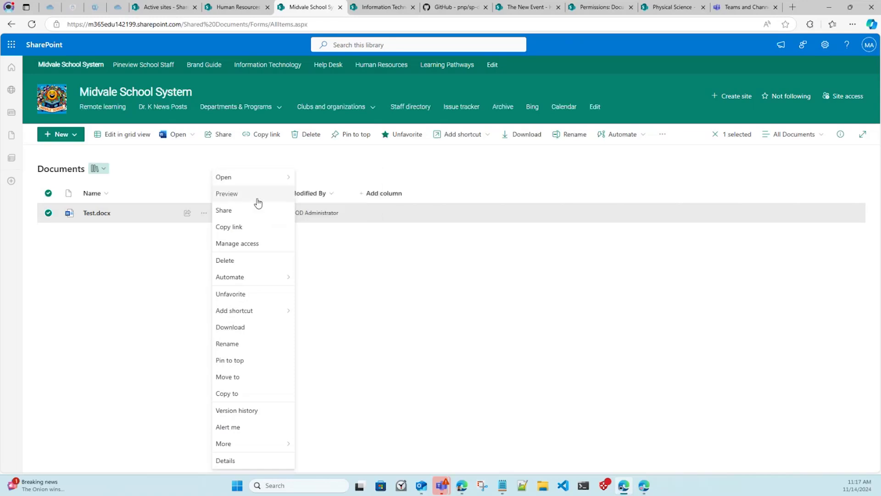
left_click(253, 216)
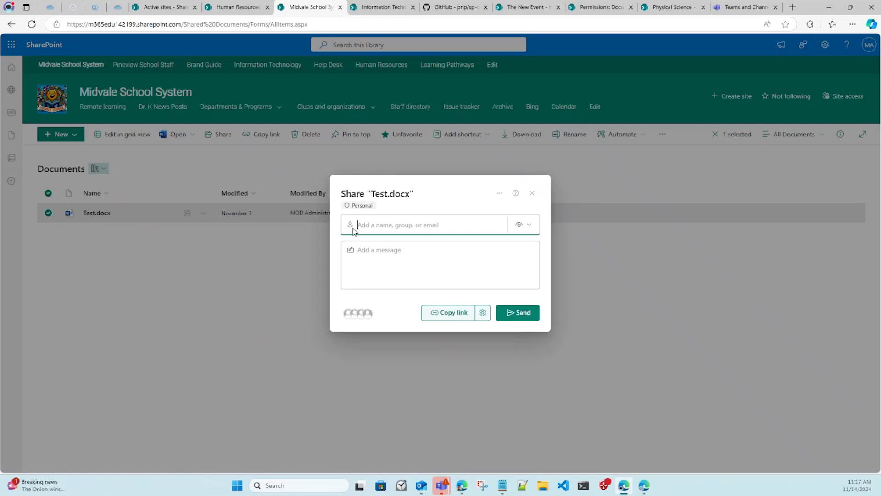
Add the colleague as a recipient of Test.docx, leaving the permission options unchanged.
type("cara")
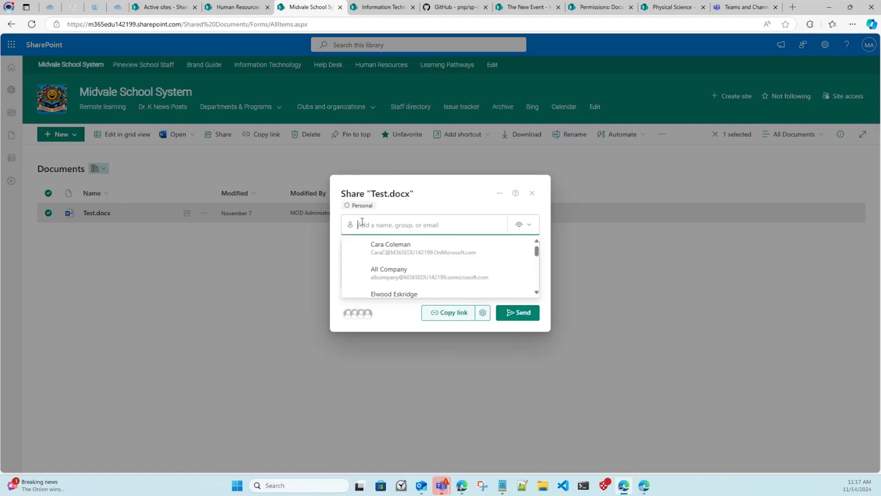
left_click(377, 251)
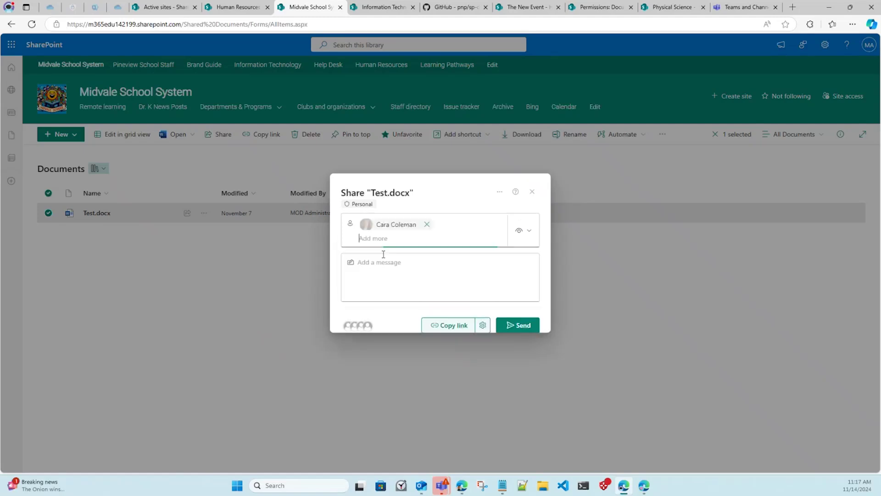
left_click(527, 223)
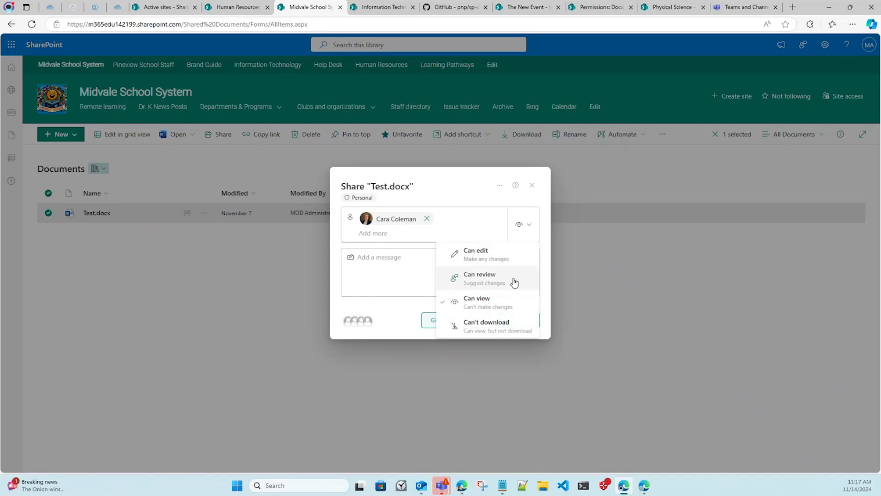
left_click(472, 184)
Review the groups and individual people who have access to Test.docx.
left_click(363, 321)
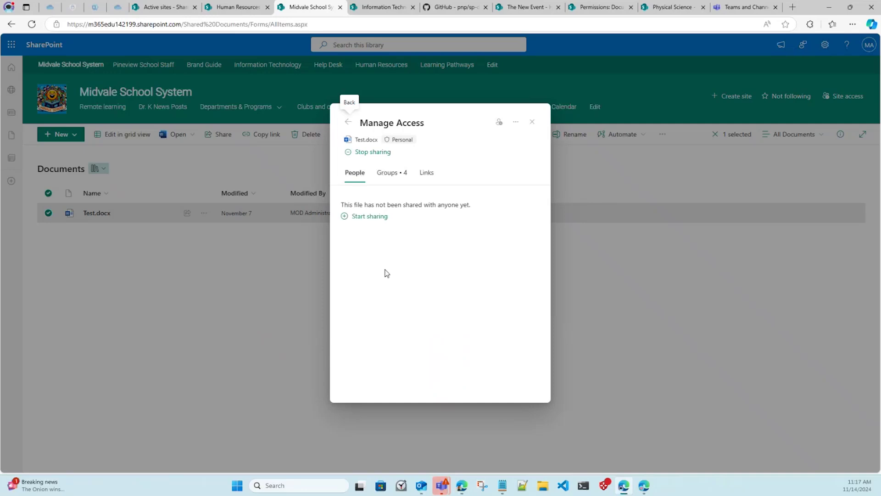
left_click(384, 173)
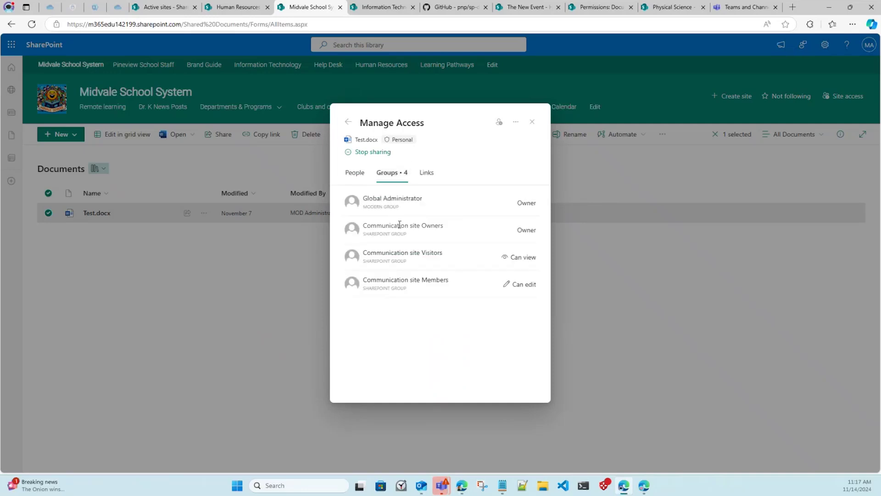
left_click(356, 173)
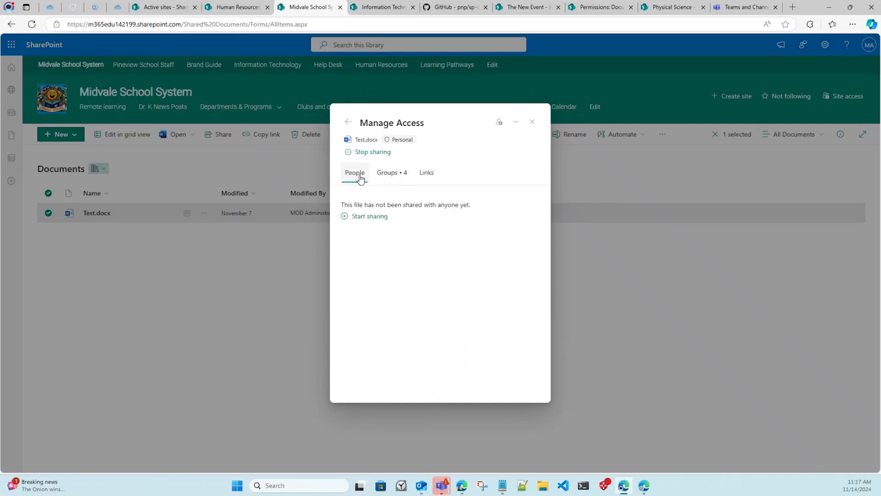
left_click(369, 217)
Send the view invitation for Test.docx and close the confirmation.
left_click(431, 238)
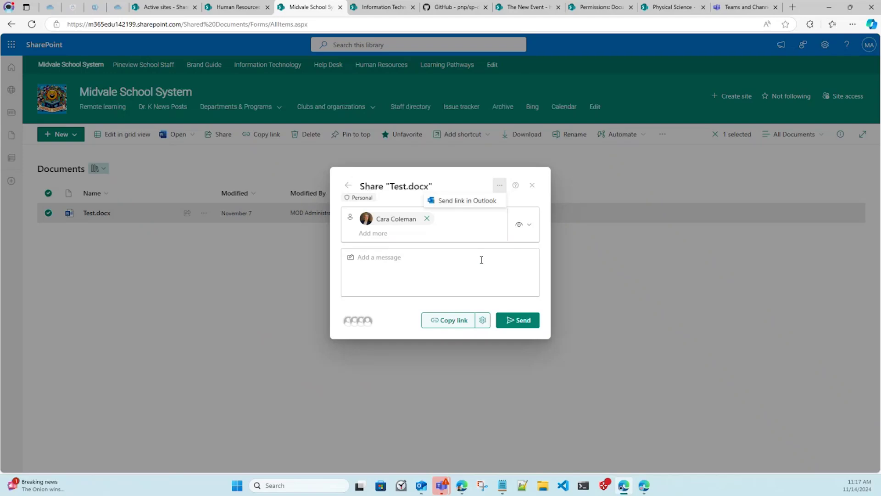
left_click(519, 324)
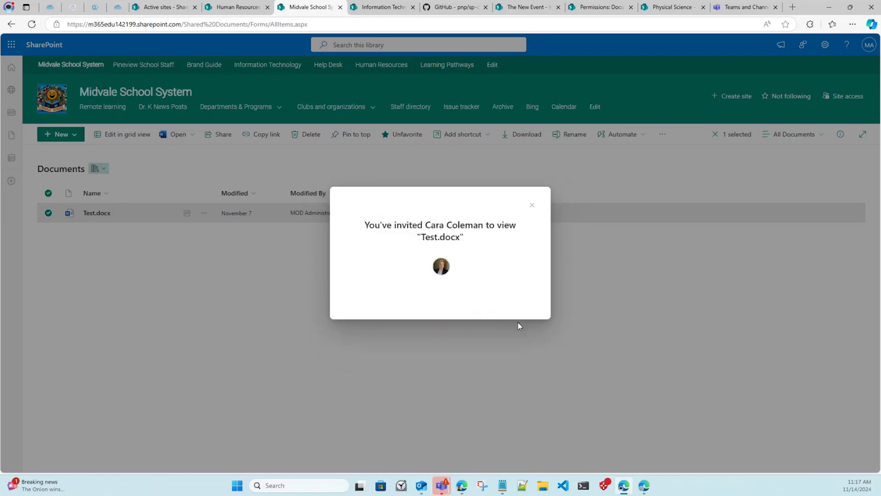
left_click(532, 205)
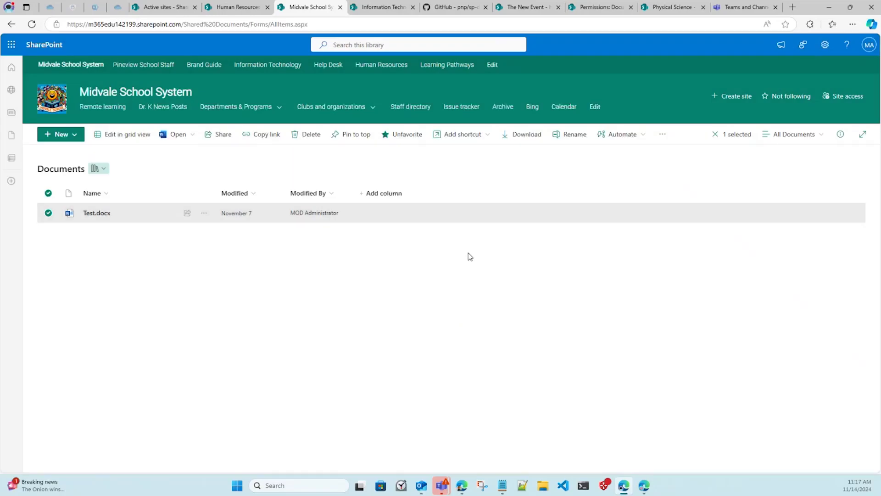
Go to the Midvale School System home page, then switch to the Teams and Channels page.
left_click(168, 92)
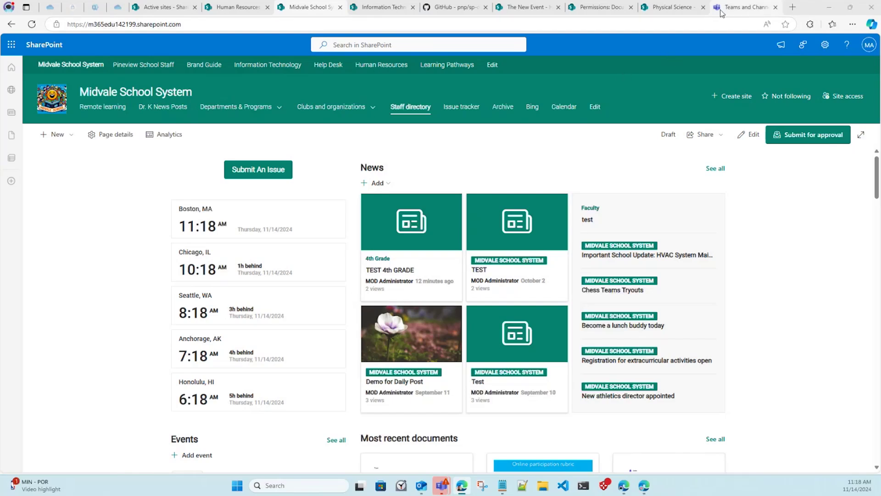
left_click(741, 7)
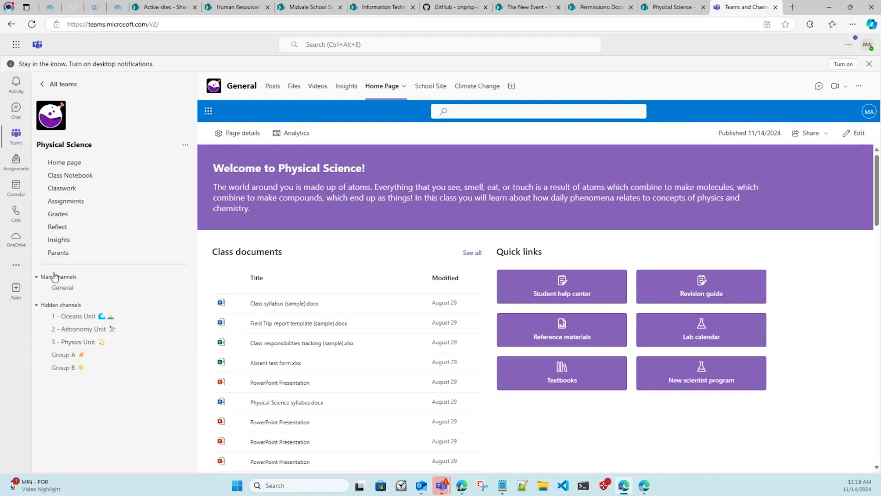
Glance at the additional apps list in Teams, then switch to OneDrive My files.
left_click(17, 264)
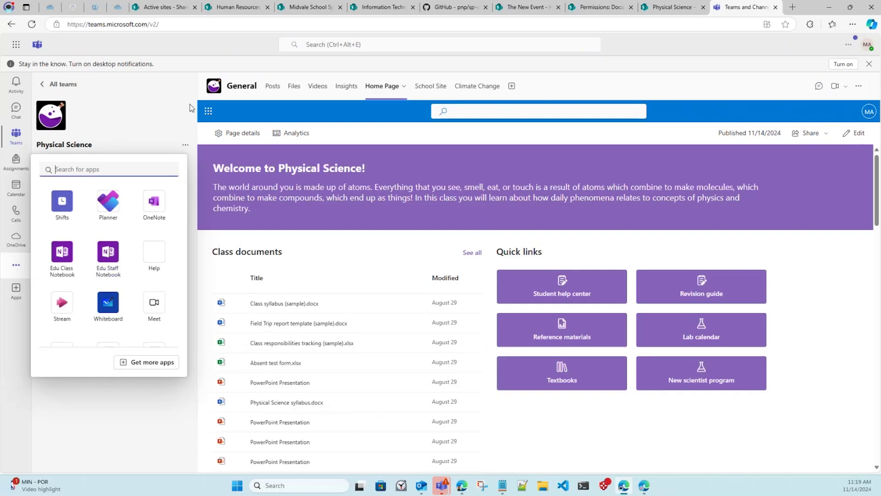
left_click(182, 264)
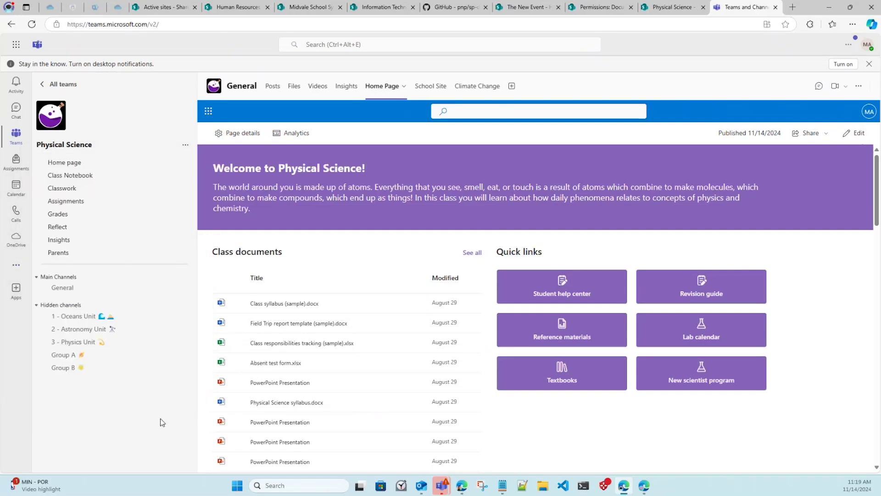
left_click(121, 8)
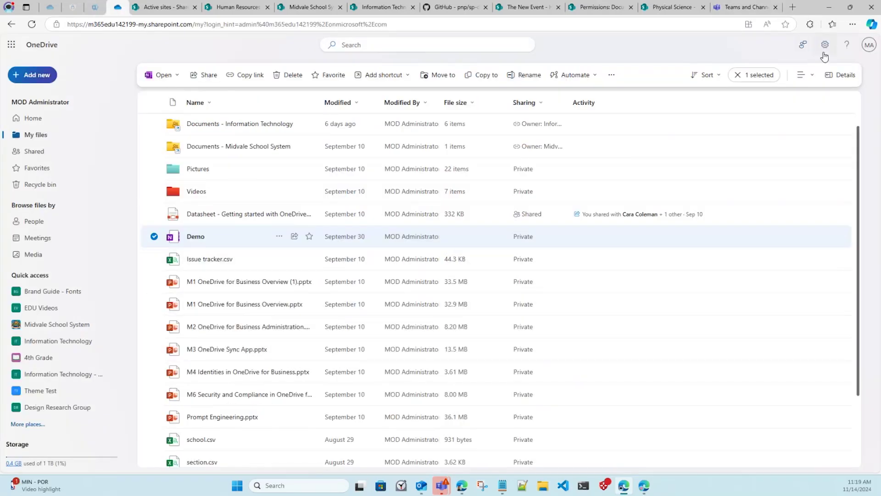
Review OneDrive settings and More Settings, then return to the admin center's Active sites list.
left_click(825, 44)
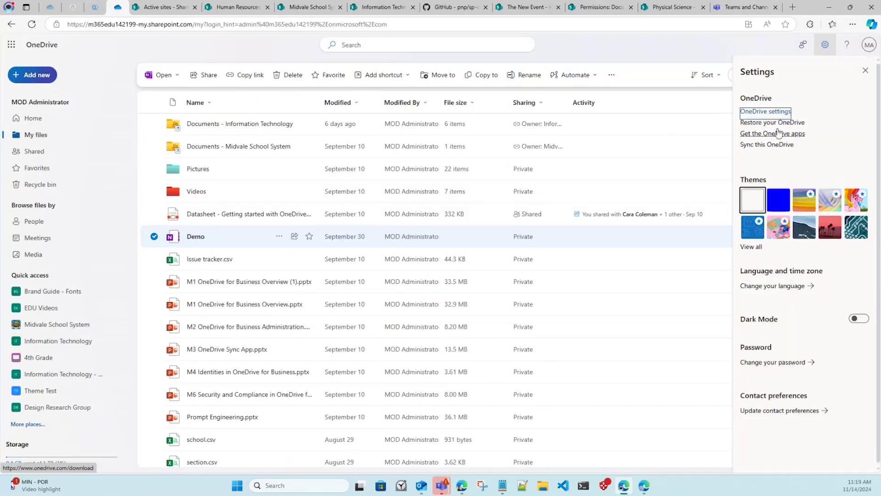
left_click(773, 114)
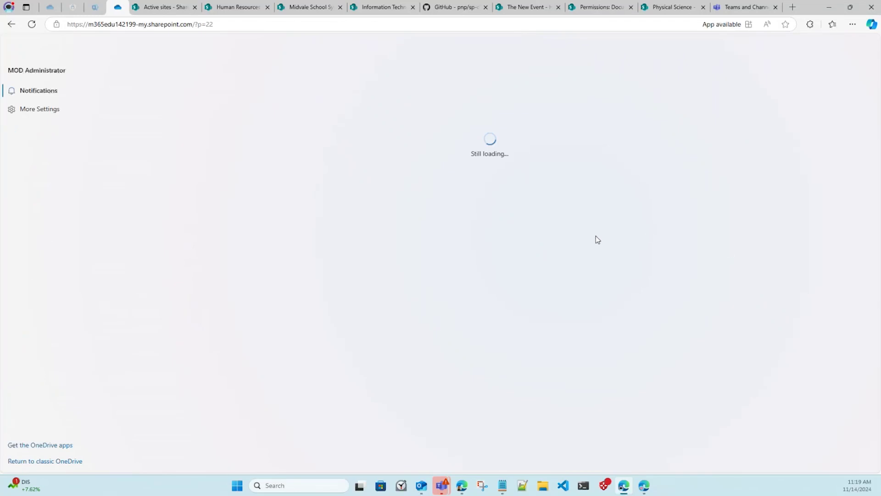
left_click(79, 115)
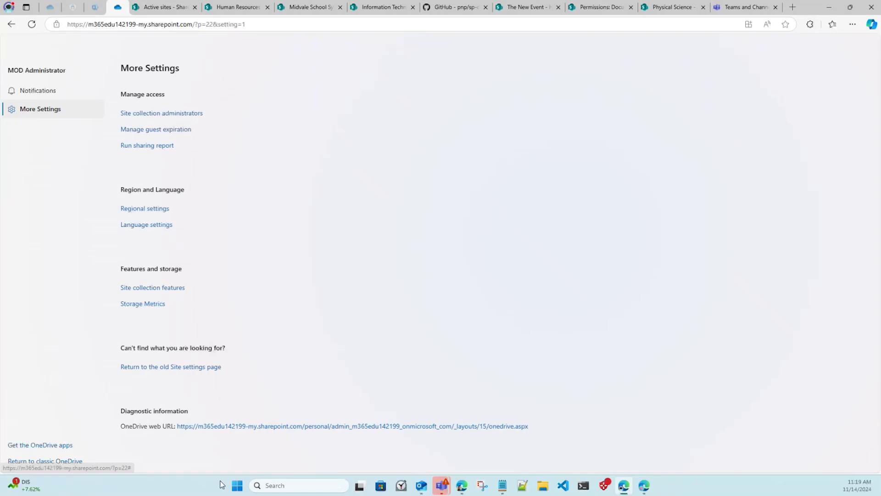
left_click(168, 8)
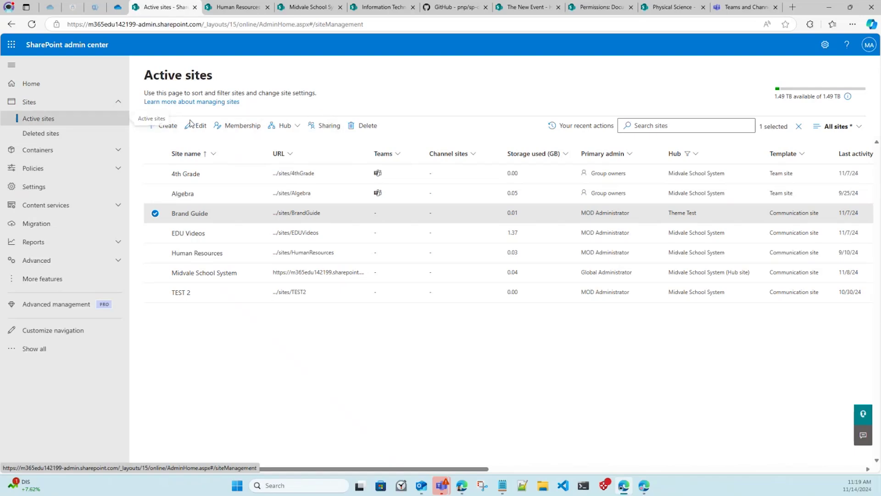
Open the Physical Science site home page, then return to the Active sites list.
left_click(324, 7)
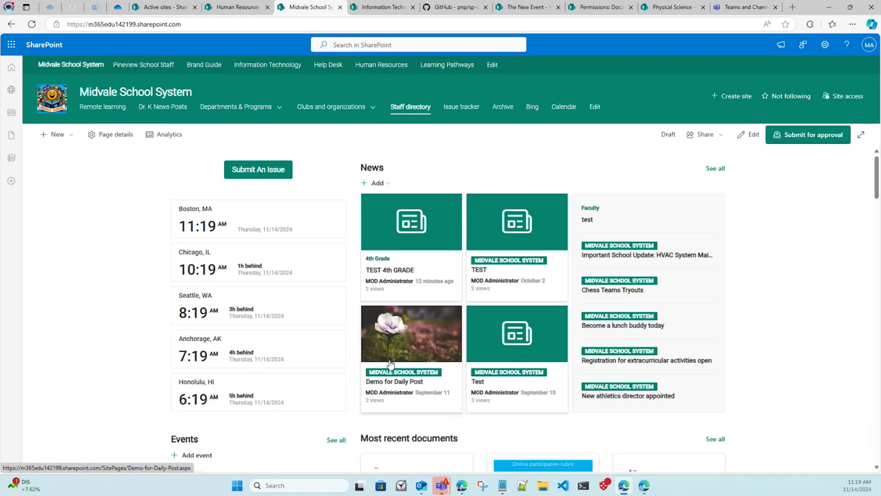
left_click(671, 7)
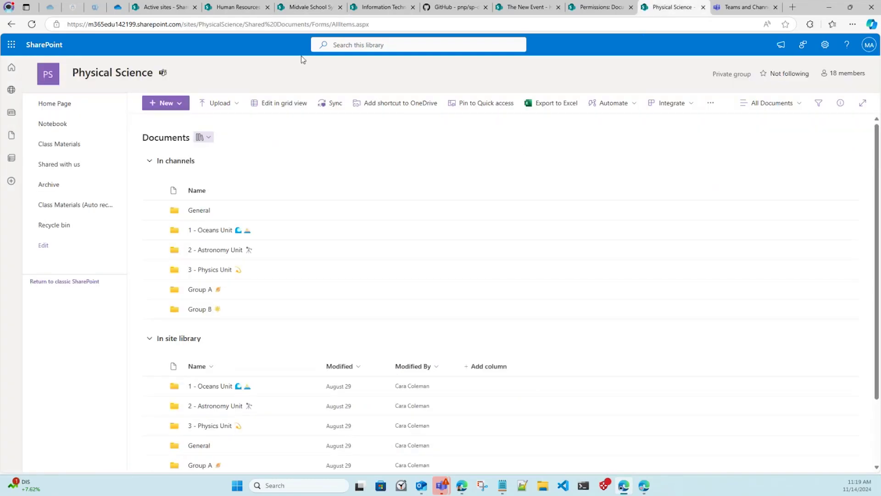
left_click(72, 77)
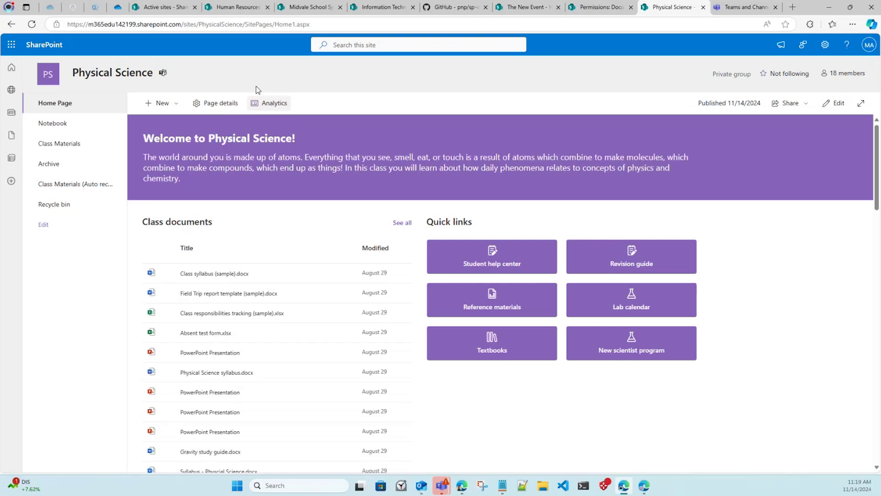
left_click(169, 4)
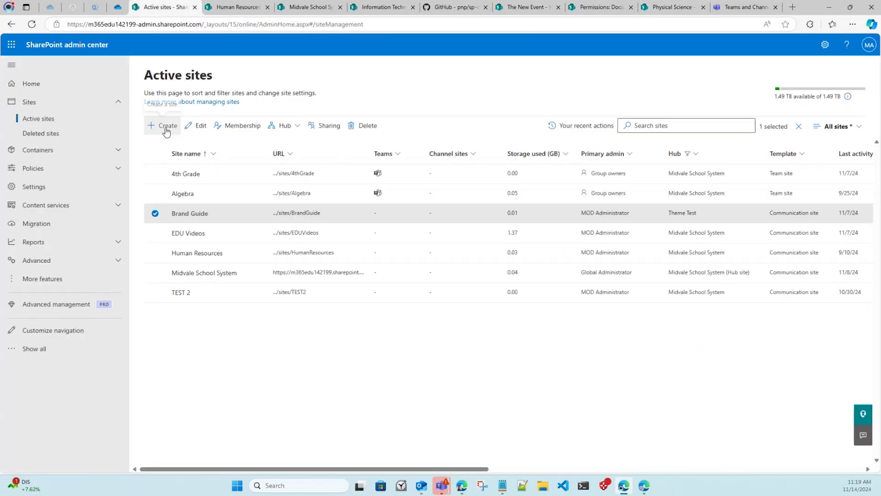
Create a team site named 'TEST TEAM THURSDAY' with the administrator account as primary admin.
left_click(163, 127)
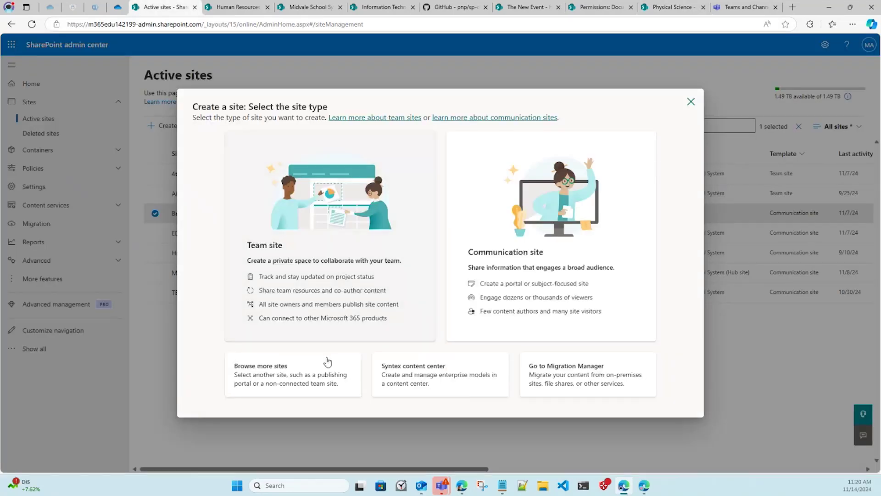
left_click(243, 365)
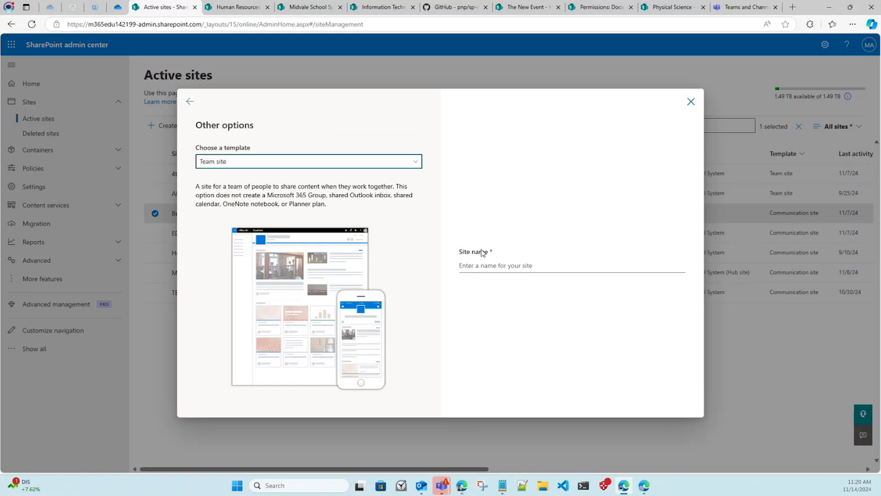
left_click(470, 260)
type("TEST ")
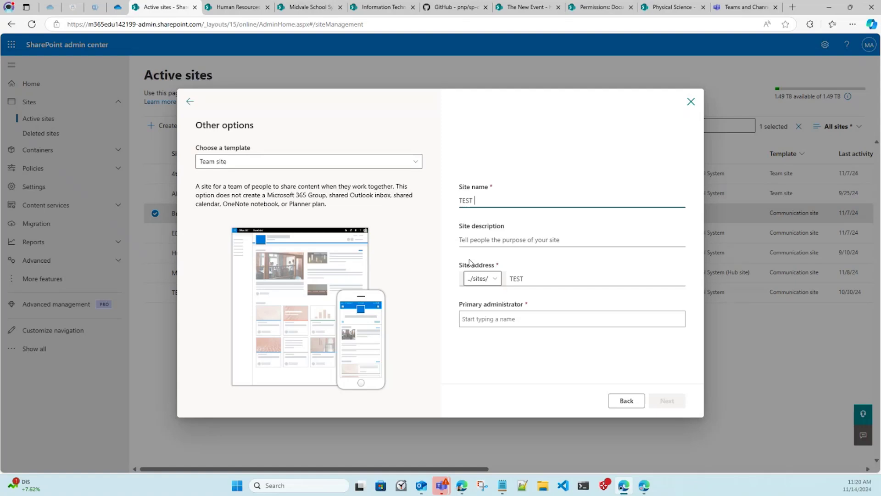
type("TEAM THURSDAY")
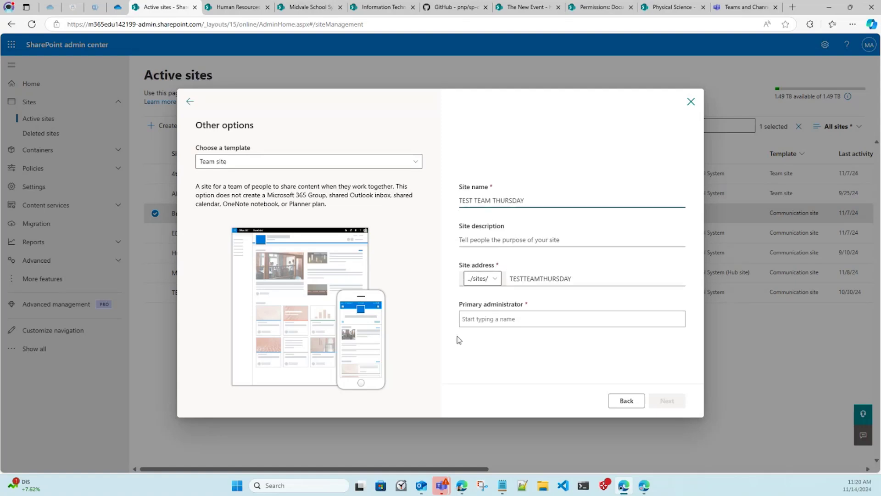
left_click(493, 329)
type("mod")
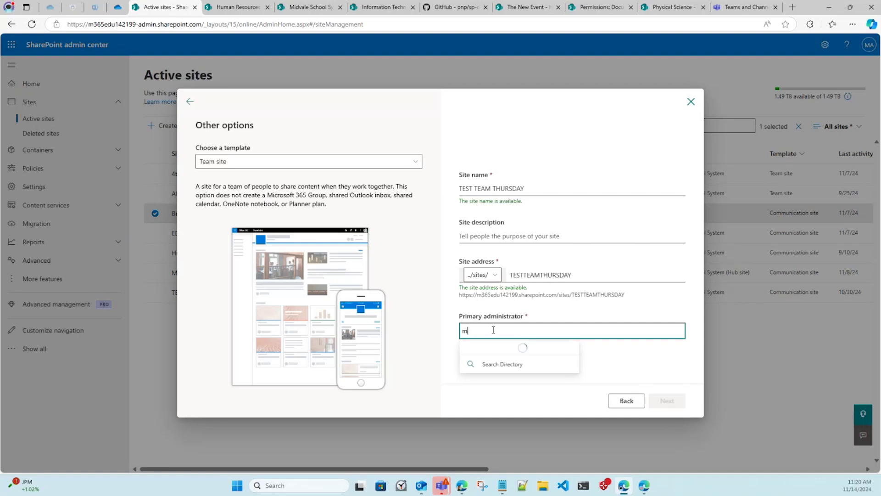
left_click(507, 287)
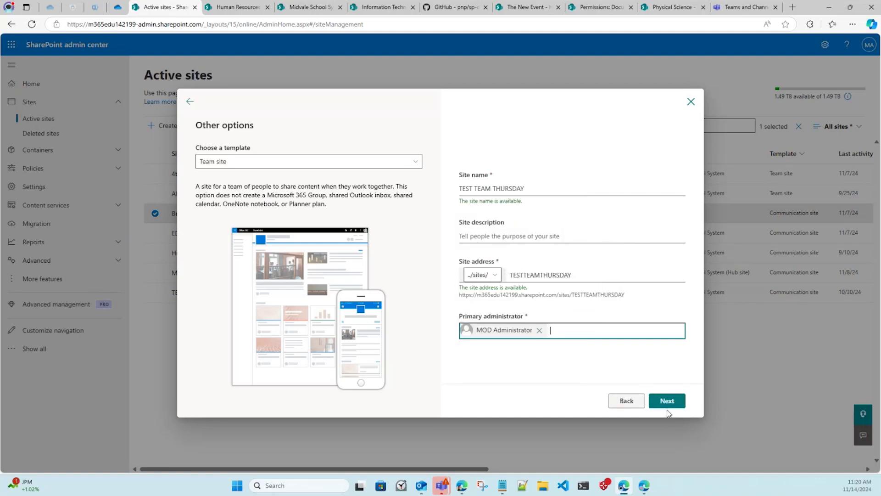
left_click(670, 401)
left_click(670, 404)
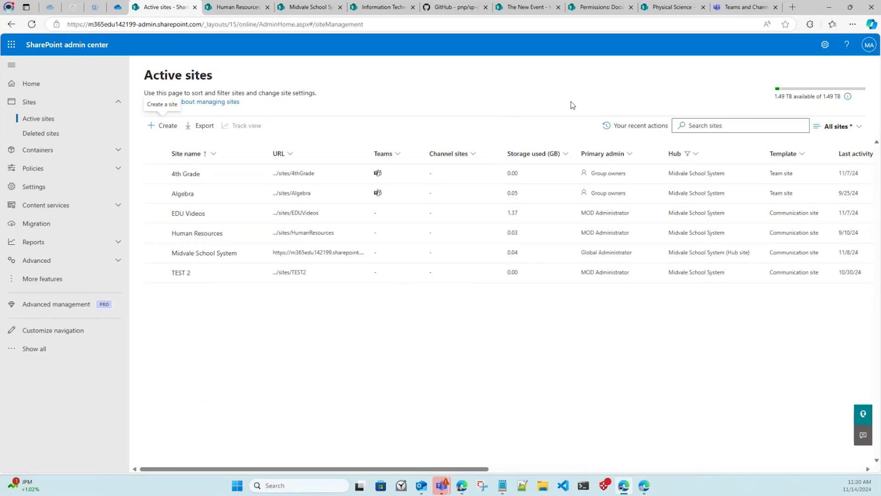
Switch to the Physical Science home page and open the web part picker for column two.
left_click(621, 13)
left_click(671, 8)
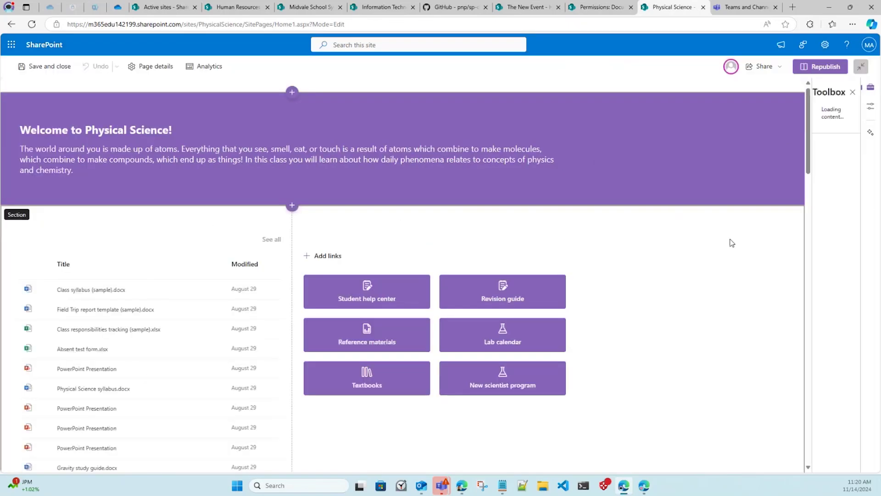
left_click(434, 220)
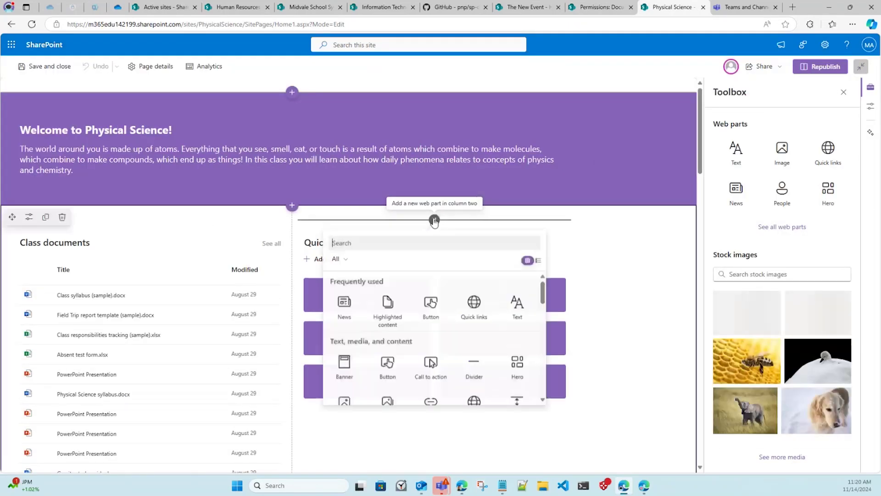
Search the web parts for 'loop', clear the search, and scroll through the list.
left_click(439, 240)
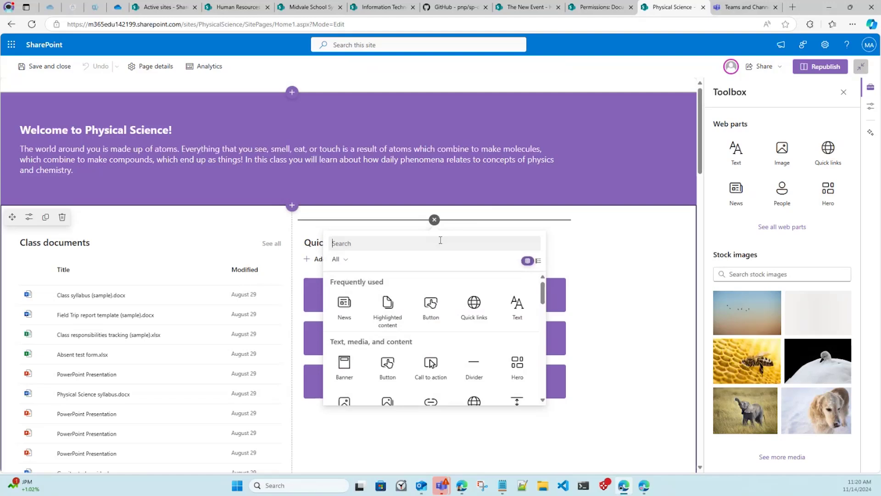
type("loop")
left_click_drag(440, 240, 323, 240)
key("BackSpace")
scroll(423, 285, "down", 5)
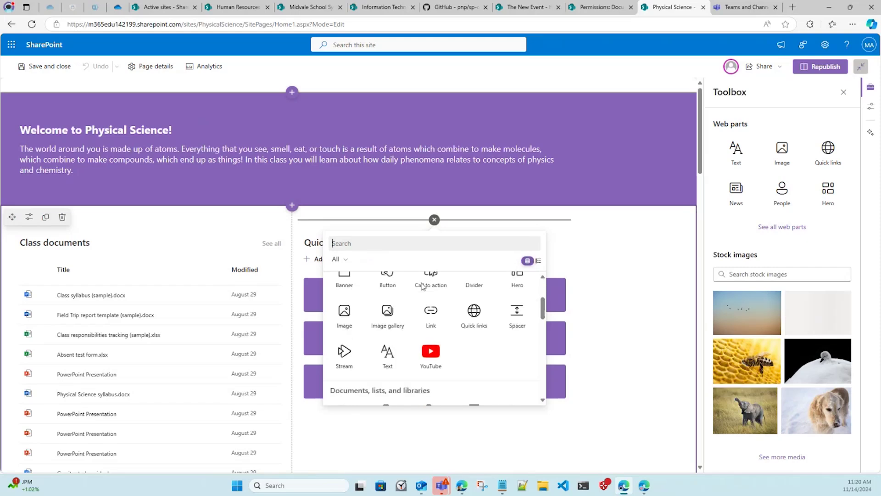
scroll(461, 309, "down", 1)
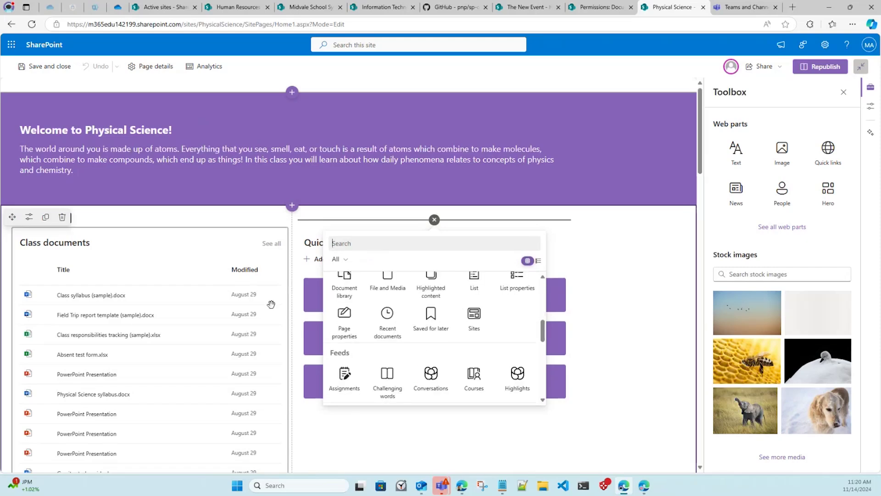
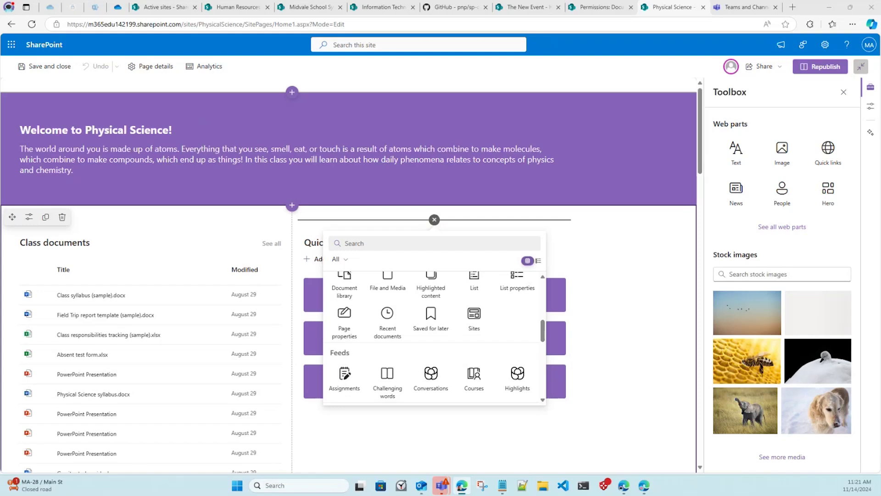
Dismiss the web part picker covering the Quick links on the Physical Science page.
left_click(592, 252)
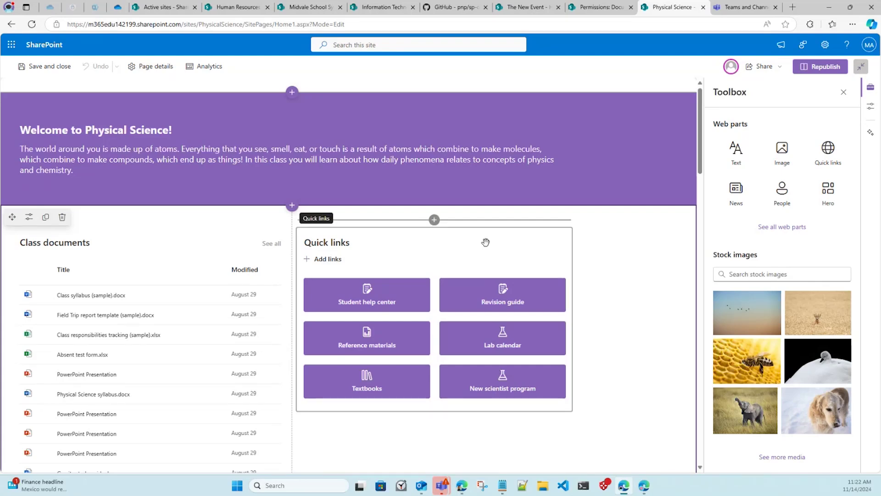
Switch to The New Event site's Leadership Conference page in the browser.
left_click(546, 7)
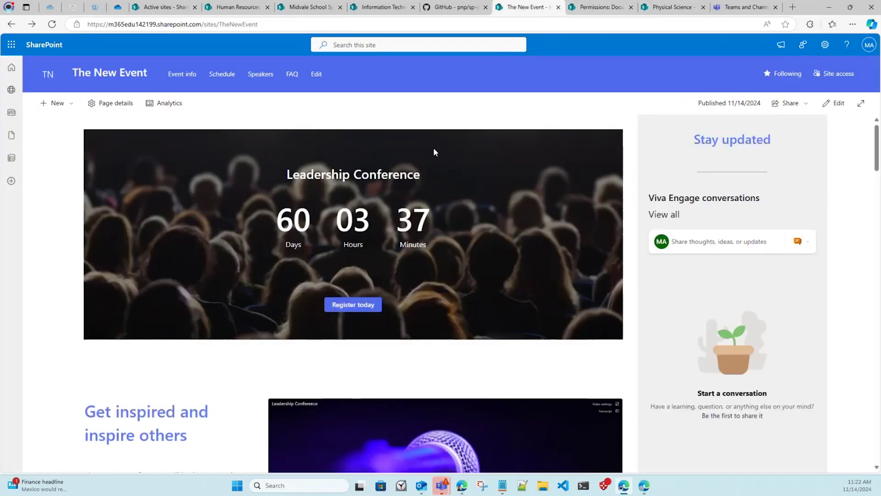